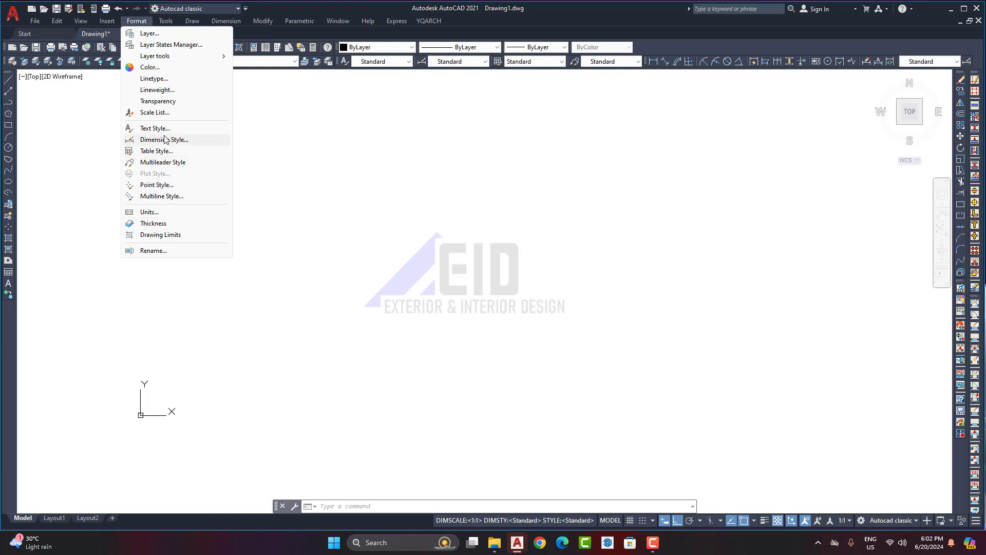
{"action": "left_click", "coordinate": [266, 187]}
{"action": "left_click", "coordinate": [252, 280]}
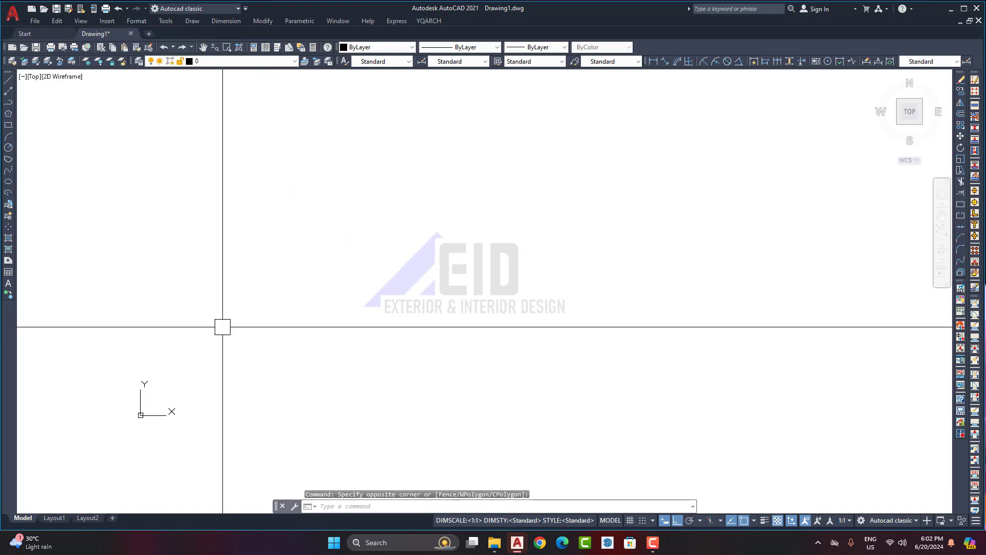
{"action": "middle_click_drag", "start_coordinate": [226, 327], "coordinate": [166, 307]}
{"action": "scroll", "coordinate": [82, 323], "scroll_direction": "down", "scroll_amount": 5}
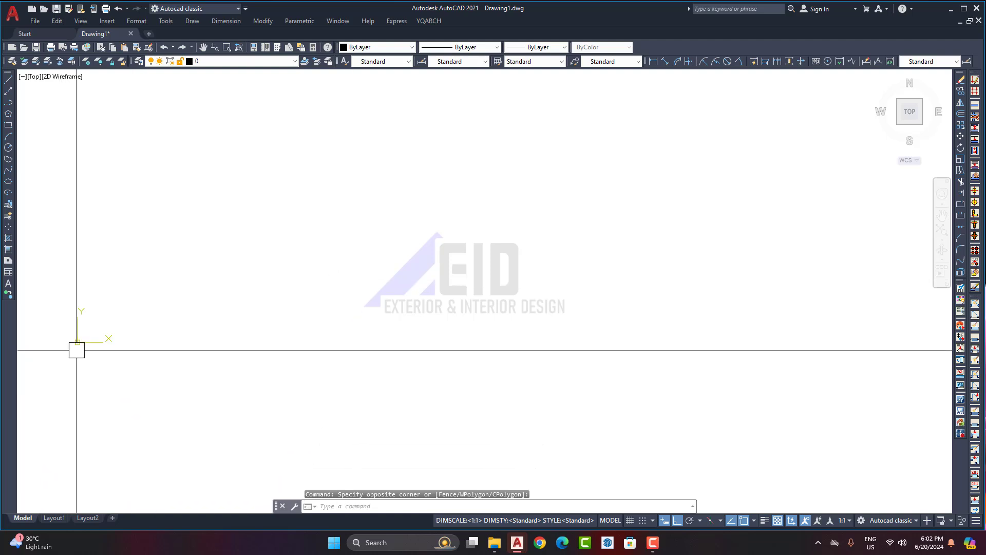
{"action": "scroll", "coordinate": [89, 327], "scroll_direction": "up", "scroll_amount": 5}
{"action": "scroll", "coordinate": [89, 344], "scroll_direction": "up", "scroll_amount": 5}
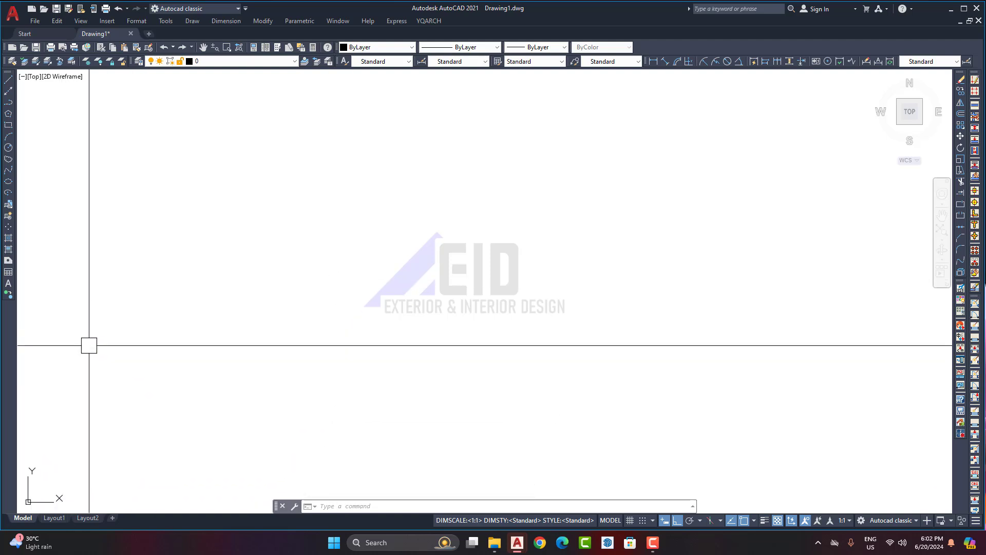
{"action": "scroll", "coordinate": [302, 341], "scroll_direction": "down", "scroll_amount": 6}
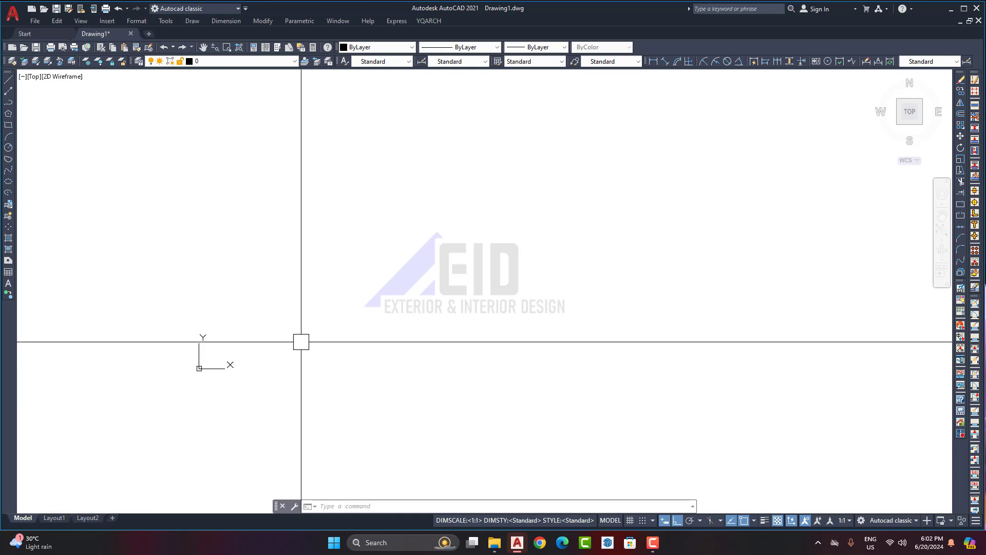
{"action": "scroll", "coordinate": [209, 357], "scroll_direction": "up", "scroll_amount": 5}
{"action": "scroll", "coordinate": [560, 314], "scroll_direction": "up", "scroll_amount": 5}
{"action": "scroll", "coordinate": [560, 314], "scroll_direction": "up", "scroll_amount": 5}
{"action": "middle_click_drag", "start_coordinate": [491, 414], "coordinate": [383, 355]}
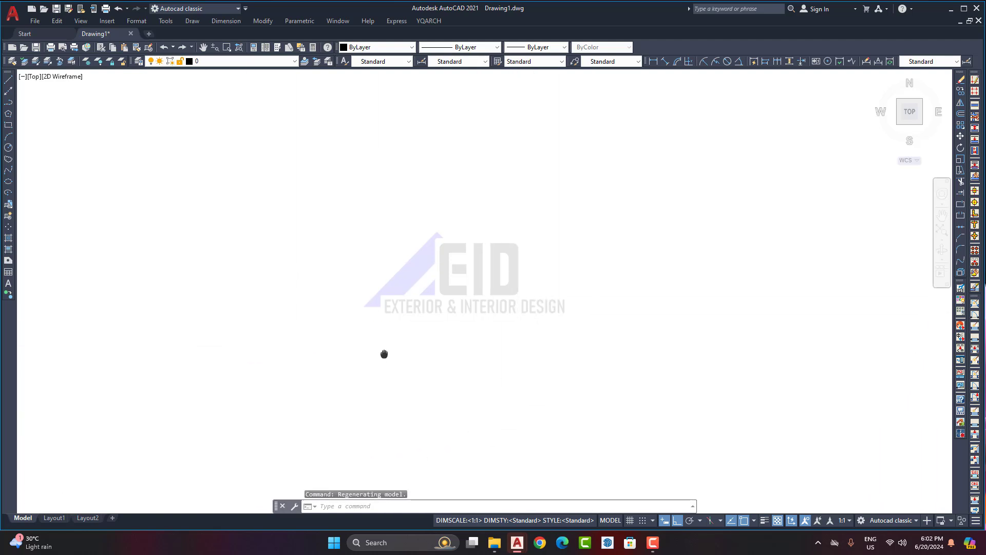
{"action": "scroll", "coordinate": [482, 350], "scroll_direction": "down", "scroll_amount": 6}
{"action": "scroll", "coordinate": [448, 376], "scroll_direction": "up", "scroll_amount": 5}
{"action": "scroll", "coordinate": [448, 375], "scroll_direction": "up", "scroll_amount": 3}
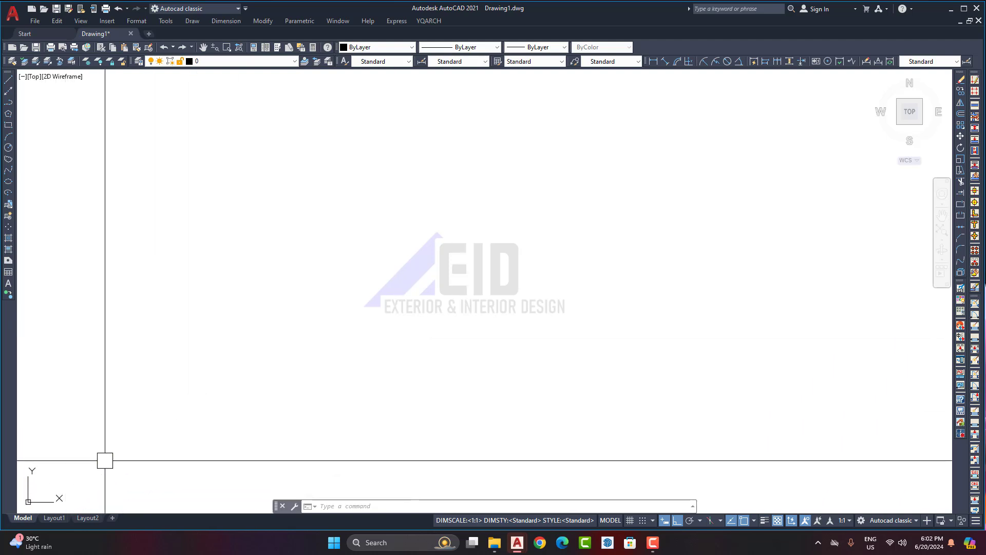
Step: Turn off the Origin display option for the UCS icon so it is not tied to the drawing origin
{"action": "left_click", "coordinate": [81, 20]}
{"action": "mouse_move", "coordinate": [104, 291]}
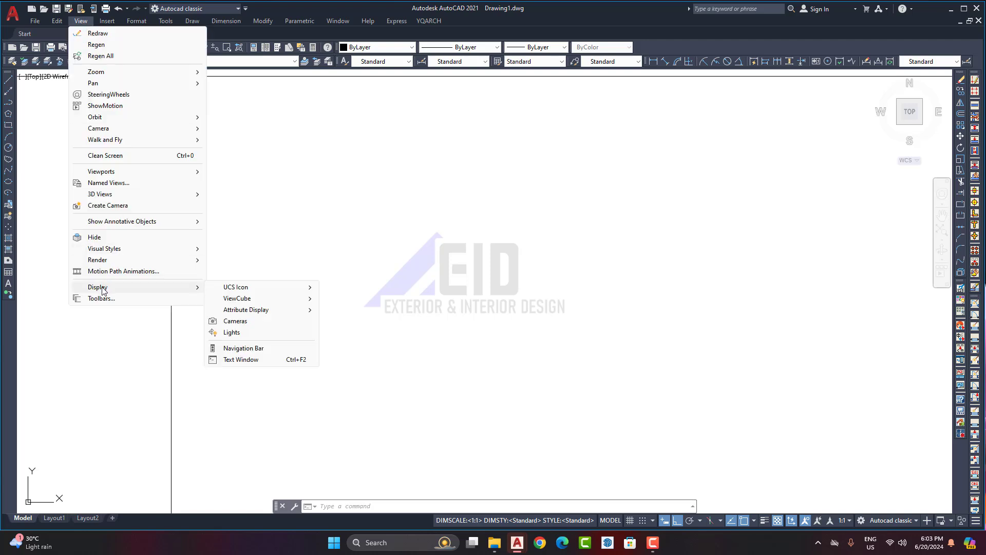
{"action": "mouse_move", "coordinate": [239, 292]}
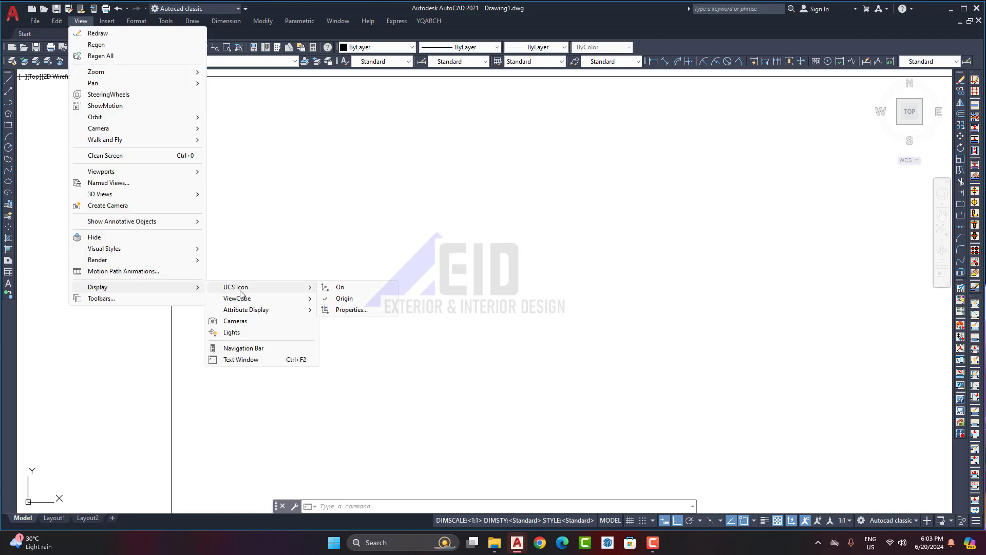
{"action": "left_click", "coordinate": [327, 303]}
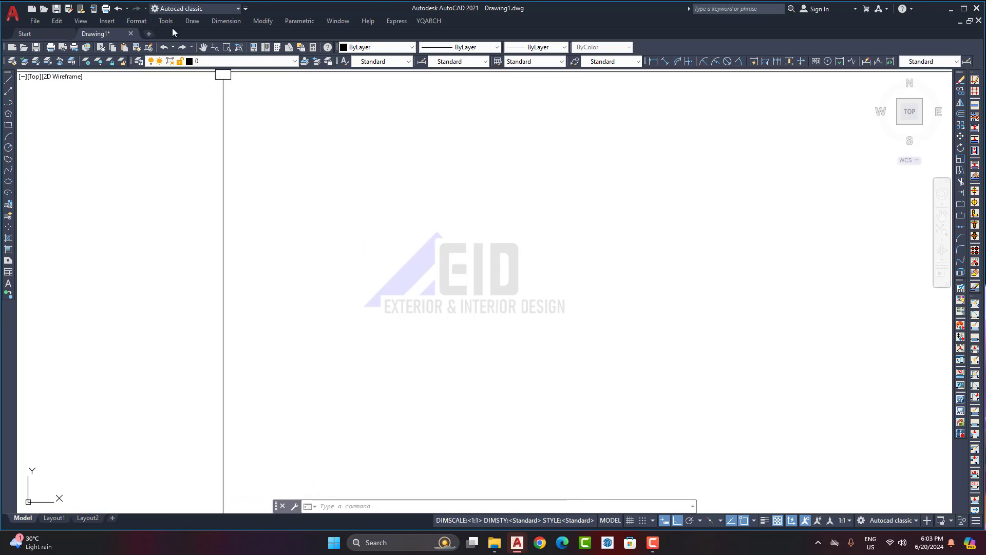
Step: Set the drawing's length units to Architectural with a precision of 0'-0"
{"action": "left_click", "coordinate": [136, 21]}
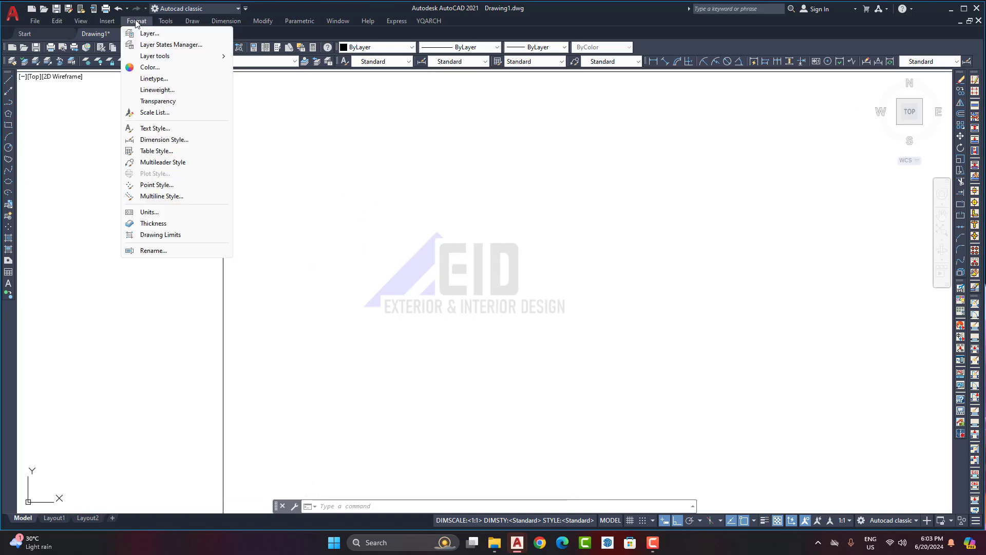
{"action": "left_click", "coordinate": [153, 213]}
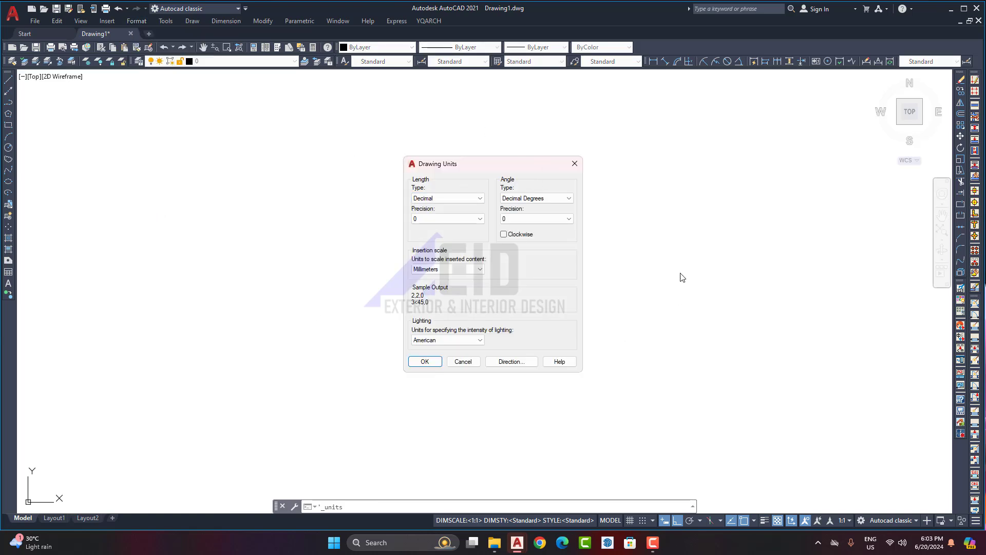
{"action": "left_click", "coordinate": [477, 200]}
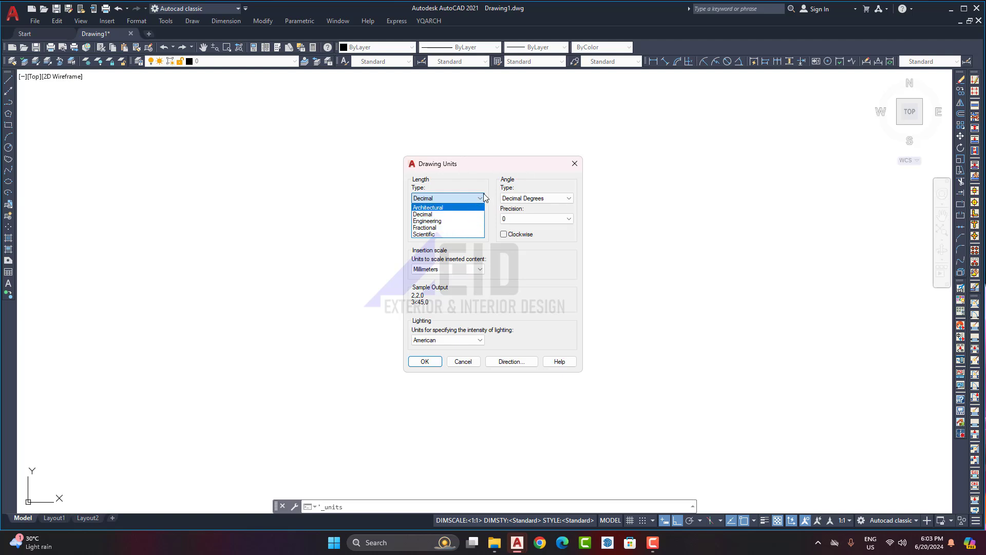
{"action": "left_click", "coordinate": [444, 210]}
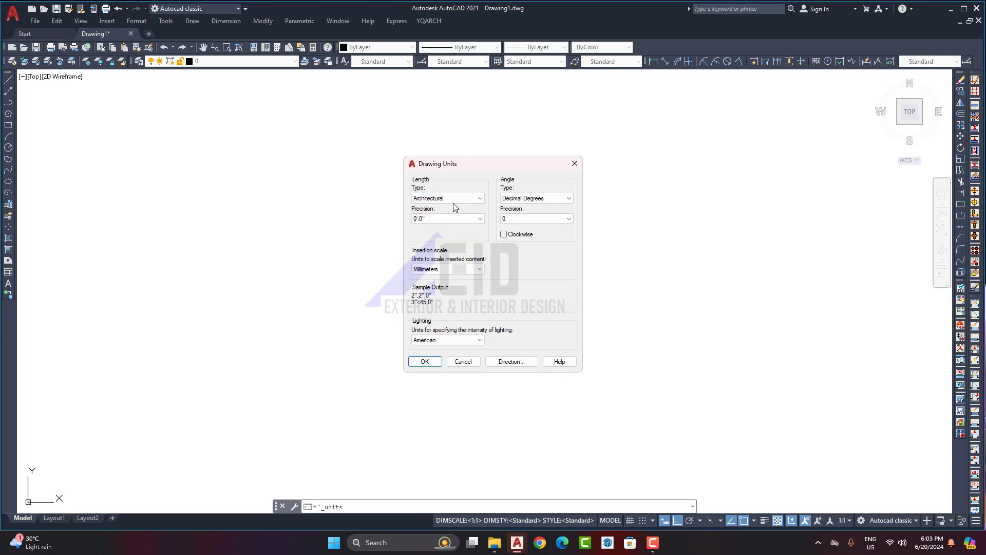
{"action": "left_click", "coordinate": [457, 200]}
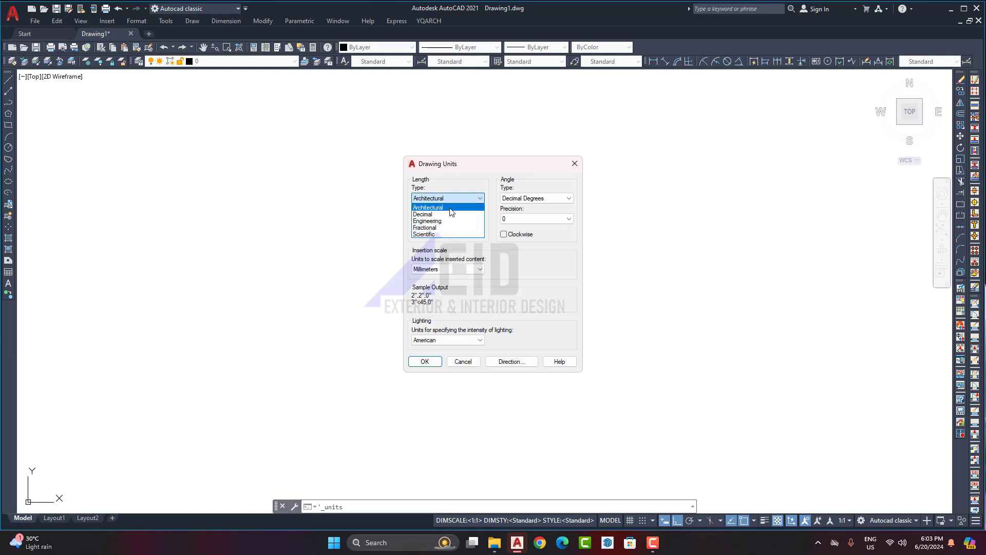
{"action": "left_click", "coordinate": [450, 209]}
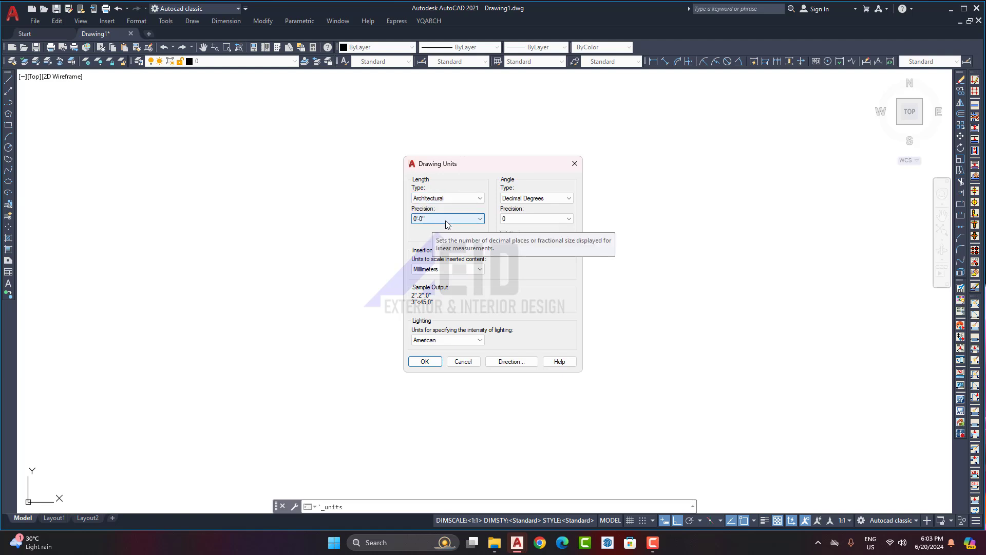
{"action": "left_click", "coordinate": [462, 220]}
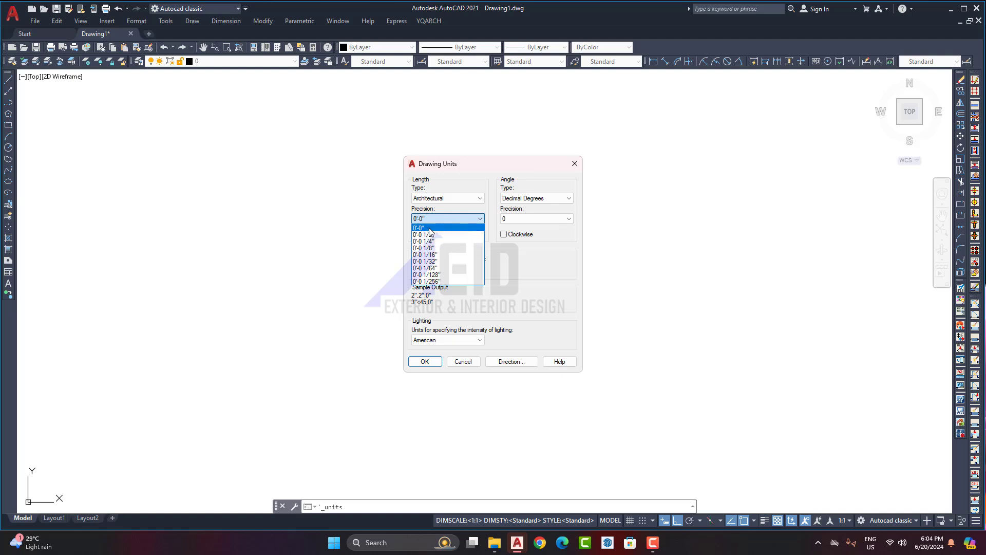
{"action": "left_click", "coordinate": [430, 230]}
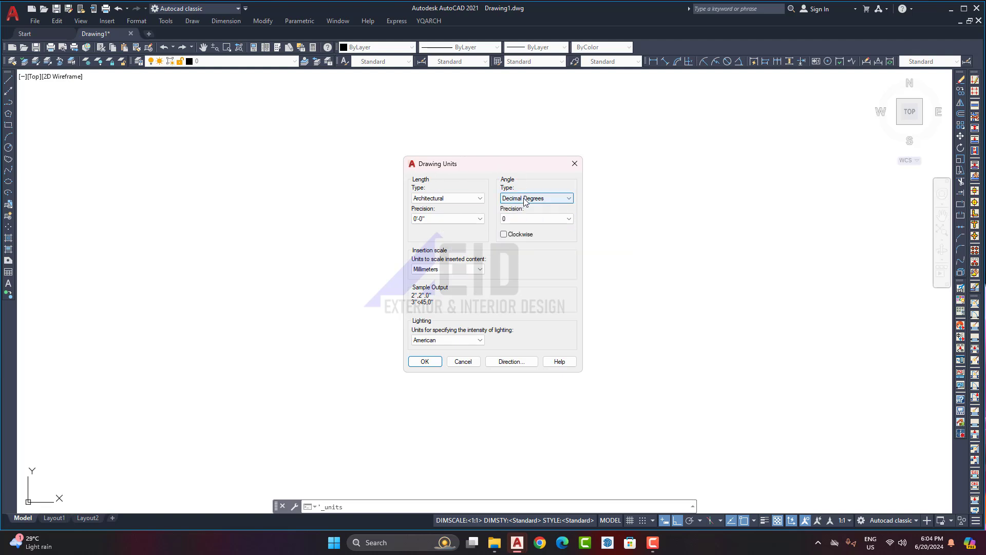
Step: Set the angle units to Decimal Degrees with a precision of 0.0, measured clockwise
{"action": "left_click", "coordinate": [561, 199]}
{"action": "left_click", "coordinate": [537, 263]}
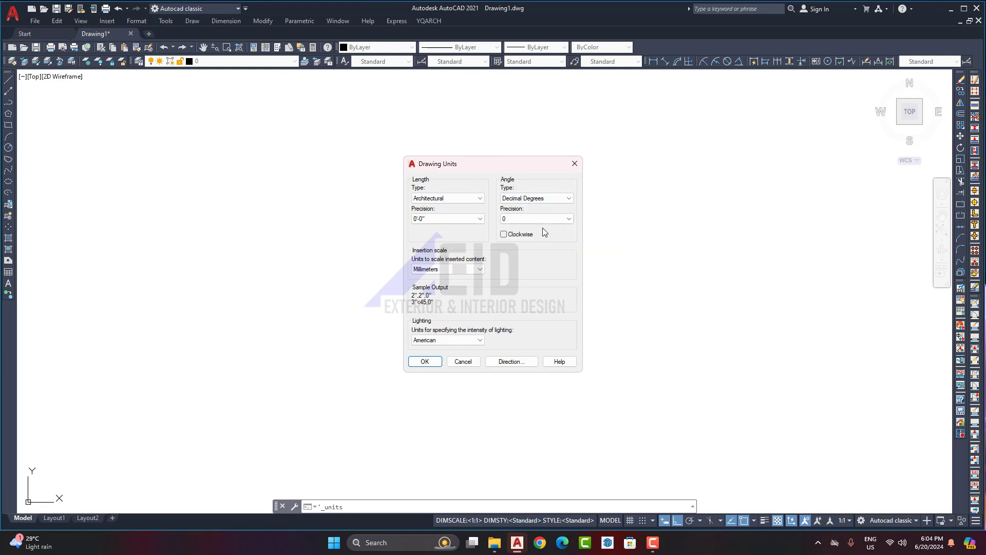
{"action": "left_click", "coordinate": [550, 220]}
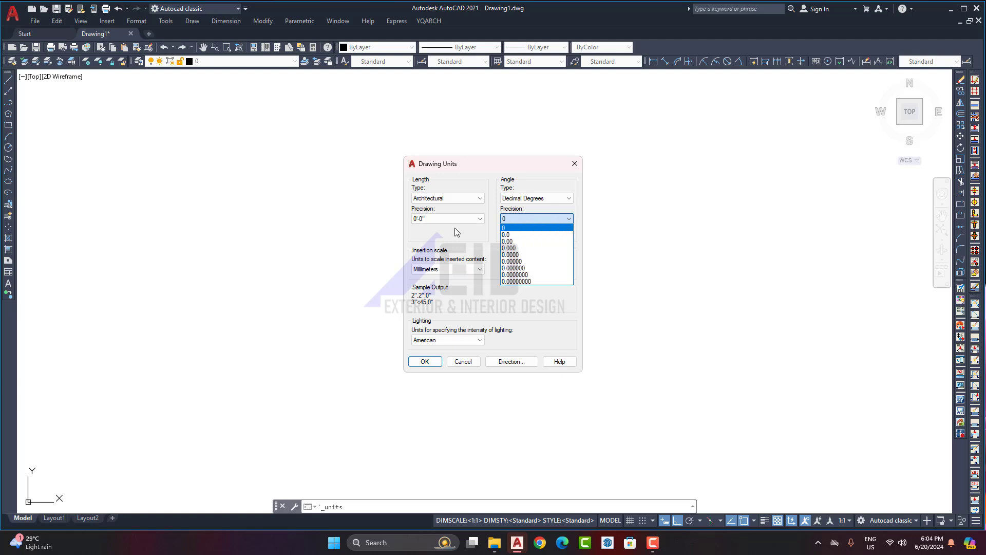
{"action": "left_click", "coordinate": [431, 221]}
{"action": "left_click", "coordinate": [431, 222]}
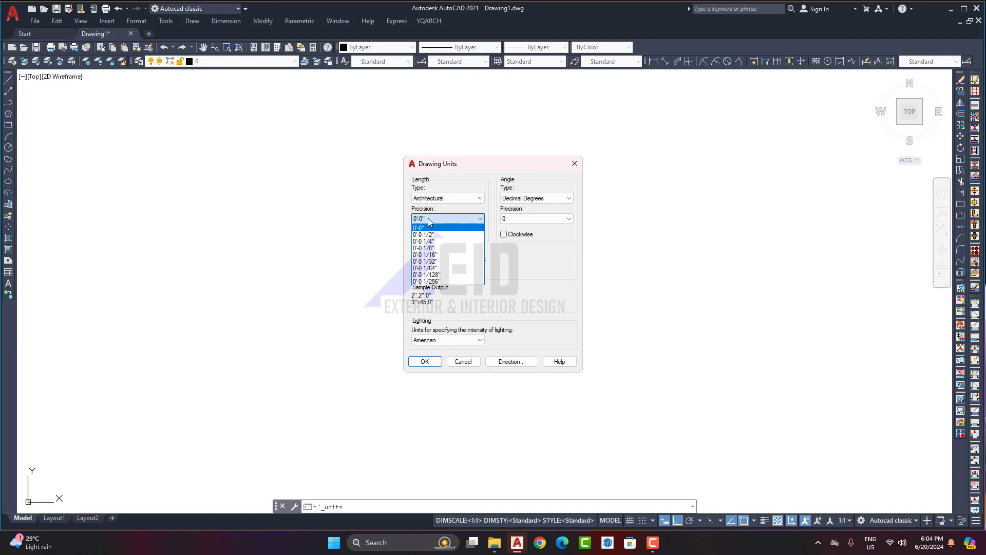
{"action": "left_click", "coordinate": [516, 221]}
{"action": "left_click", "coordinate": [520, 222]}
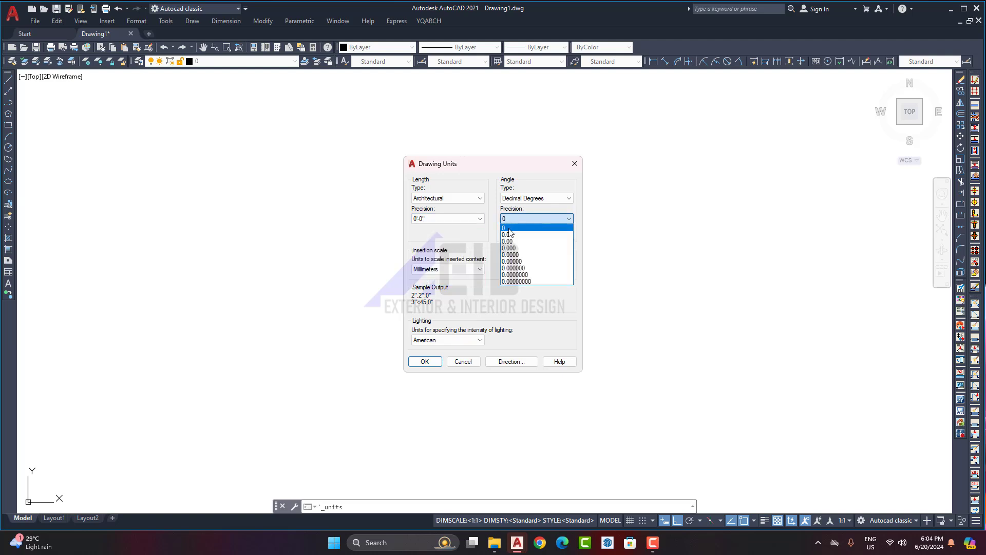
{"action": "left_click", "coordinate": [510, 232]}
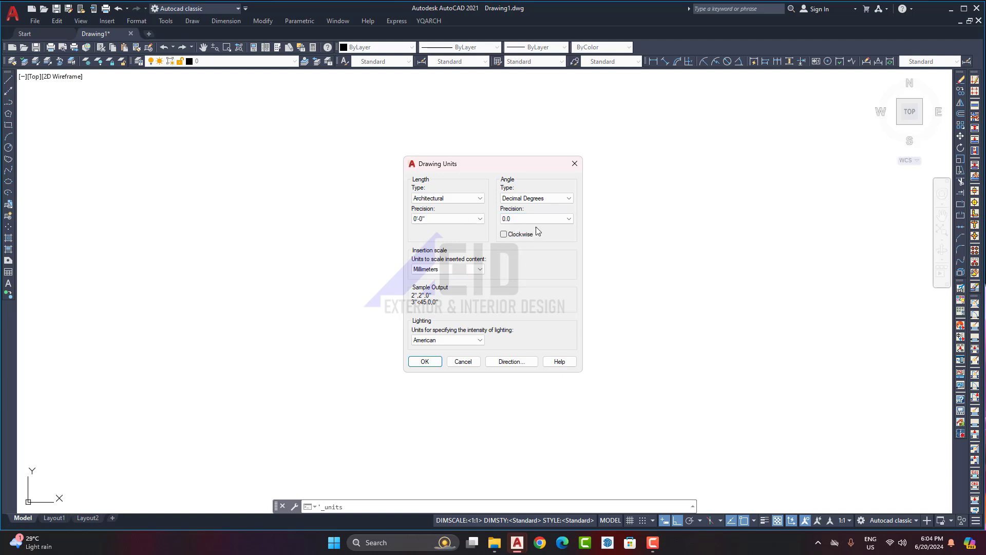
{"action": "left_click", "coordinate": [503, 235]}
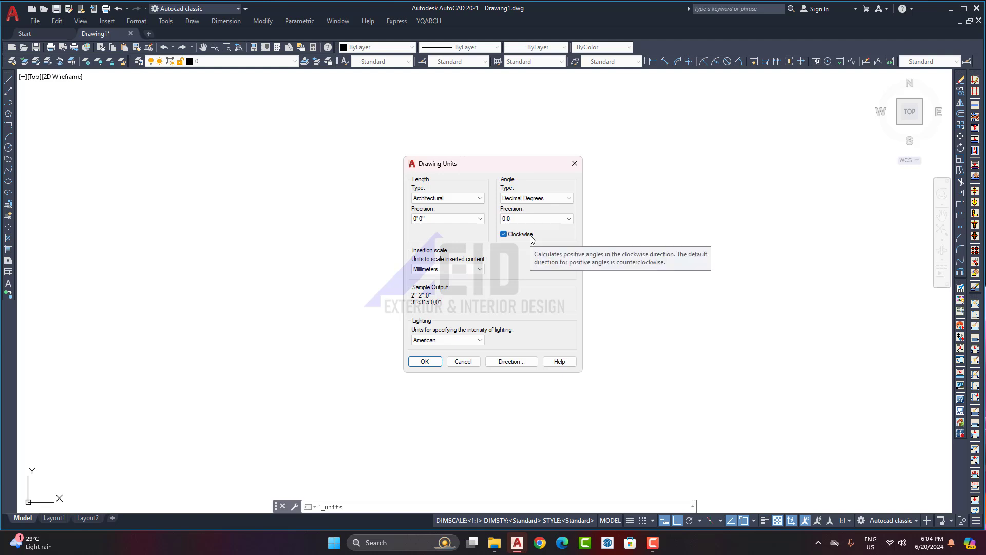
Step: Set the insertion scale units to Inches and apply the drawing units
{"action": "left_click", "coordinate": [470, 273]}
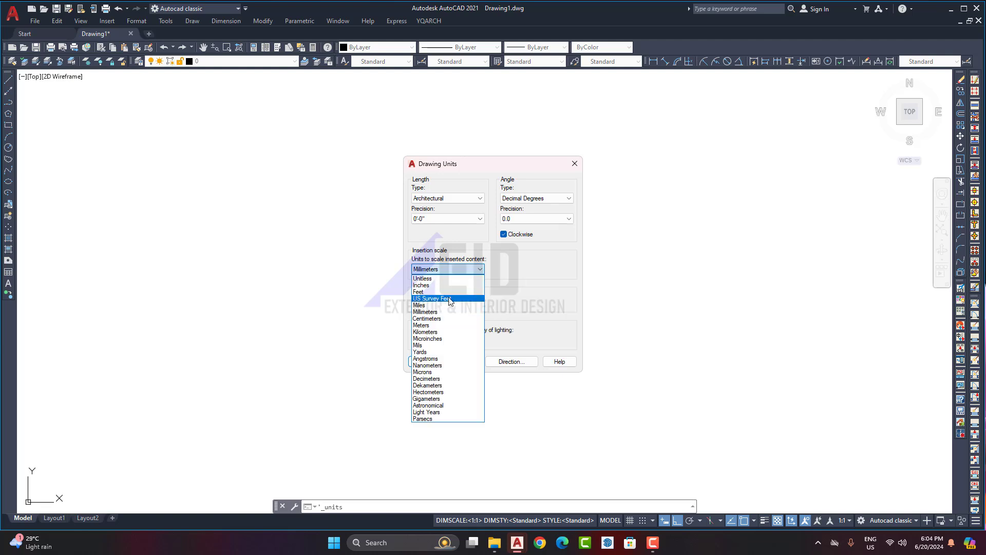
{"action": "left_click", "coordinate": [436, 285]}
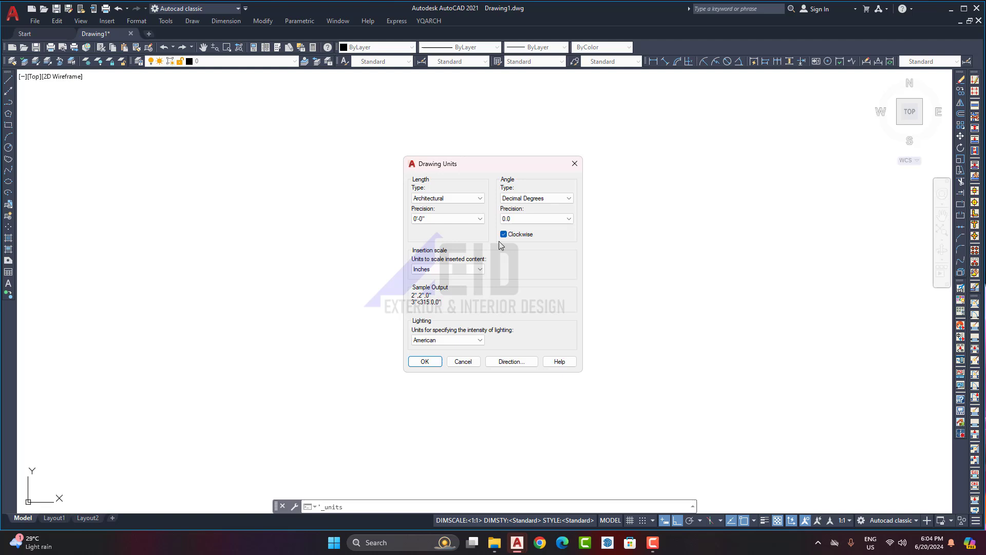
{"action": "left_click", "coordinate": [458, 270]}
{"action": "left_click", "coordinate": [458, 284]}
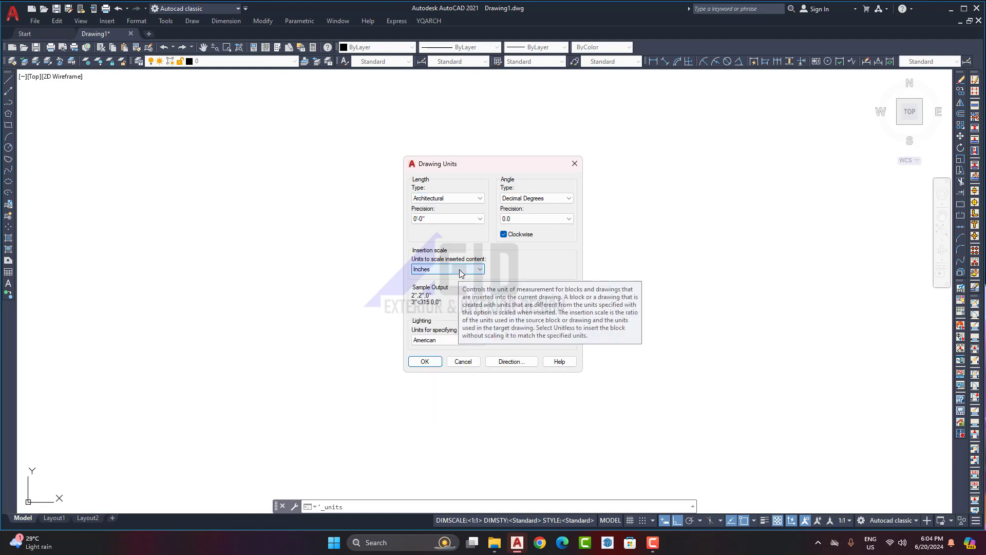
{"action": "left_click", "coordinate": [429, 362]}
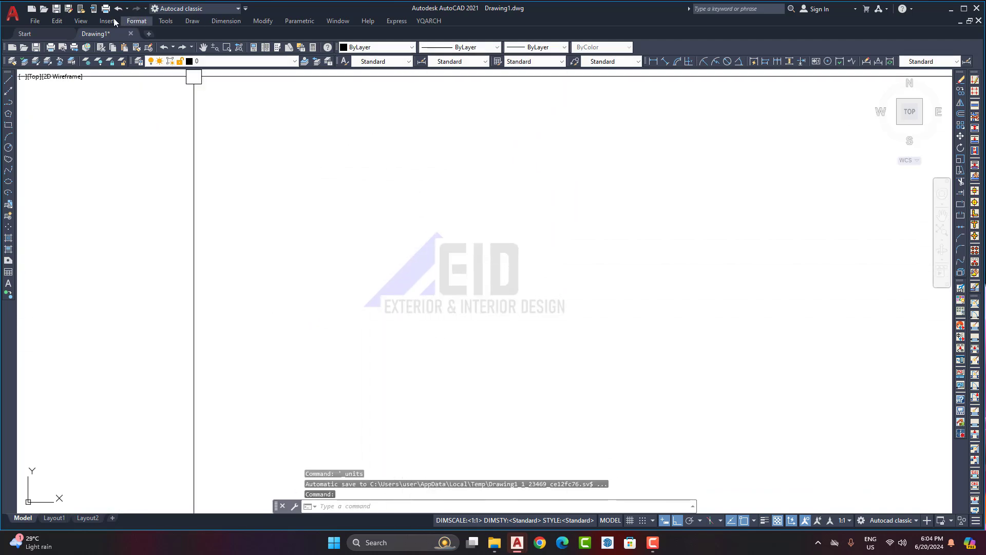
Step: Set the Standard text style's font to Times New Roman with the Regular font style
{"action": "left_click", "coordinate": [134, 22]}
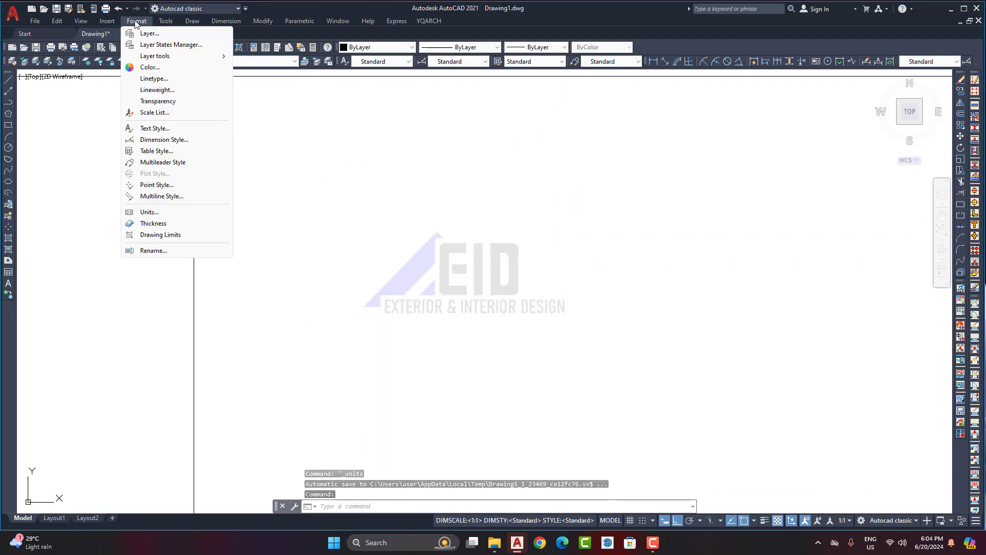
{"action": "left_click", "coordinate": [158, 132]}
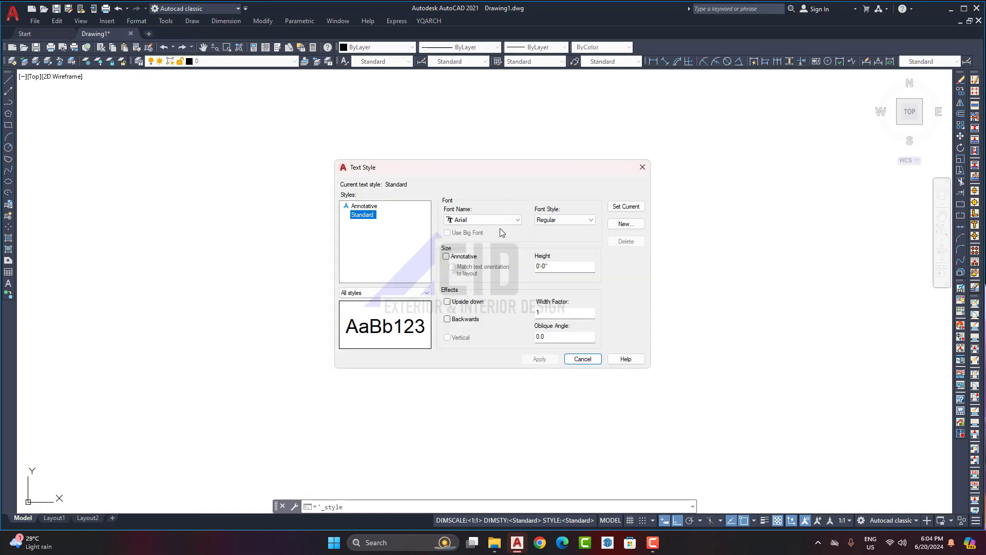
{"action": "left_click", "coordinate": [515, 221]}
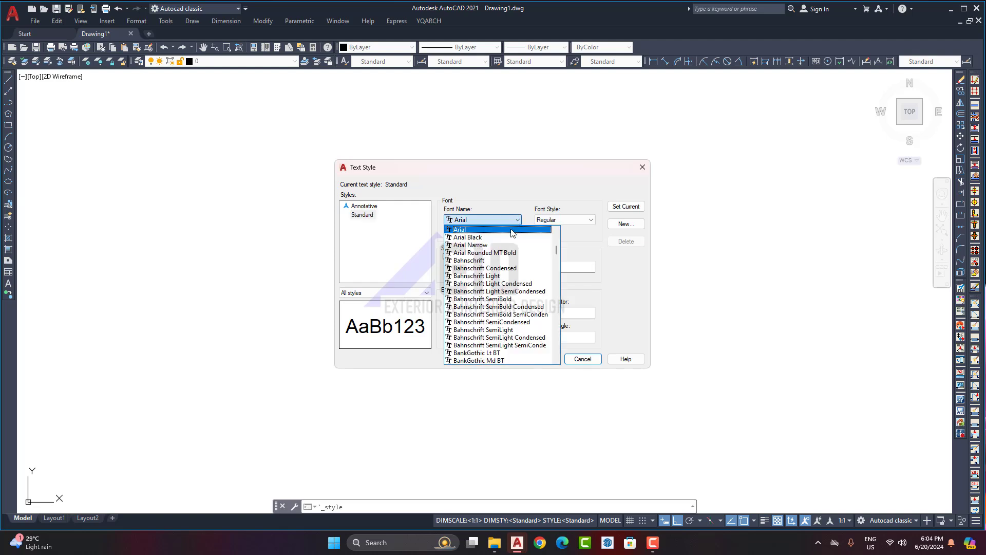
{"action": "key", "text": "t"}
{"action": "scroll", "coordinate": [499, 261], "scroll_direction": "up", "scroll_amount": 3}
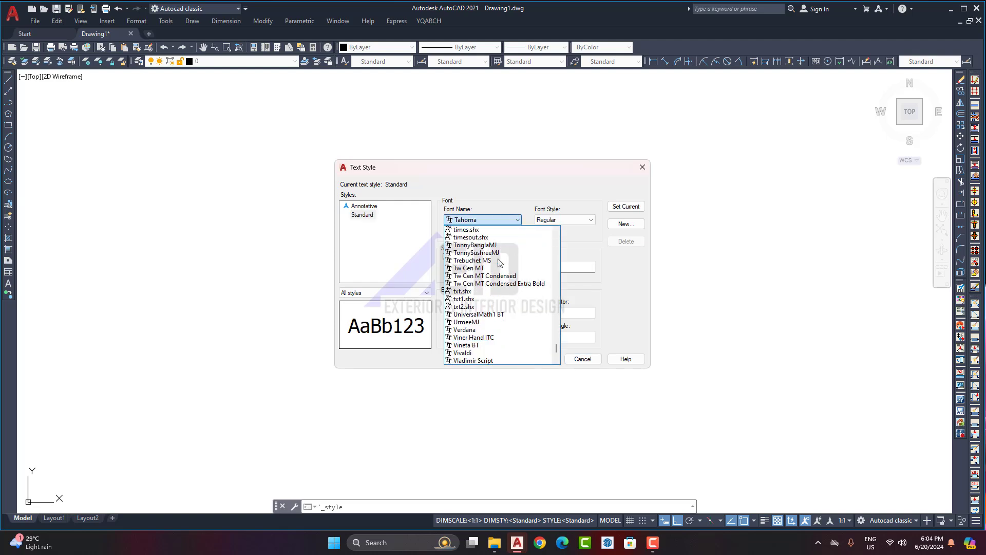
{"action": "scroll", "coordinate": [500, 262], "scroll_direction": "up", "scroll_amount": 2}
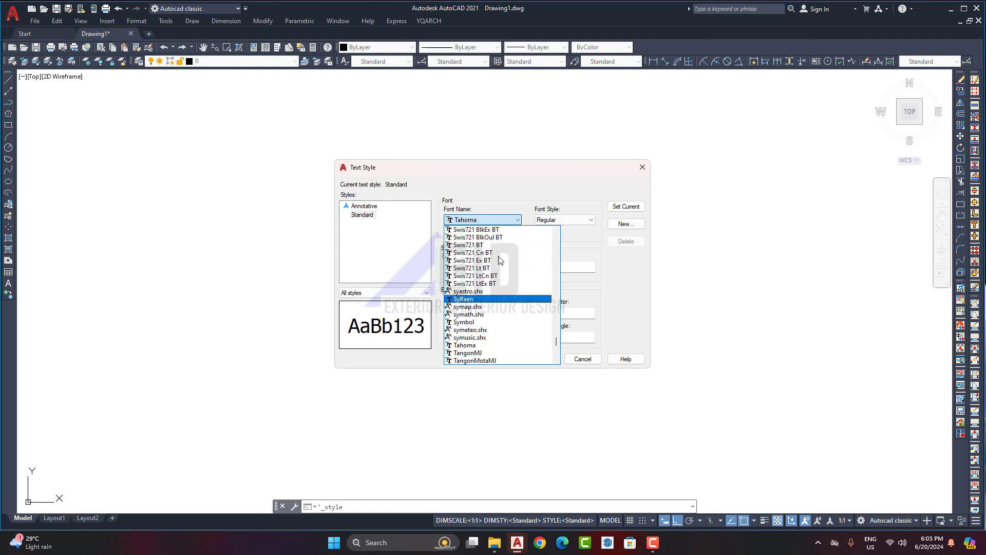
{"action": "scroll", "coordinate": [501, 261], "scroll_direction": "down", "scroll_amount": 5}
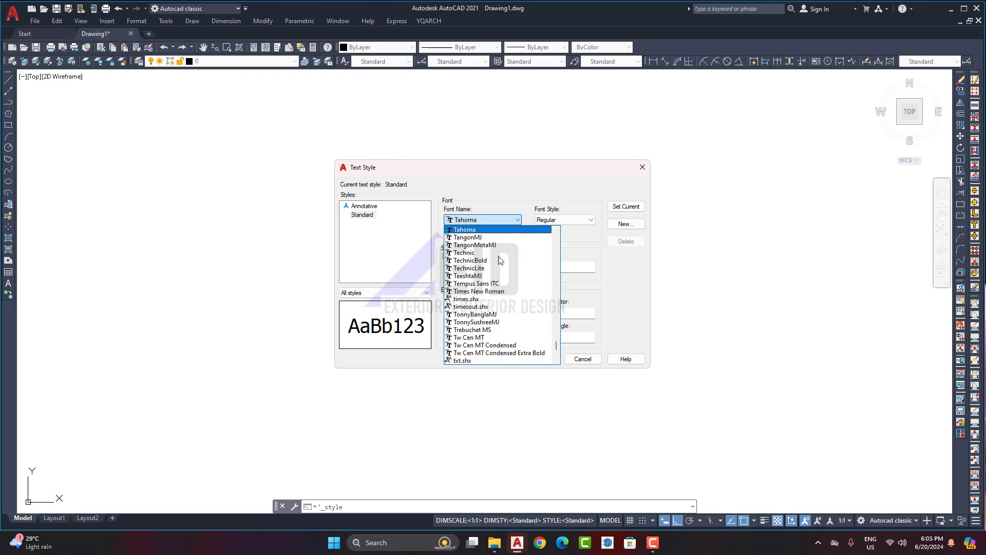
{"action": "left_click", "coordinate": [497, 292]}
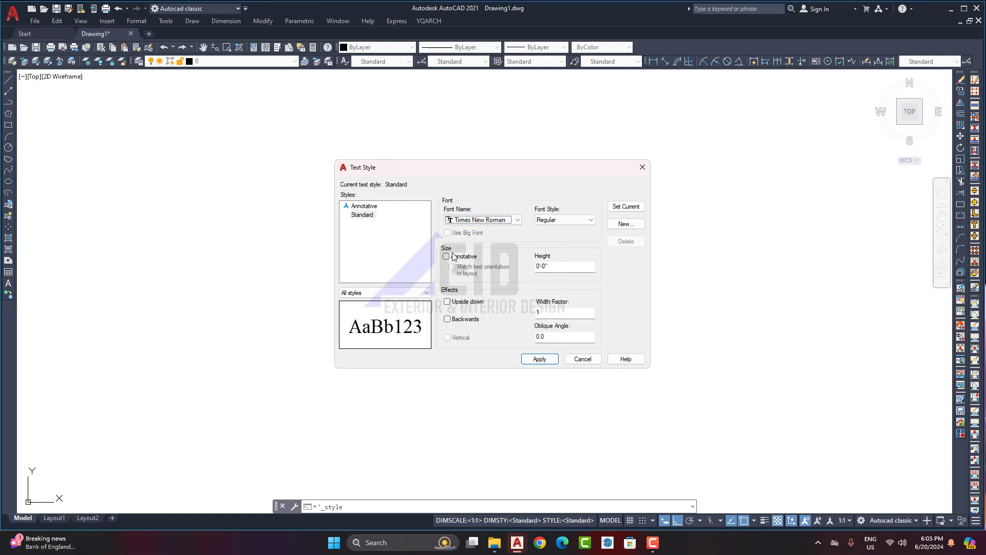
{"action": "left_click", "coordinate": [582, 222]}
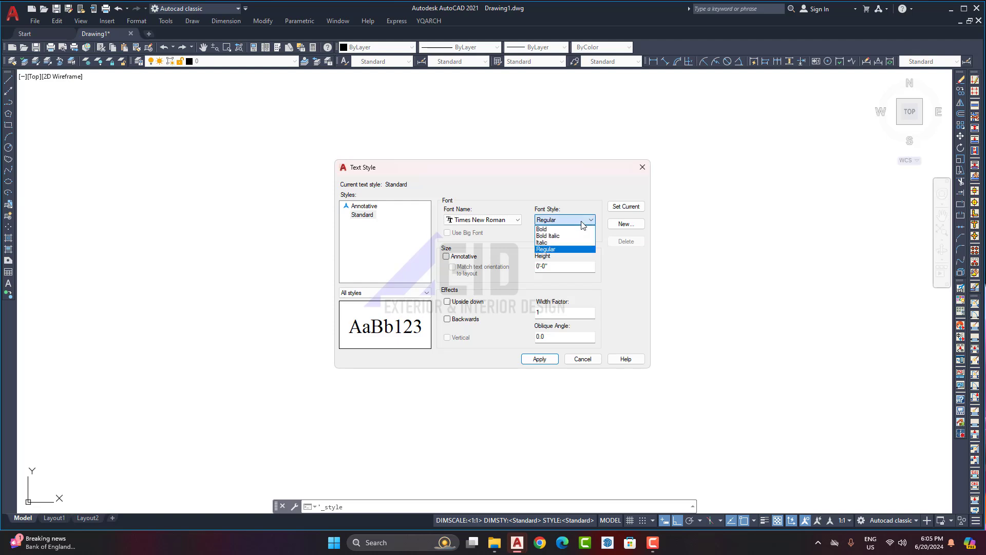
{"action": "left_click", "coordinate": [562, 250]}
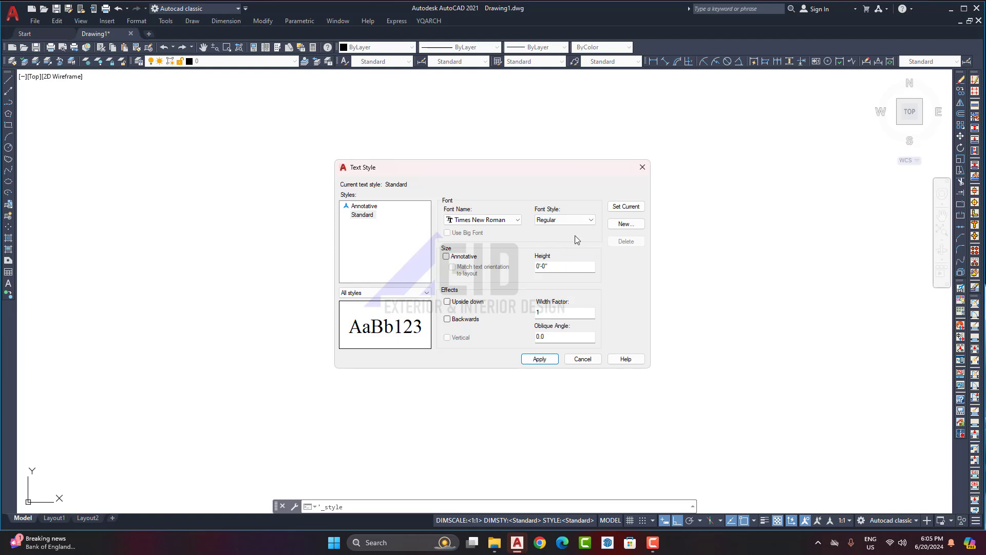
Step: Give the Standard text style a height of 6" and make it current, saving the changes
{"action": "left_click_drag", "start_coordinate": [553, 269], "coordinate": [529, 272]}
{"action": "left_click", "coordinate": [626, 208]}
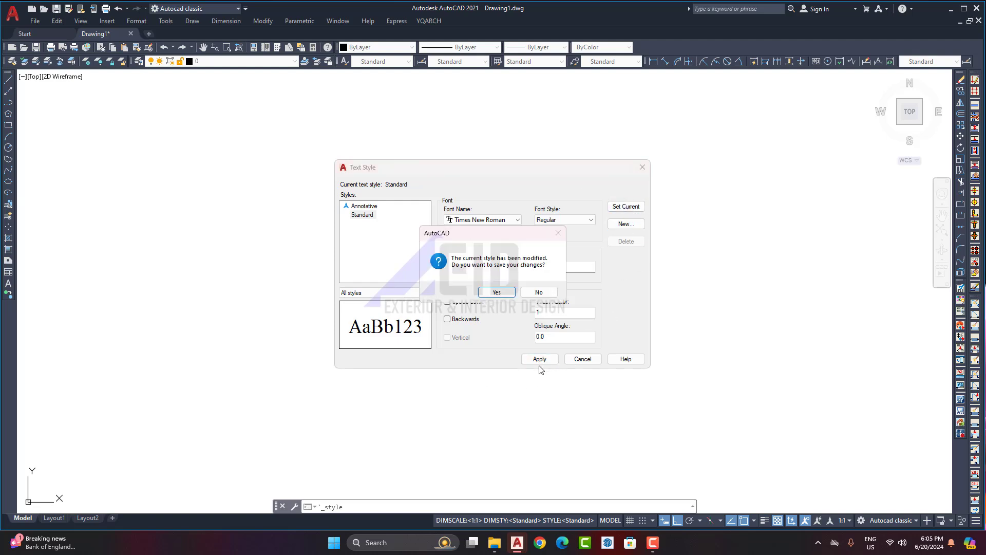
{"action": "left_click", "coordinate": [506, 295]}
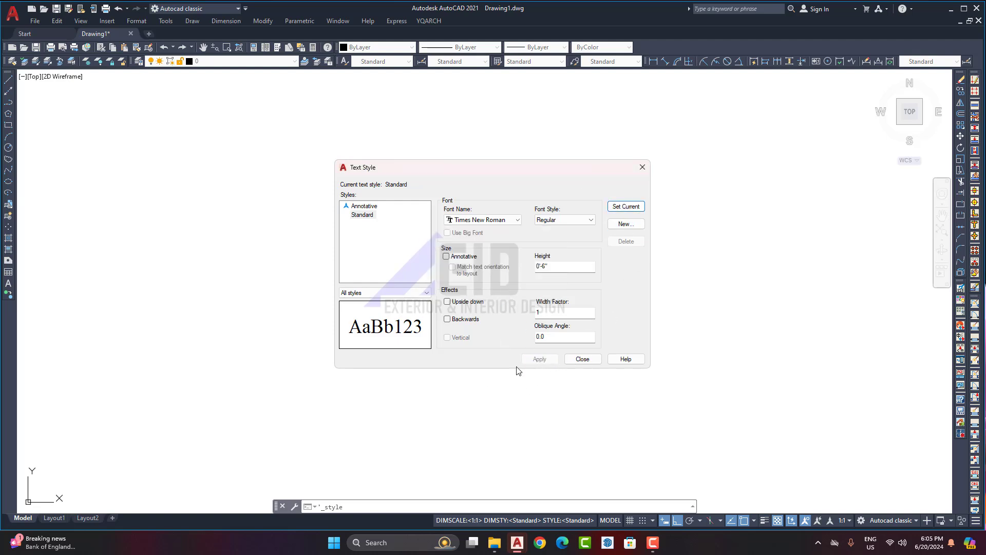
{"action": "left_click", "coordinate": [583, 359]}
{"action": "middle_click_drag", "start_coordinate": [390, 233], "coordinate": [415, 298]}
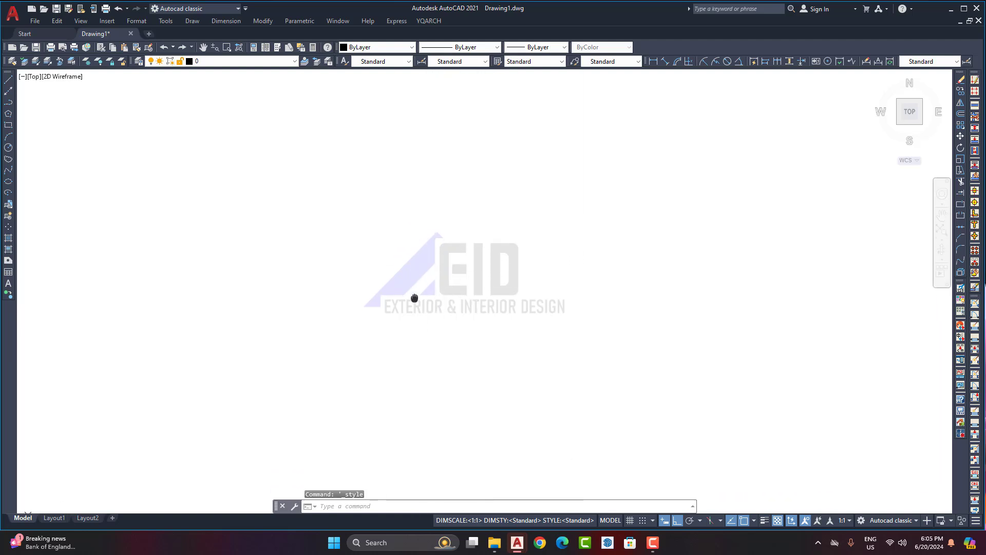
Step: Create a new dimension style named STAIR, starting with Standard and used for all dimensions
{"action": "left_click", "coordinate": [135, 21]}
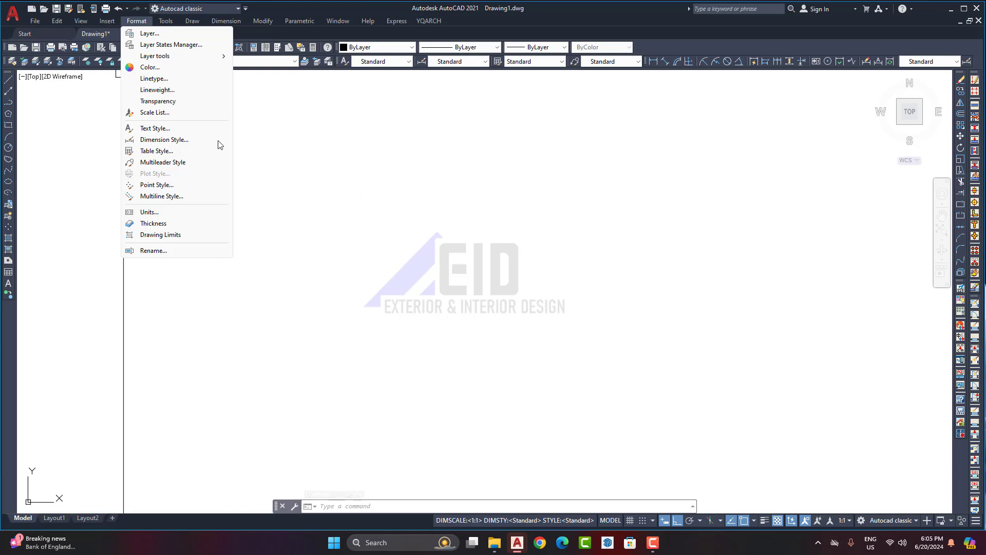
{"action": "left_click", "coordinate": [170, 142]}
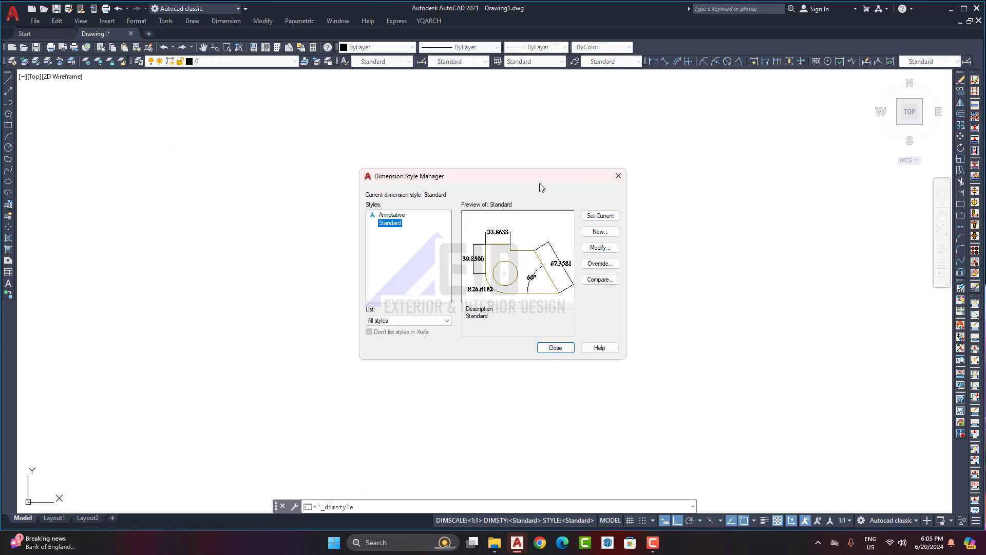
{"action": "left_click_drag", "start_coordinate": [539, 183], "coordinate": [545, 164]}
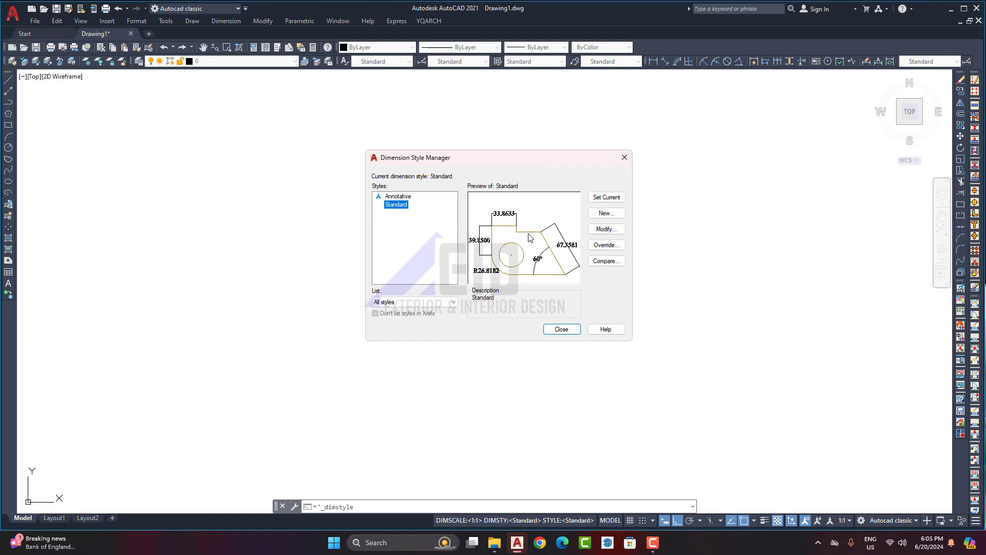
{"action": "left_click", "coordinate": [606, 213]}
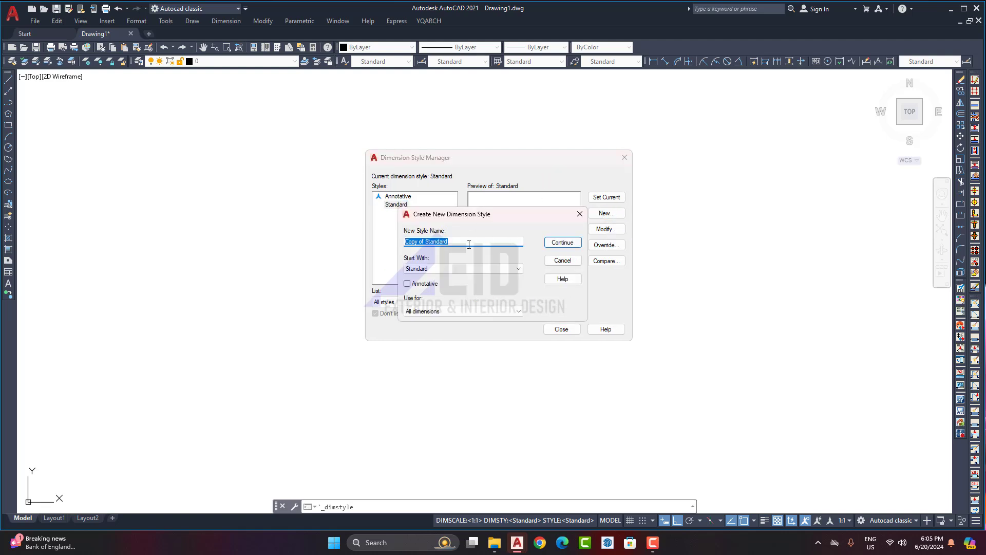
{"action": "left_click_drag", "start_coordinate": [449, 241], "coordinate": [405, 241]}
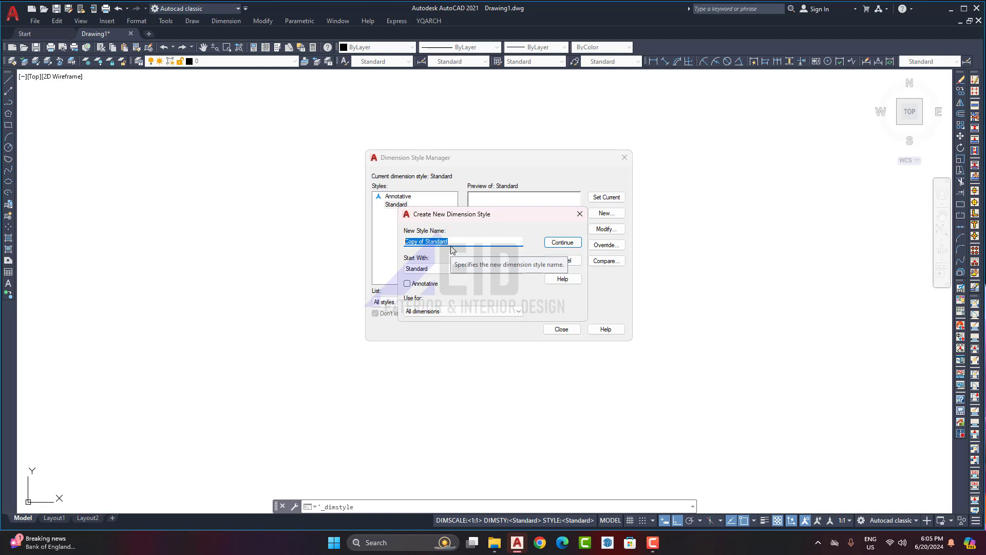
{"action": "left_click_drag", "start_coordinate": [512, 215], "coordinate": [499, 284]}
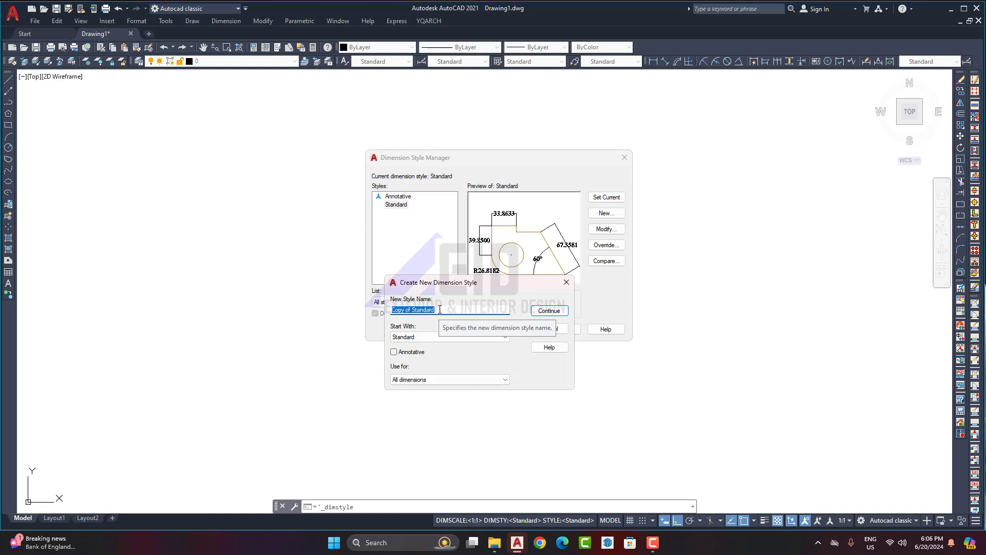
{"action": "type", "text": "STAIR"}
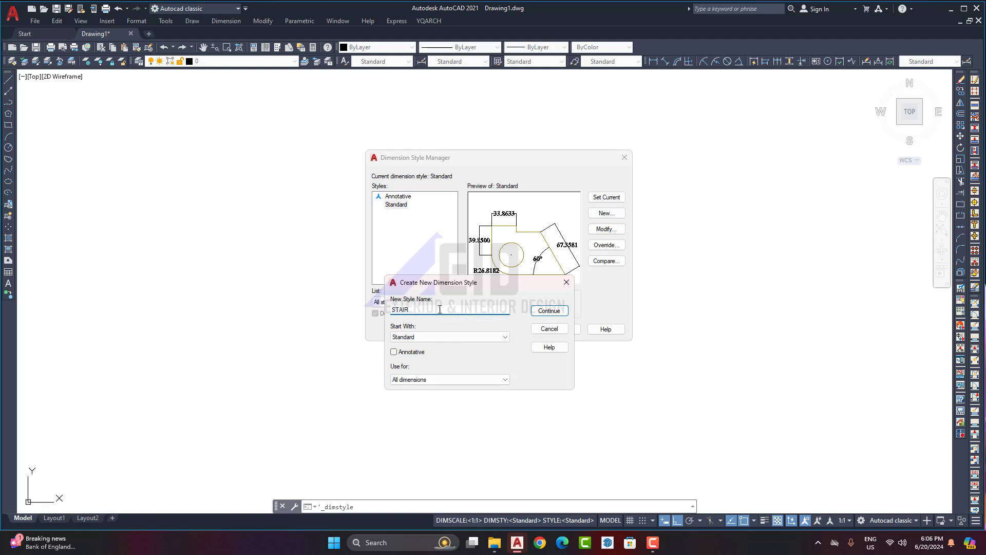
{"action": "left_click", "coordinate": [547, 310]}
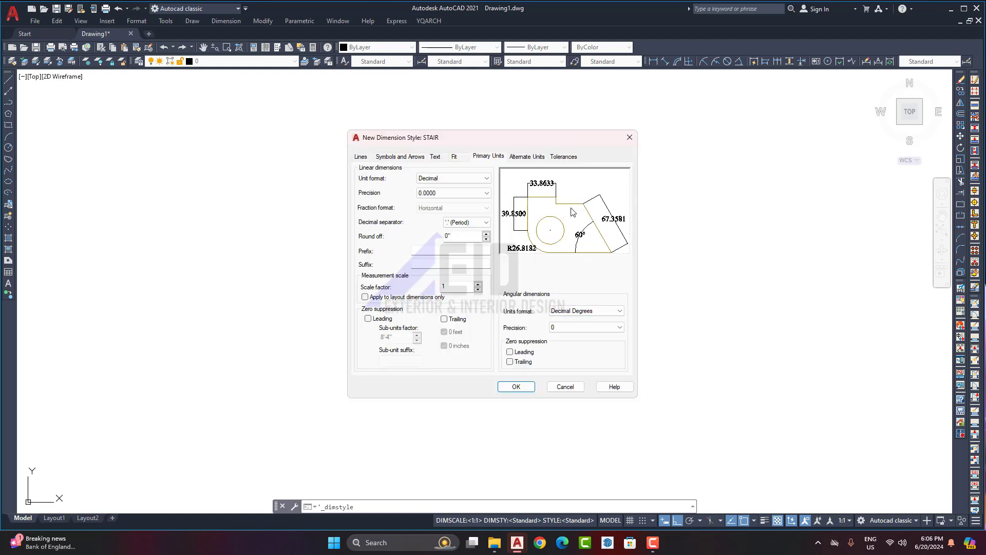
Step: Set the STAIR style's dimension line color, linetype and lineweight to ByLayer and its baseline spacing to 6"
{"action": "left_click", "coordinate": [361, 157]}
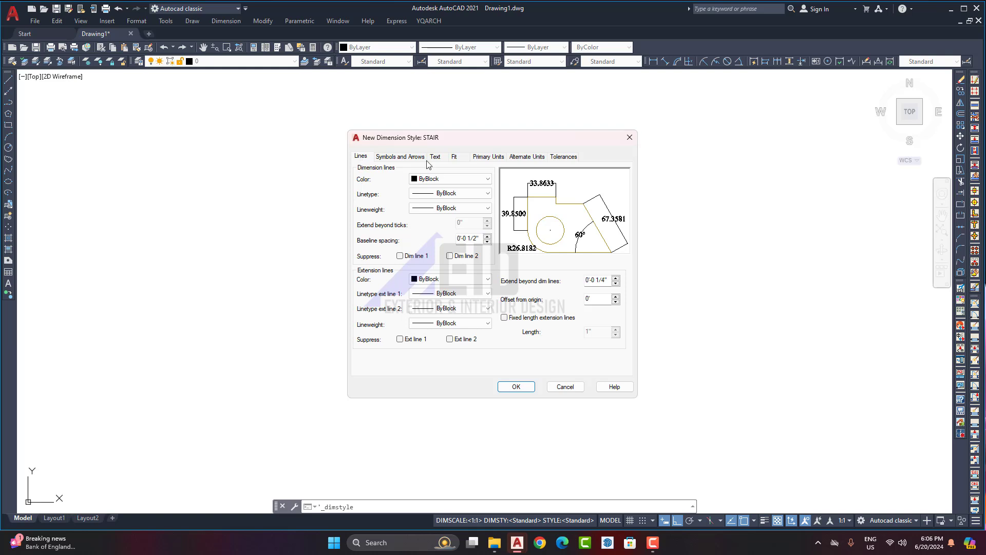
{"action": "left_click", "coordinate": [440, 179]}
{"action": "left_click", "coordinate": [442, 190]}
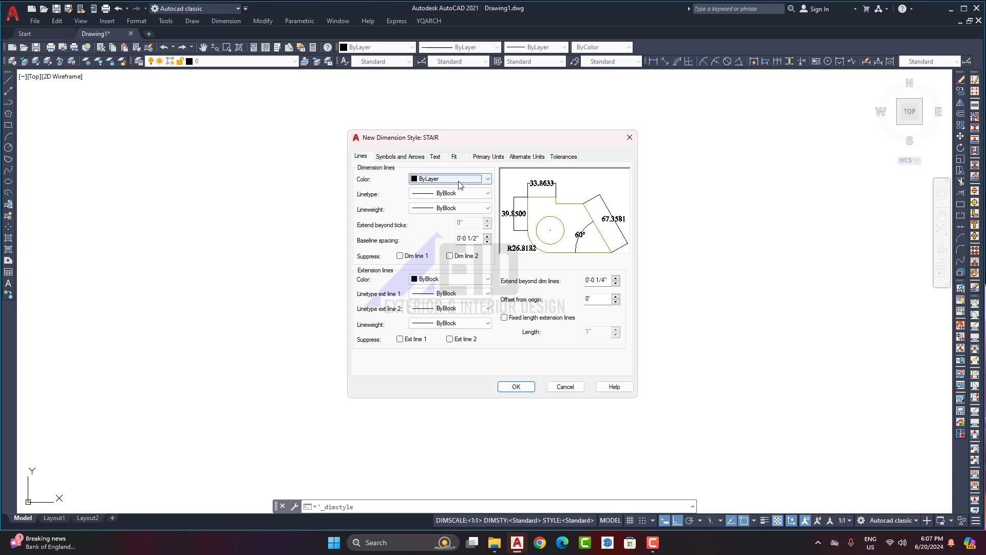
{"action": "left_click", "coordinate": [478, 197]}
{"action": "left_click", "coordinate": [464, 204]}
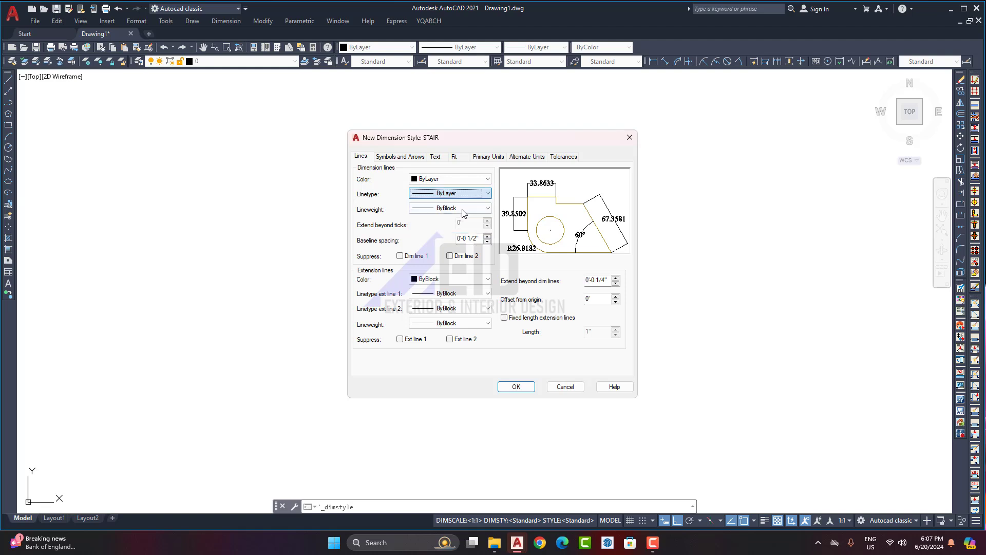
{"action": "left_click", "coordinate": [465, 211]}
{"action": "left_click", "coordinate": [452, 218]}
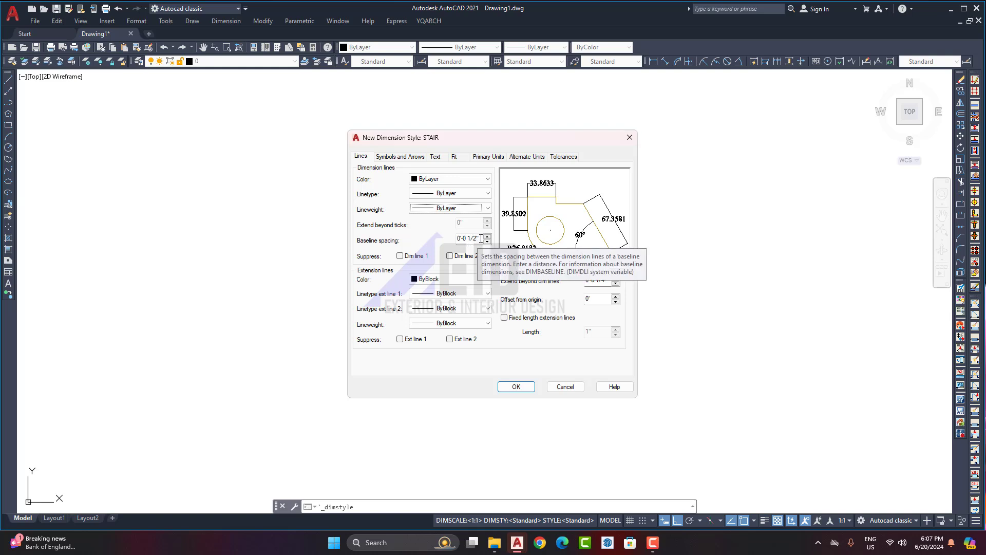
{"action": "left_click_drag", "start_coordinate": [481, 238], "coordinate": [453, 239]}
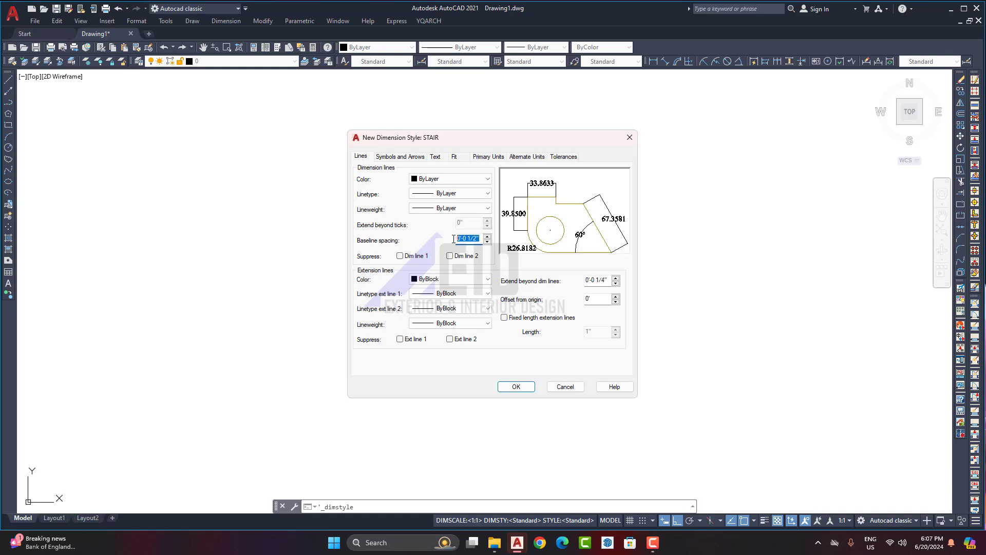
{"action": "type", "text": "6"}
Step: Try suppressing dimension lines 1 and 2 with the style dialog enlarged for the preview, and turn the suppression back off
{"action": "left_click", "coordinate": [399, 255]}
{"action": "left_click", "coordinate": [459, 259]}
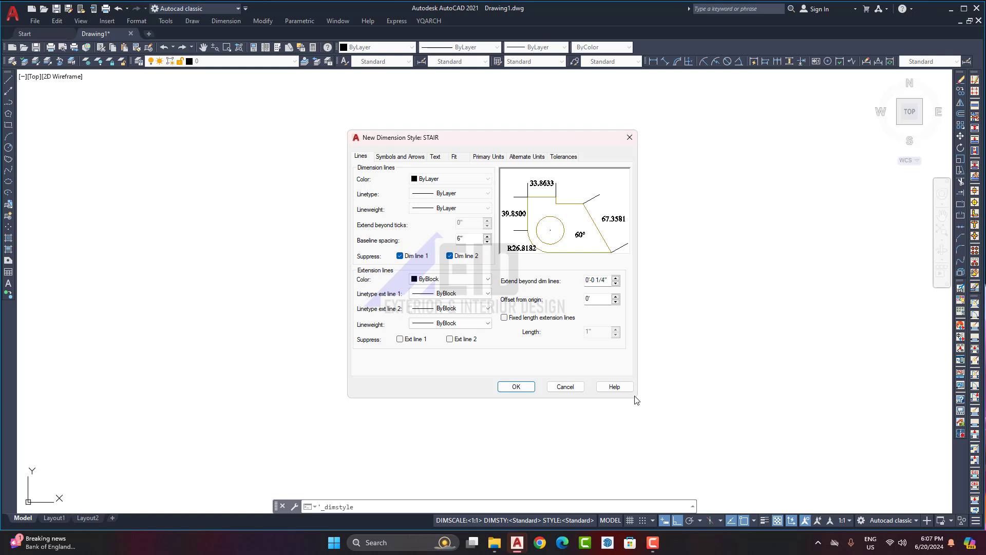
{"action": "left_click_drag", "start_coordinate": [638, 397], "coordinate": [806, 452]}
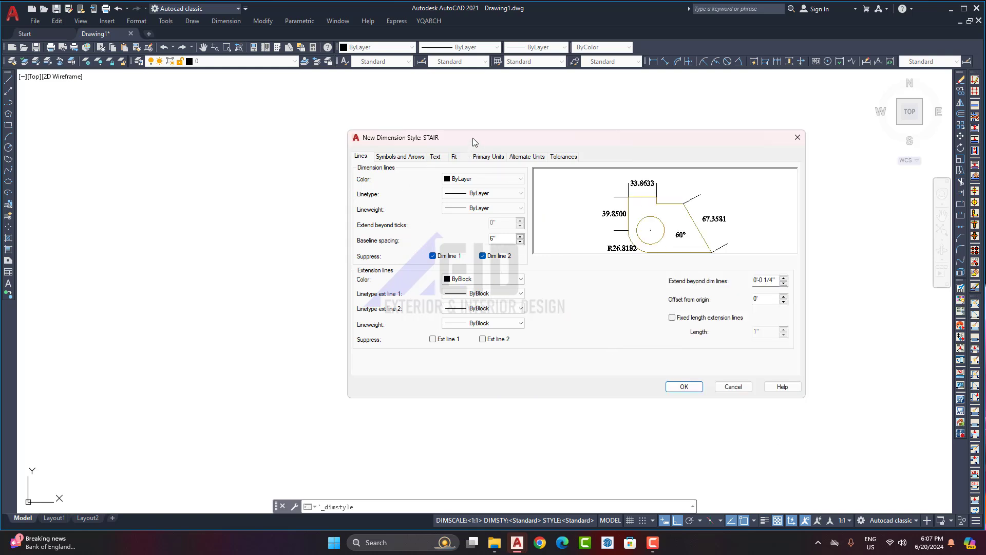
{"action": "left_click_drag", "start_coordinate": [474, 132], "coordinate": [456, 88]}
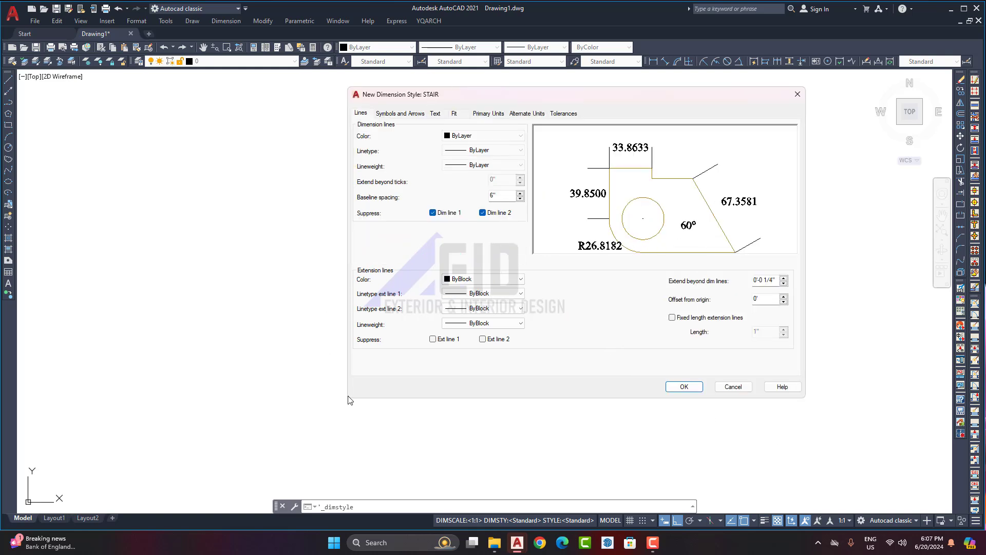
{"action": "left_click_drag", "start_coordinate": [348, 395], "coordinate": [229, 395]}
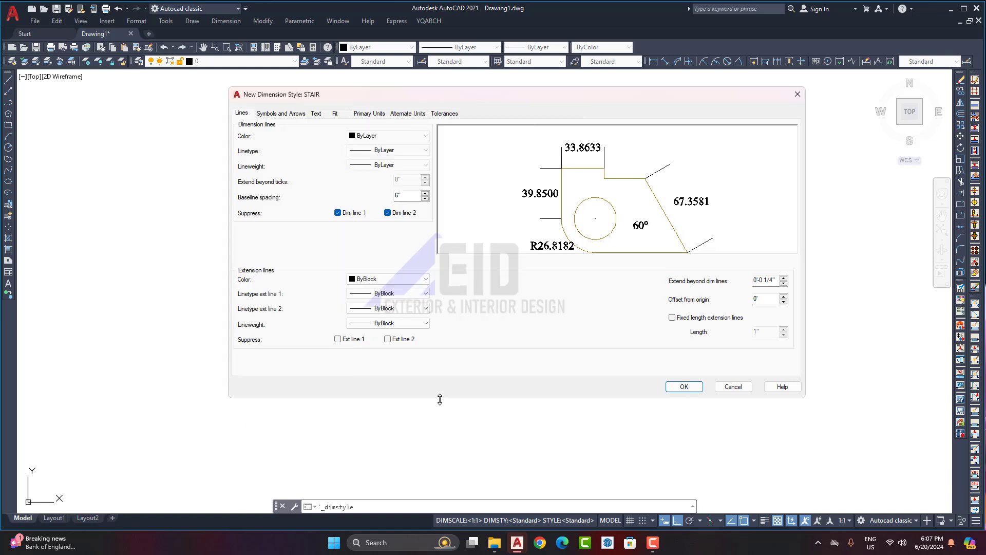
{"action": "left_click_drag", "start_coordinate": [439, 398], "coordinate": [441, 456]}
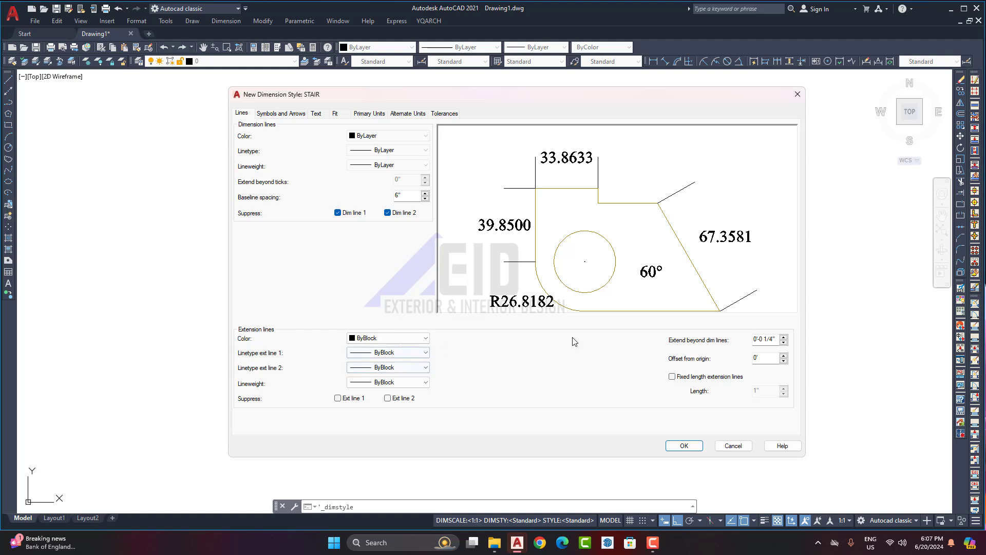
{"action": "left_click", "coordinate": [337, 213]}
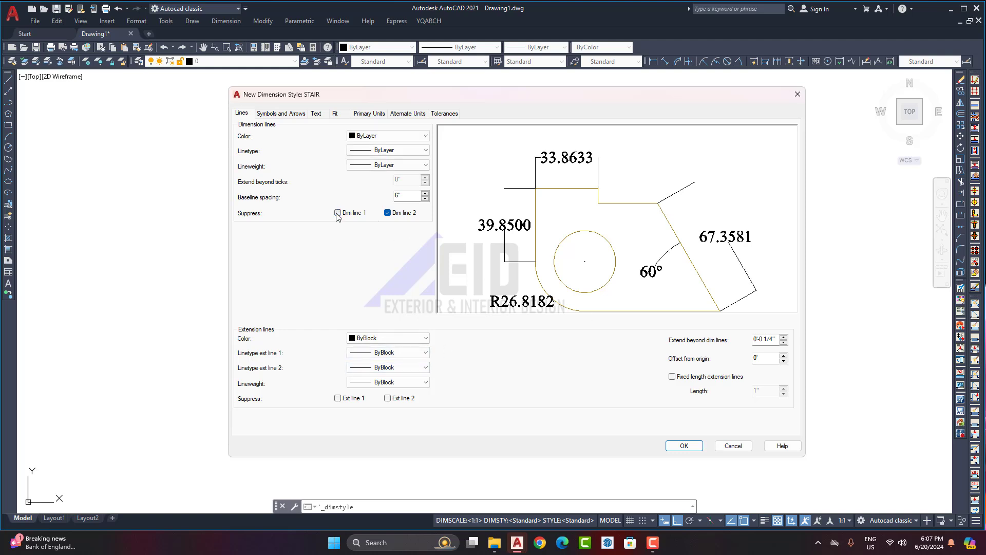
{"action": "left_click", "coordinate": [387, 212]}
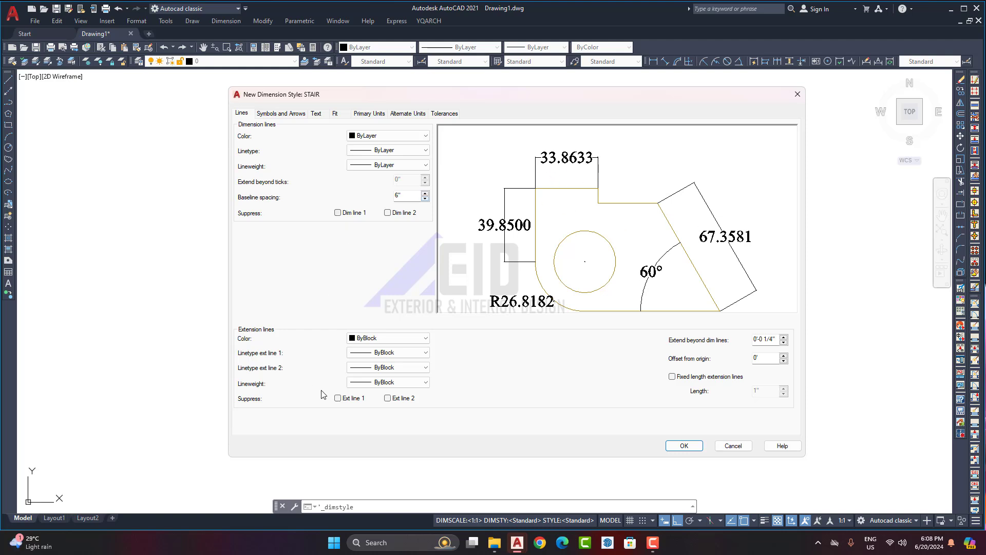
Step: Set the extension lines' color to ByLayer in the STAIR dimension style
{"action": "left_click", "coordinate": [380, 342]}
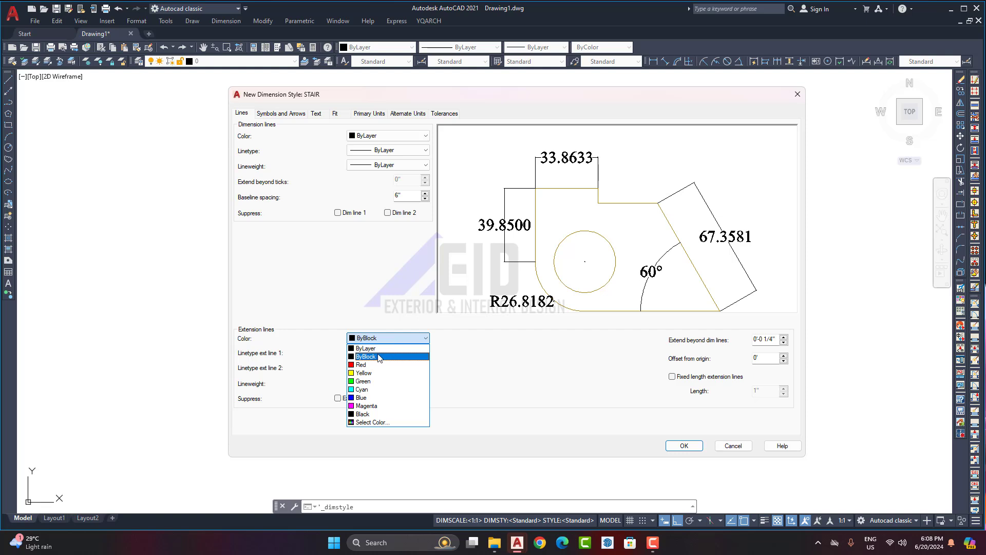
{"action": "left_click", "coordinate": [378, 353]}
{"action": "left_click", "coordinate": [393, 340]}
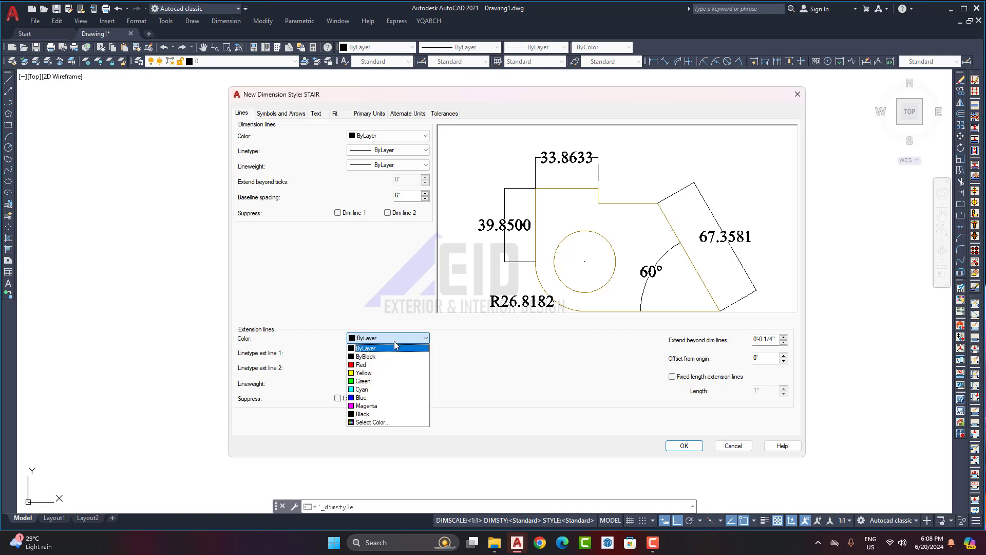
{"action": "left_click", "coordinate": [396, 341]}
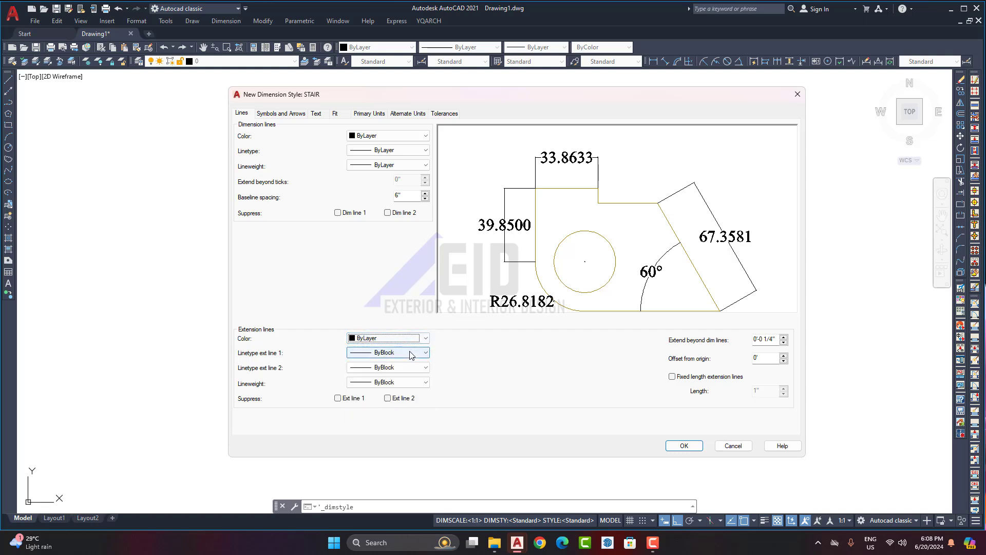
{"action": "left_click", "coordinate": [390, 352]}
{"action": "left_click", "coordinate": [392, 350]}
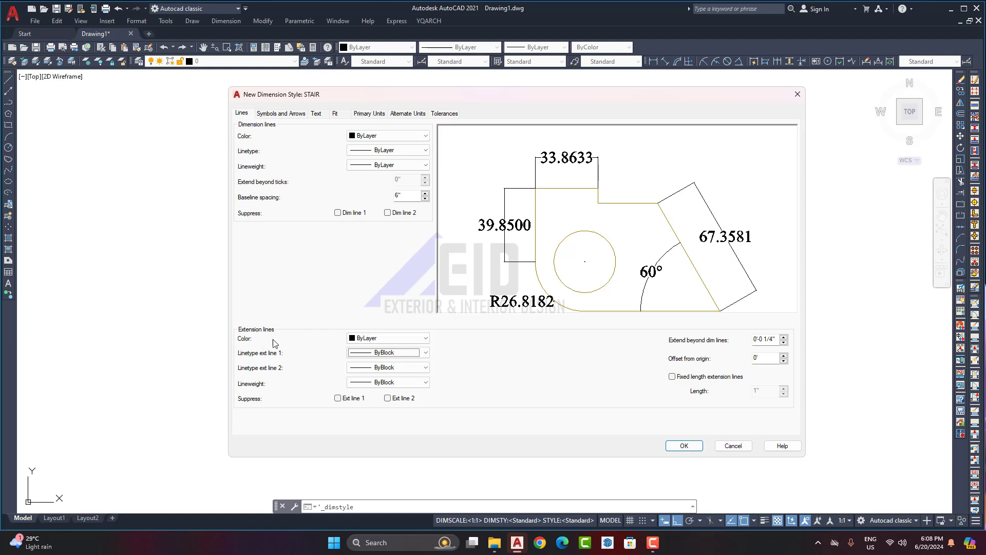
{"action": "left_click", "coordinate": [394, 338]}
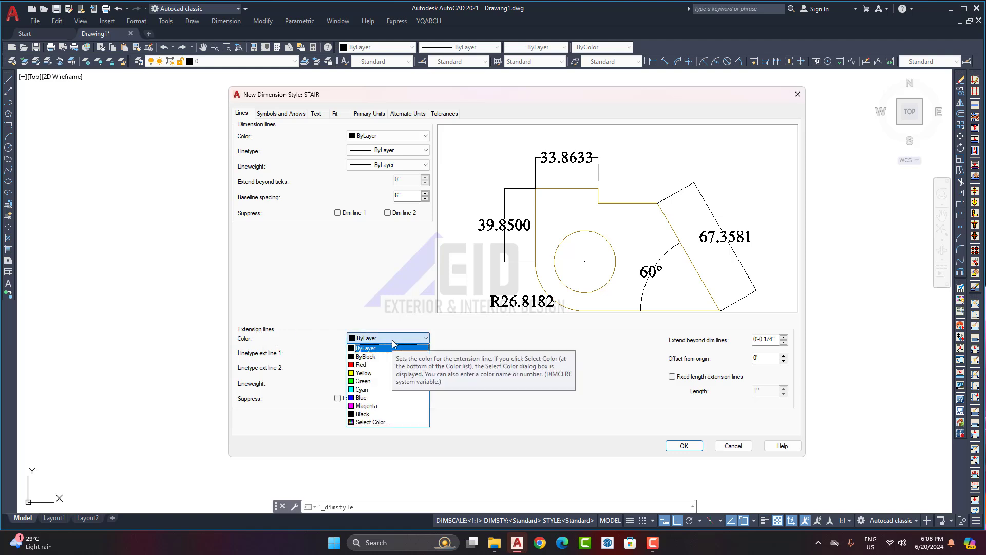
{"action": "left_click", "coordinate": [392, 340]}
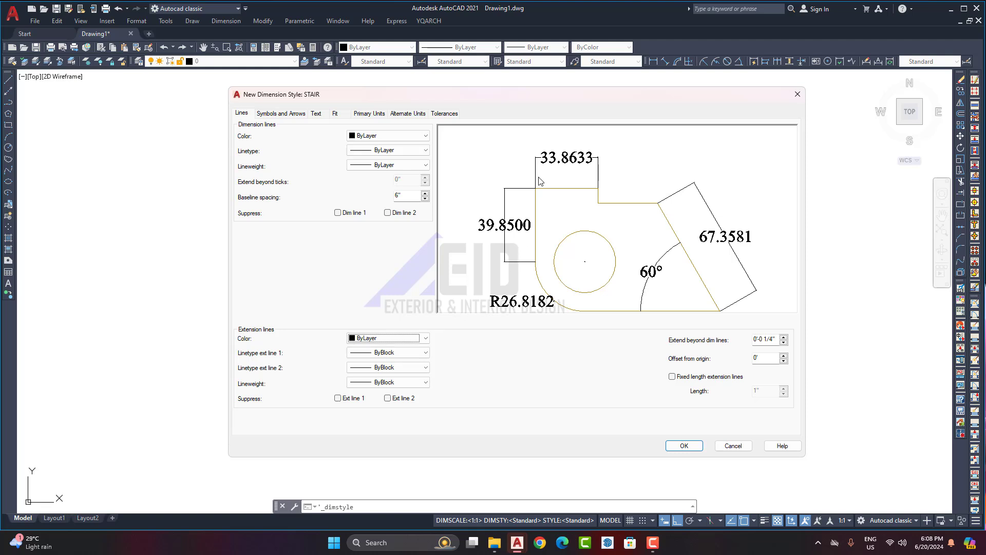
Step: Try the STAIR style's extension lines in red with extension line 1 suppressed, and return their color to ByLayer
{"action": "left_click", "coordinate": [425, 338]}
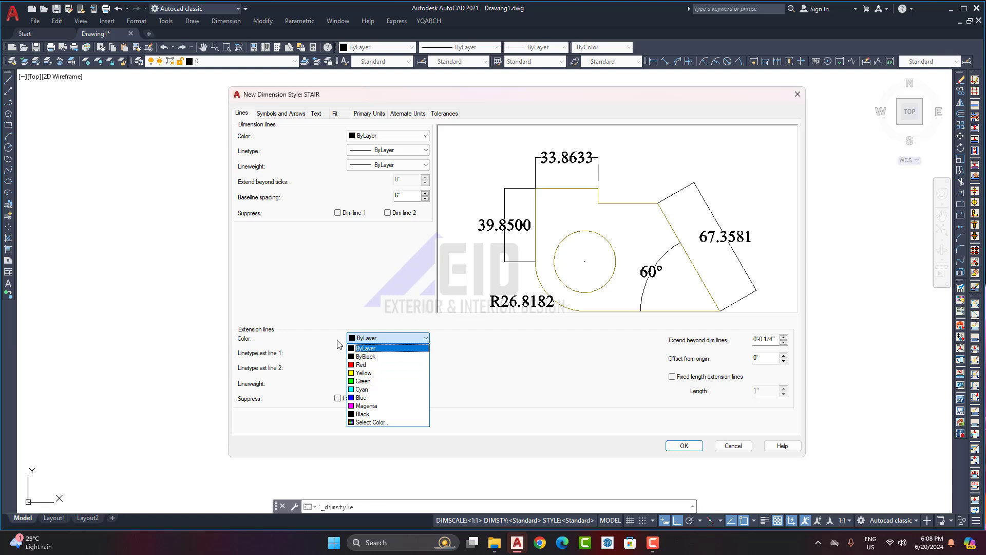
{"action": "left_click", "coordinate": [361, 366]}
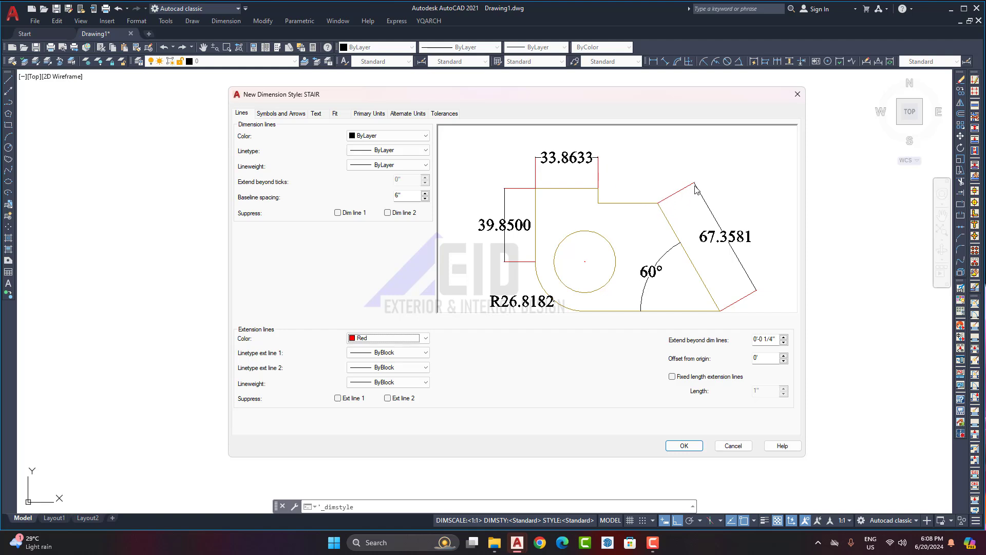
{"action": "left_click", "coordinate": [337, 399]}
{"action": "left_click", "coordinate": [336, 399]}
{"action": "left_click", "coordinate": [335, 399]}
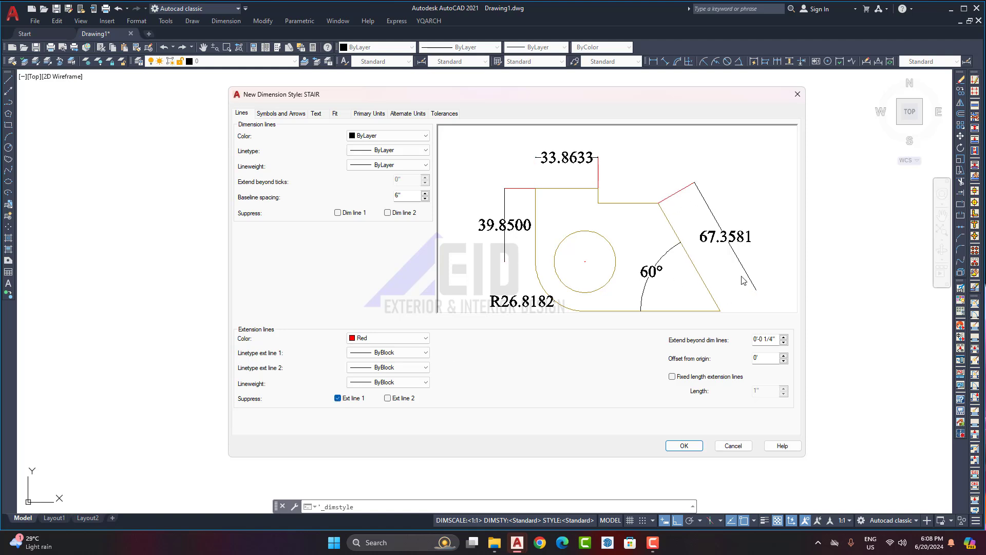
{"action": "left_click", "coordinate": [337, 399]}
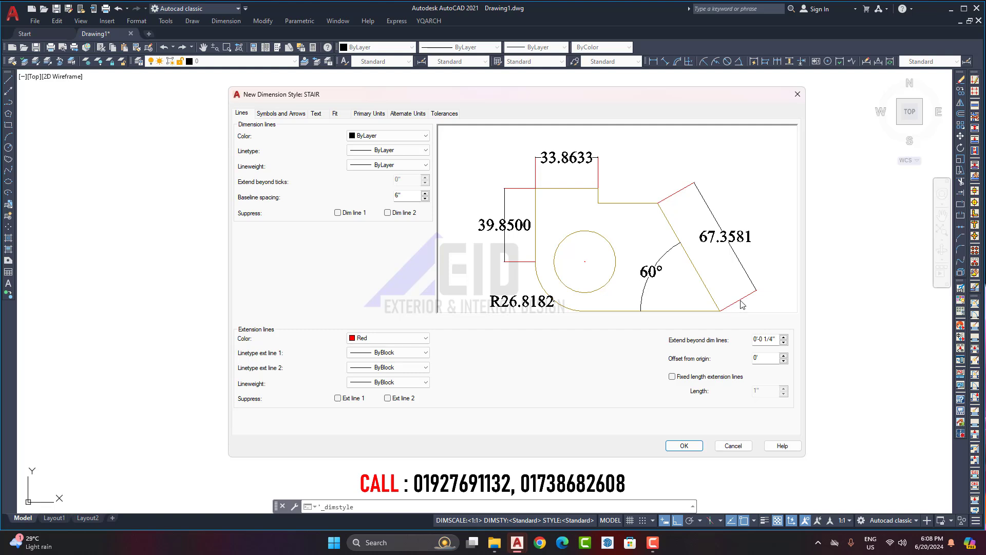
{"action": "left_click", "coordinate": [337, 399]}
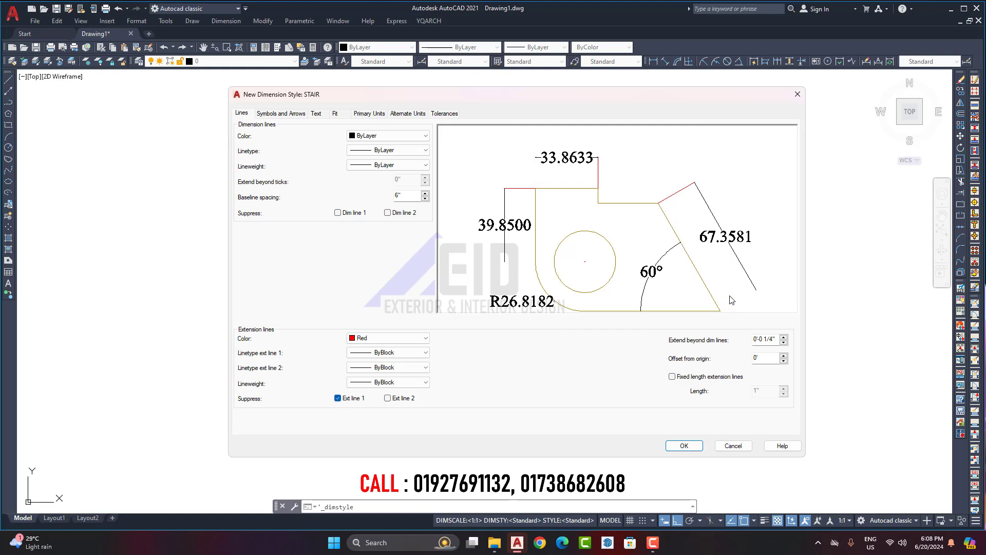
{"action": "left_click", "coordinate": [411, 338]}
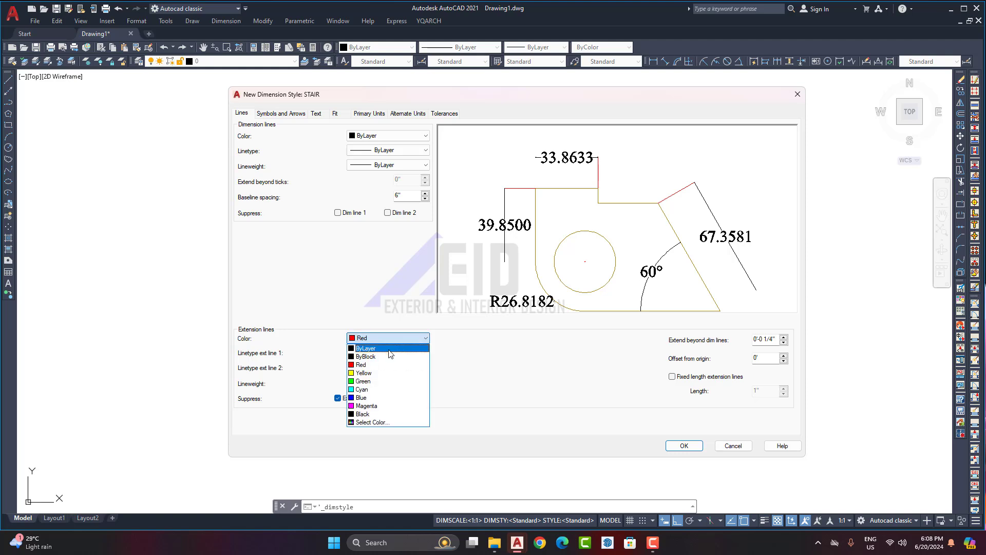
{"action": "left_click", "coordinate": [390, 349]}
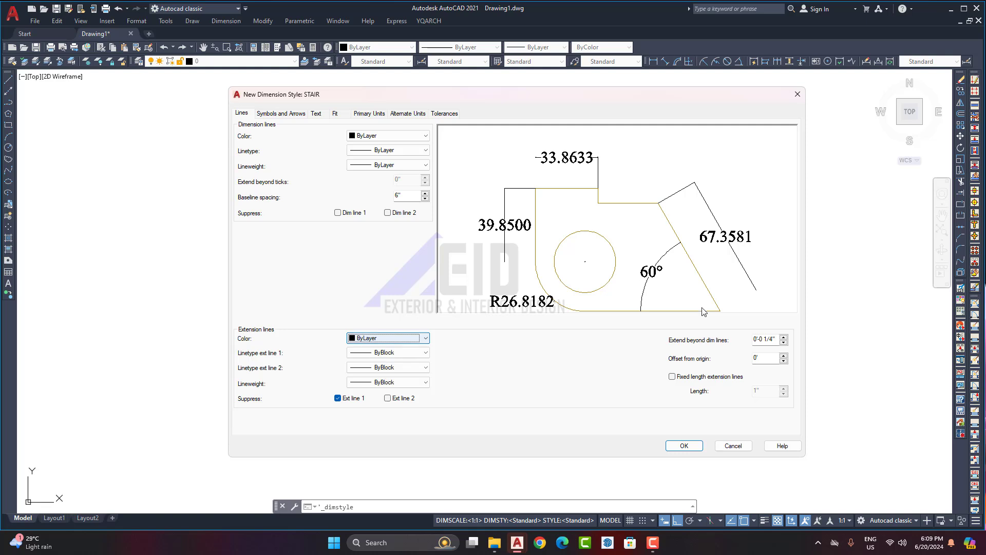
Step: Try cyan and then red as the extension line color, and set it back to ByLayer
{"action": "left_click", "coordinate": [414, 340]}
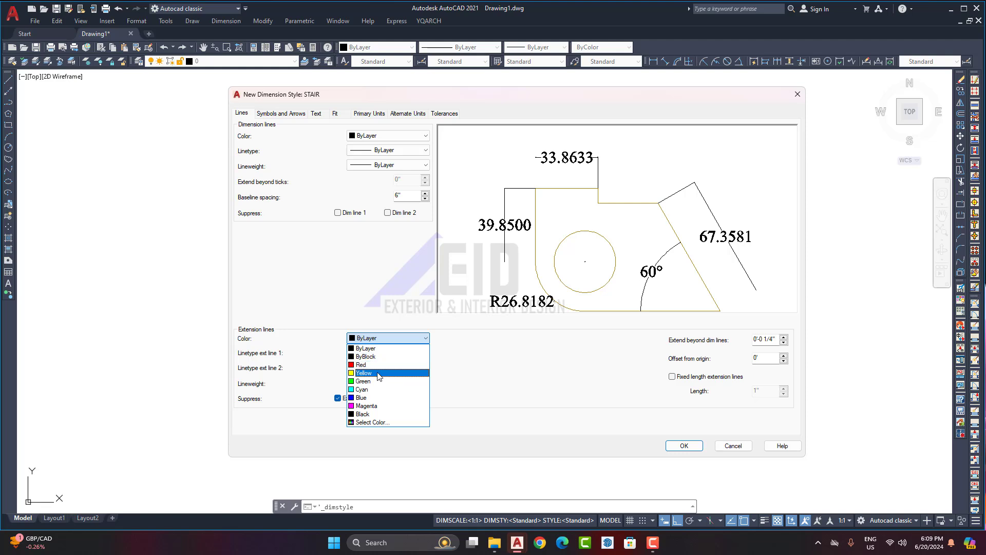
{"action": "left_click", "coordinate": [365, 389]}
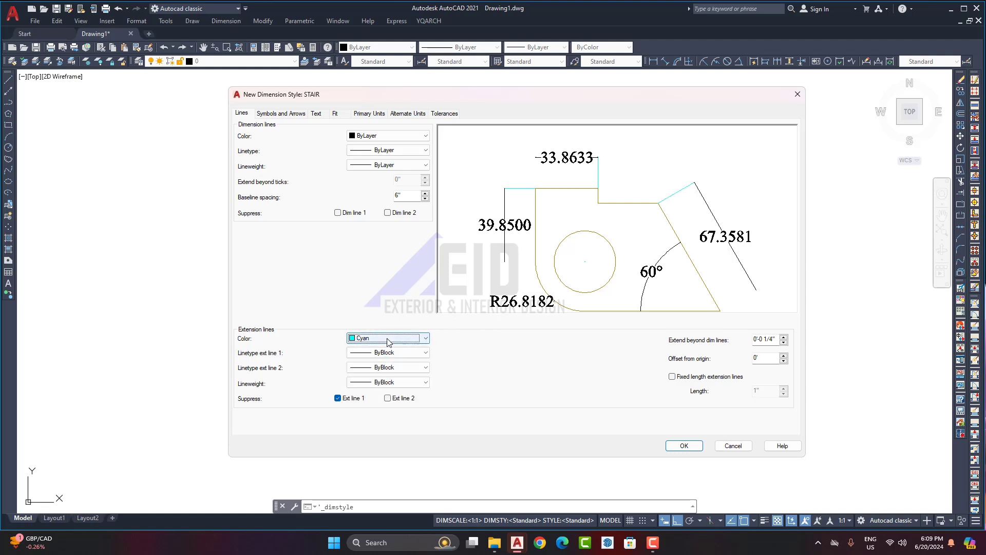
{"action": "left_click", "coordinate": [422, 340]}
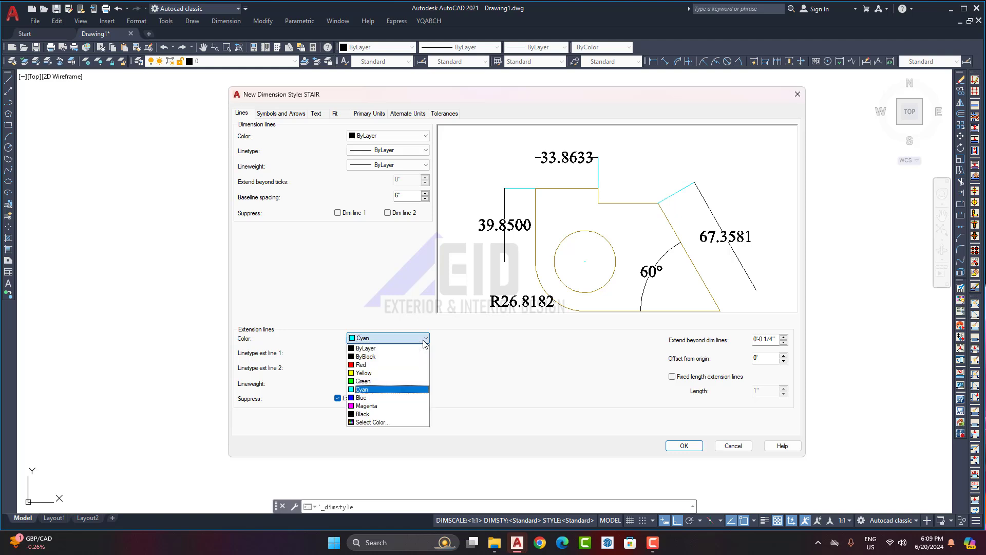
{"action": "left_click", "coordinate": [366, 367]}
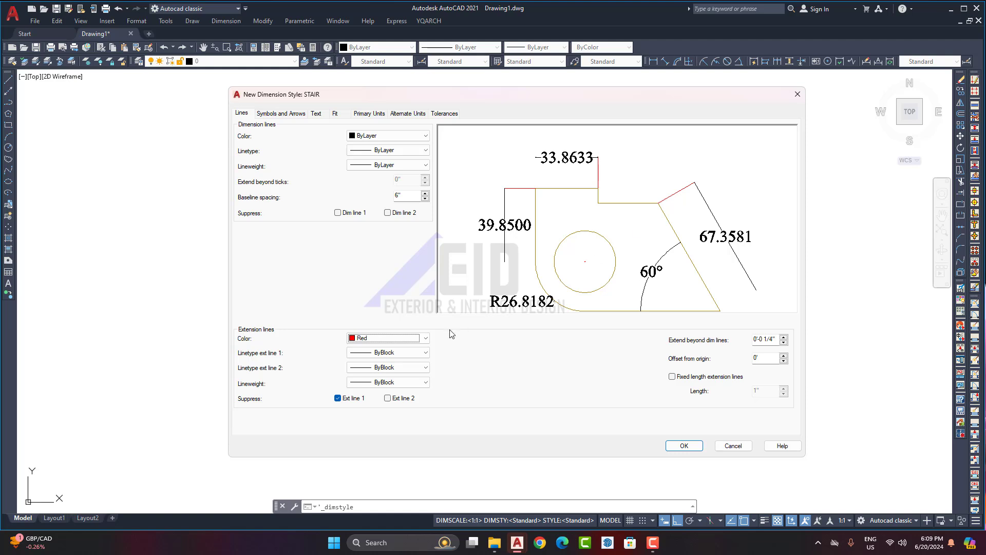
{"action": "left_click", "coordinate": [385, 338]}
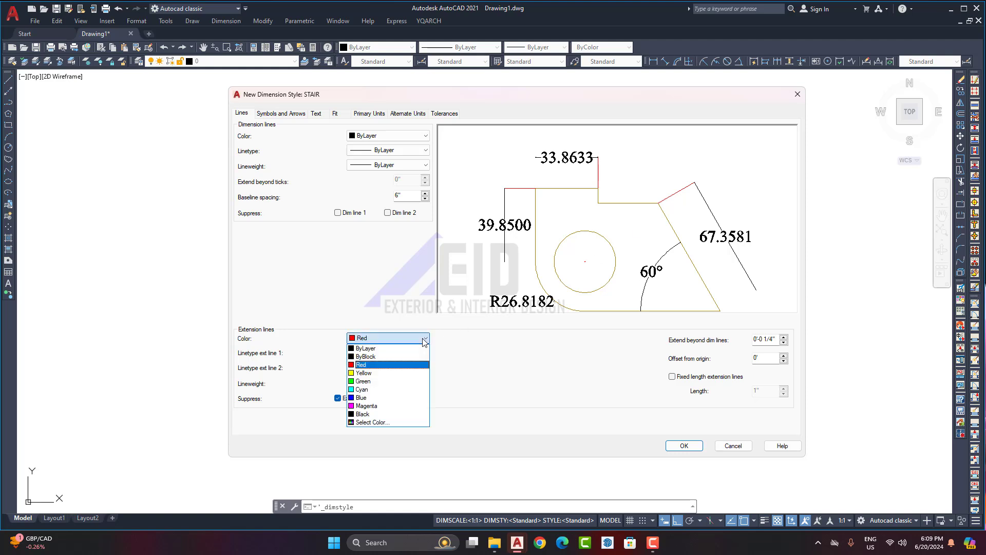
{"action": "left_click", "coordinate": [379, 349]}
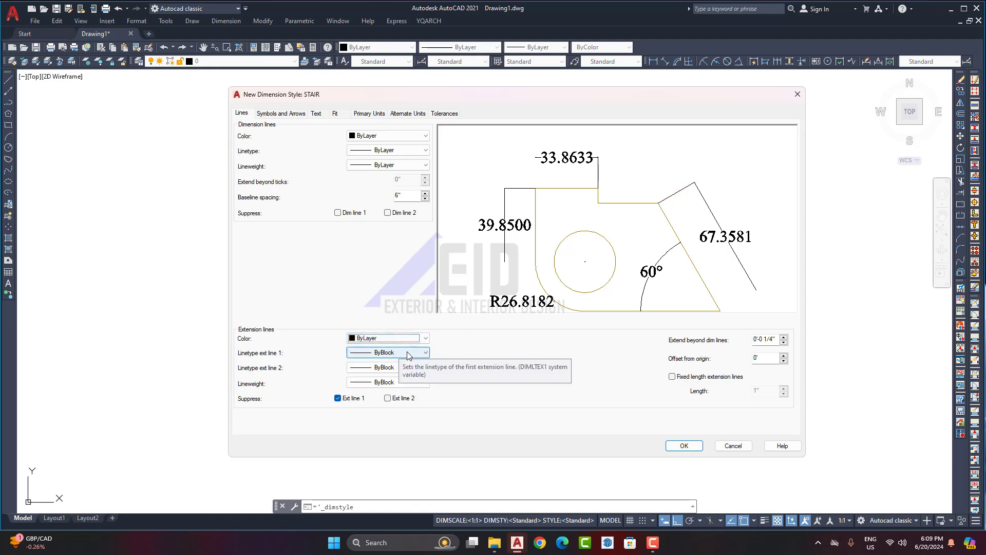
Step: Set both extension line linetypes and the extension lineweight to ByLayer, and turn off suppression of extension line 1
{"action": "left_click", "coordinate": [402, 352]}
{"action": "left_click", "coordinate": [383, 362]}
{"action": "left_click", "coordinate": [406, 367]}
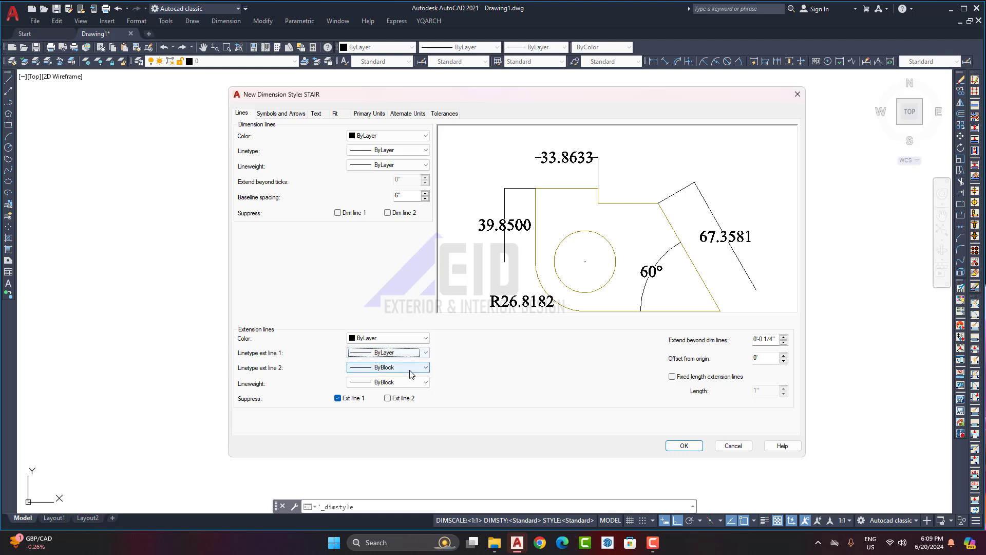
{"action": "left_click", "coordinate": [383, 377]}
{"action": "left_click", "coordinate": [403, 387]}
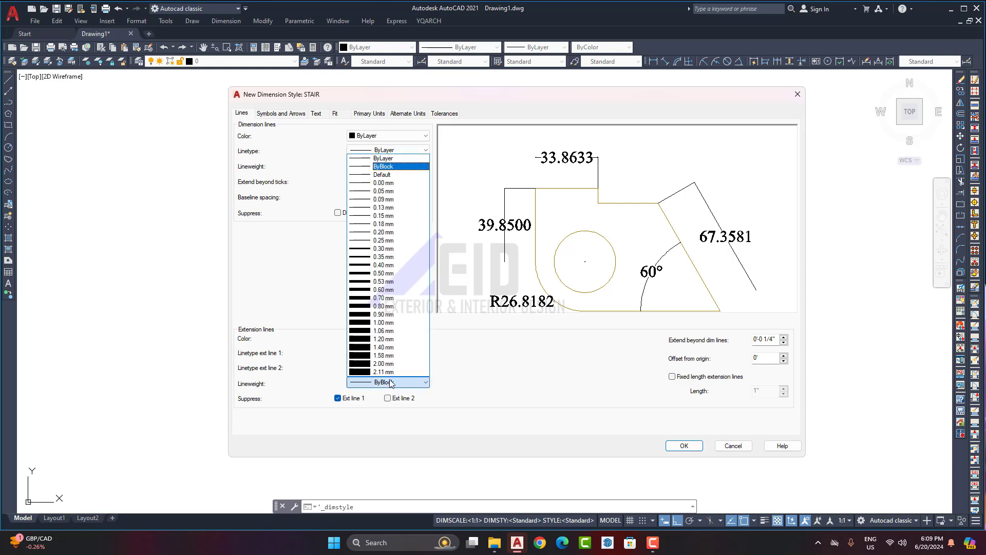
{"action": "left_click", "coordinate": [410, 385]}
{"action": "left_click", "coordinate": [415, 386]}
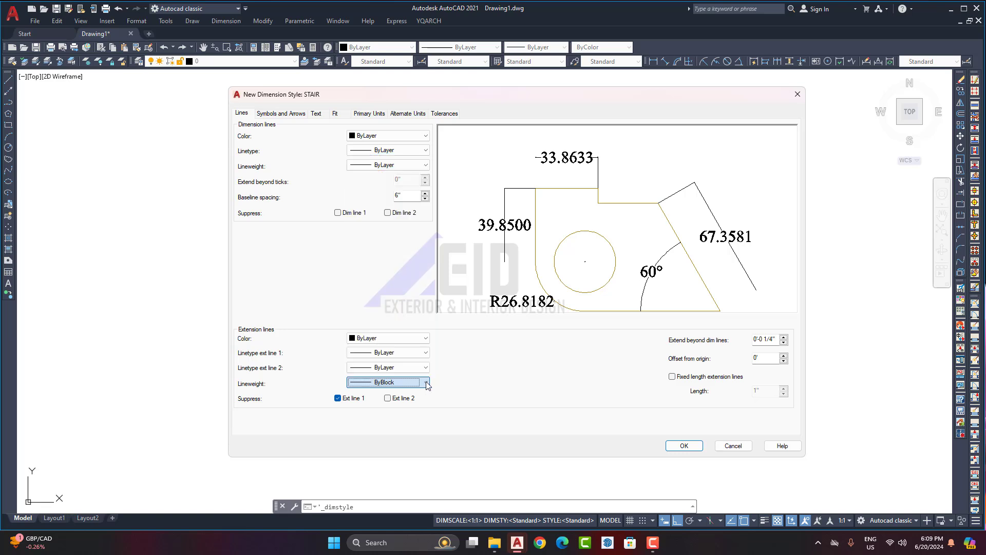
{"action": "left_click", "coordinate": [415, 385]}
{"action": "left_click", "coordinate": [396, 160]}
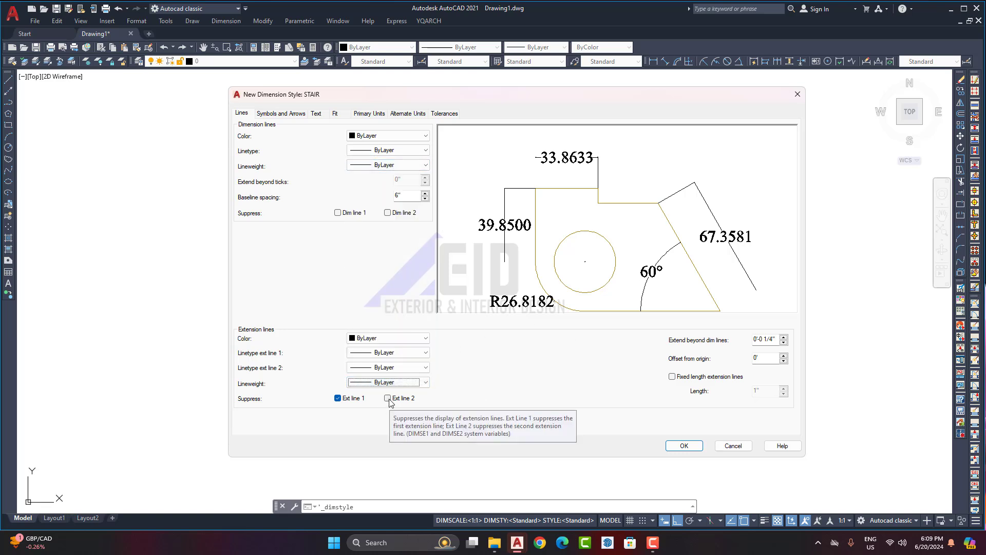
{"action": "left_click", "coordinate": [353, 400]}
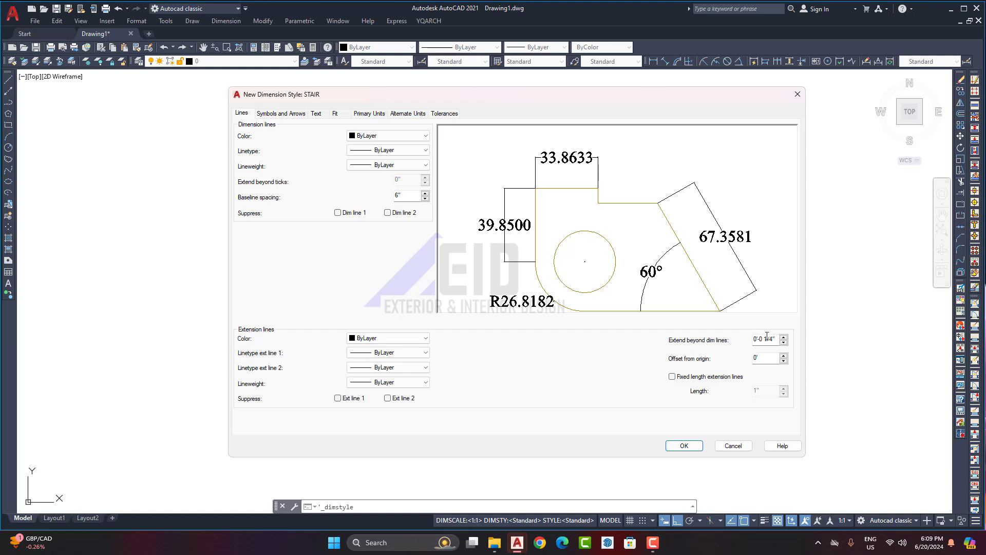
Step: Set the extension lines to extend 6" beyond the dimension lines with a 6" offset from origin
{"action": "left_click_drag", "start_coordinate": [773, 340], "coordinate": [753, 341]}
{"action": "type", "text": "6"}
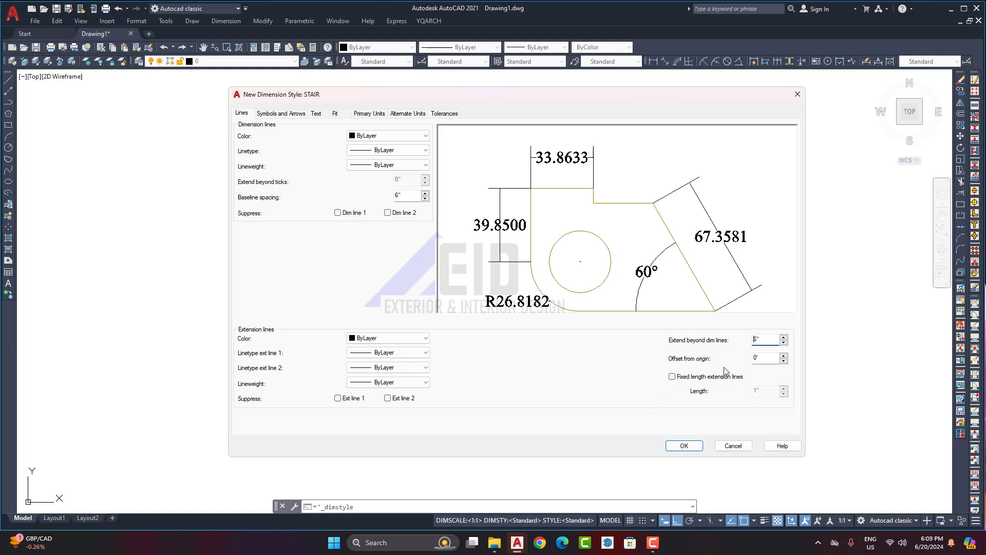
{"action": "double_click", "coordinate": [766, 358]}
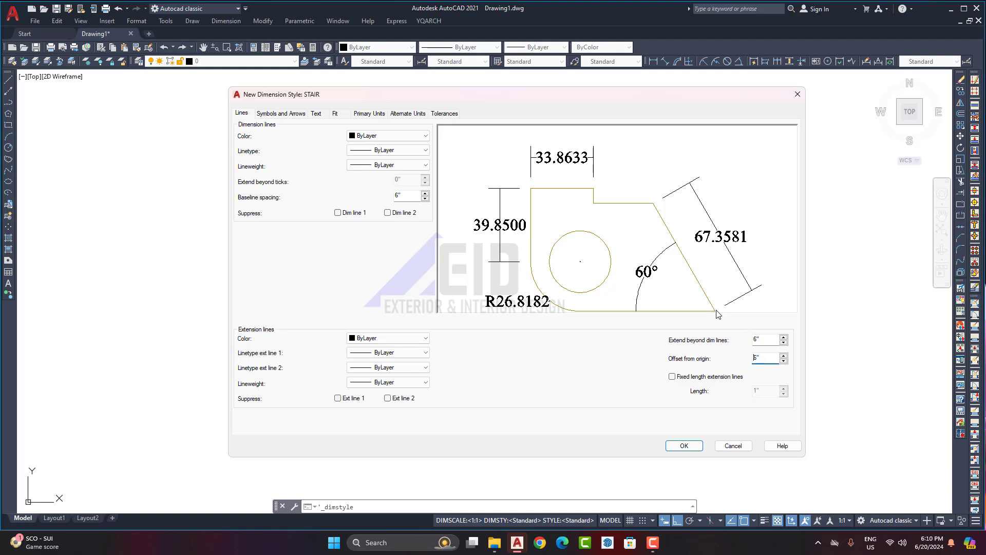
Step: Set the first, second and leader arrowheads of the STAIR style to Architectural tick
{"action": "left_click", "coordinate": [272, 114]}
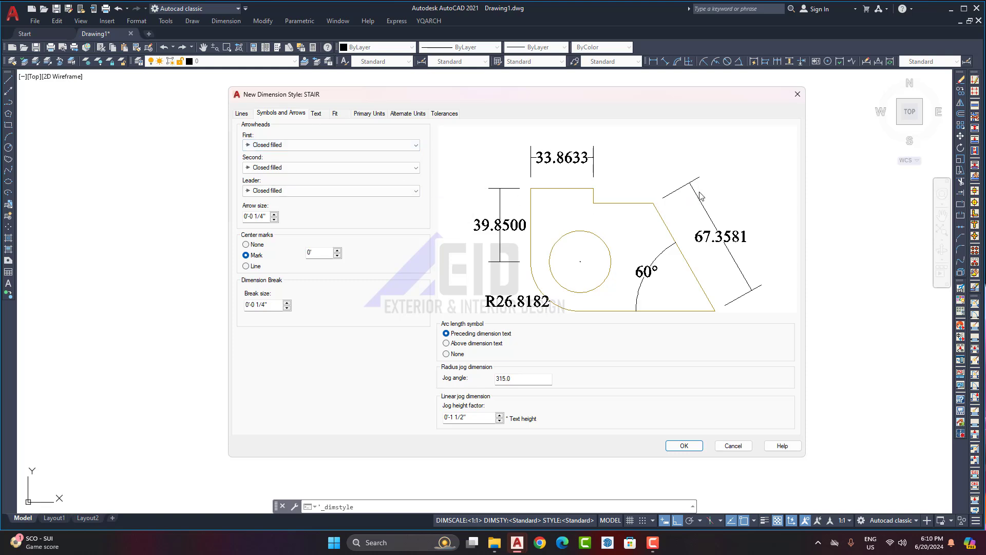
{"action": "left_click", "coordinate": [406, 146]}
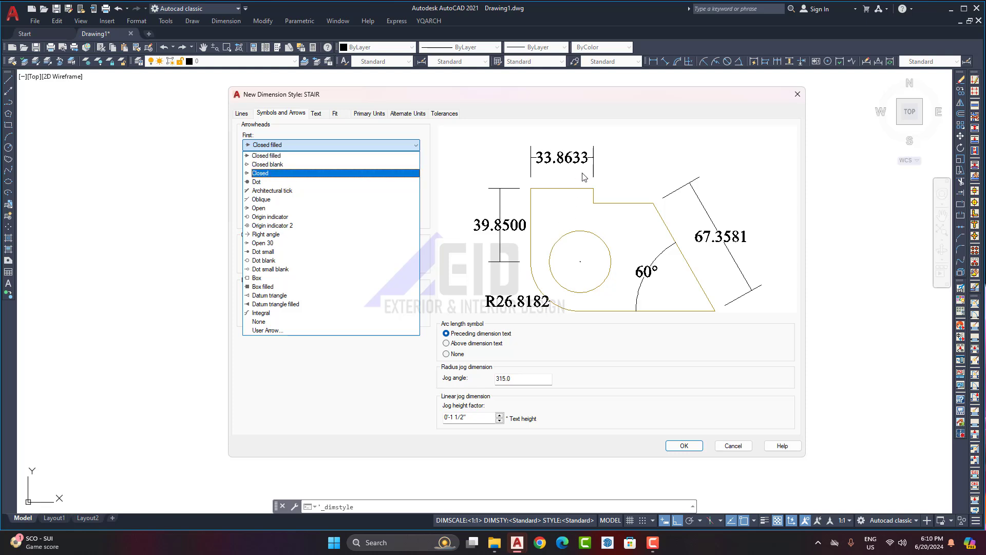
{"action": "left_click", "coordinate": [281, 192]}
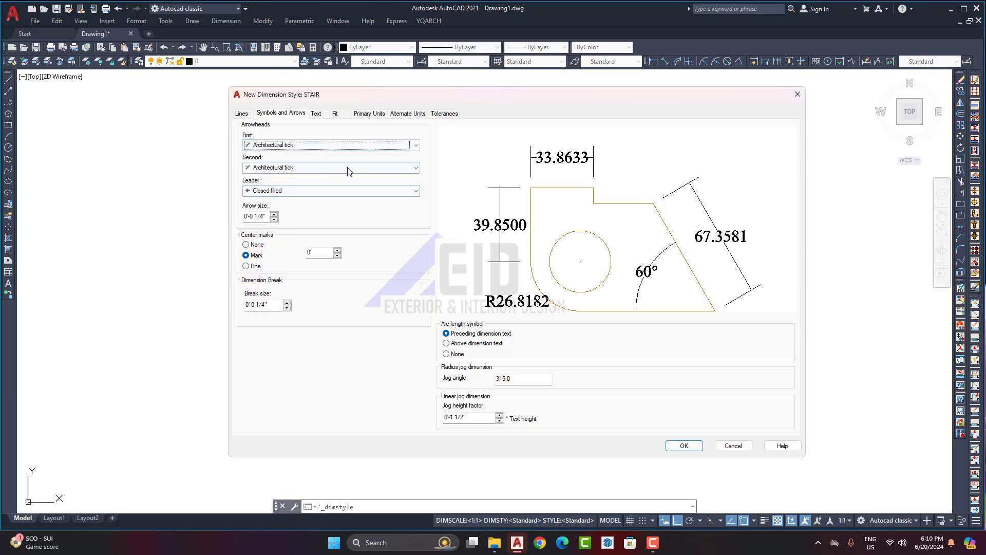
{"action": "left_click", "coordinate": [296, 167]}
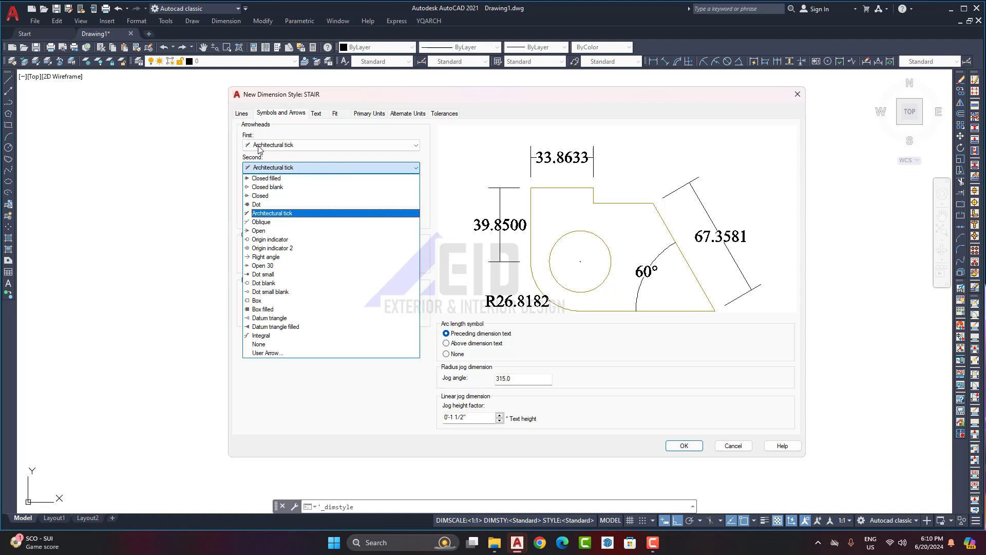
{"action": "left_click", "coordinate": [283, 216]}
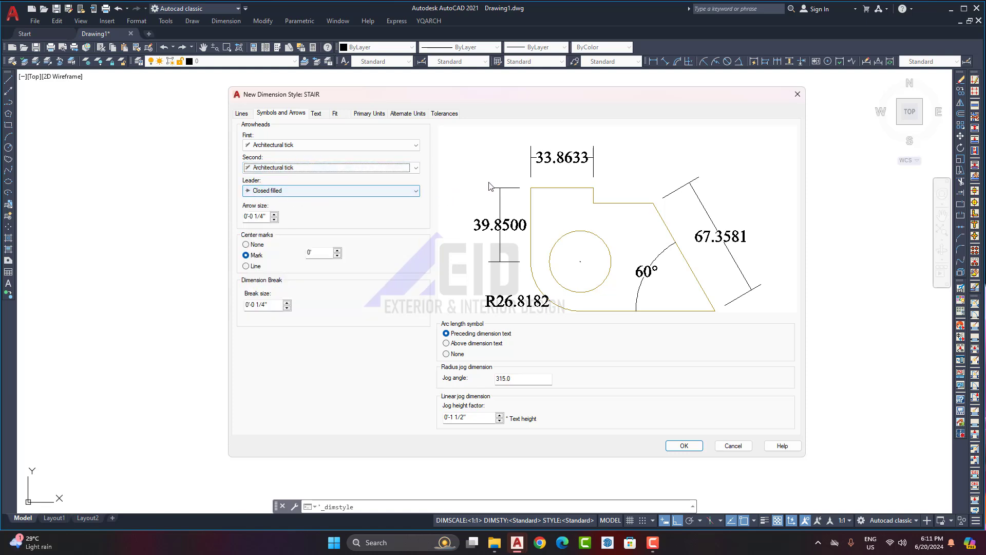
{"action": "left_click", "coordinate": [326, 191]}
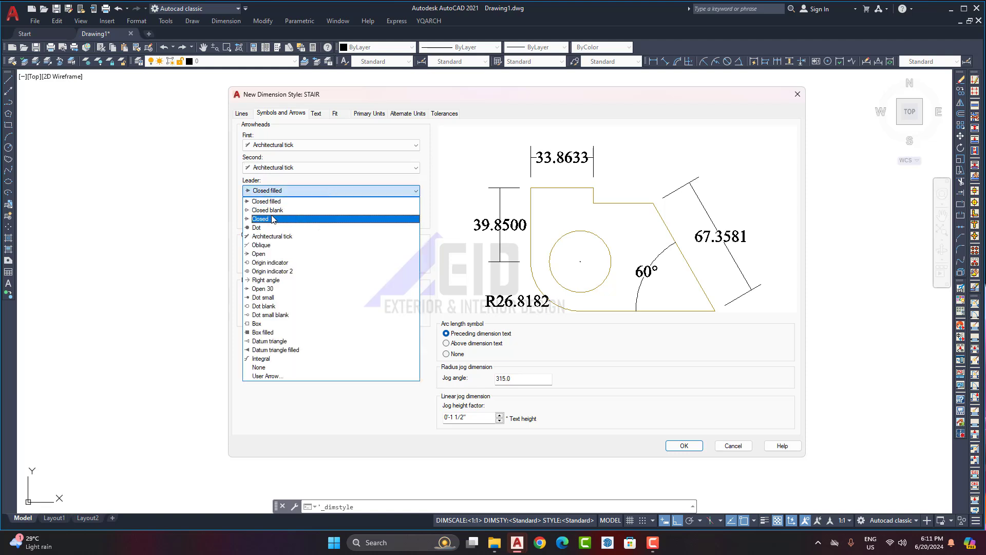
{"action": "left_click", "coordinate": [287, 237]}
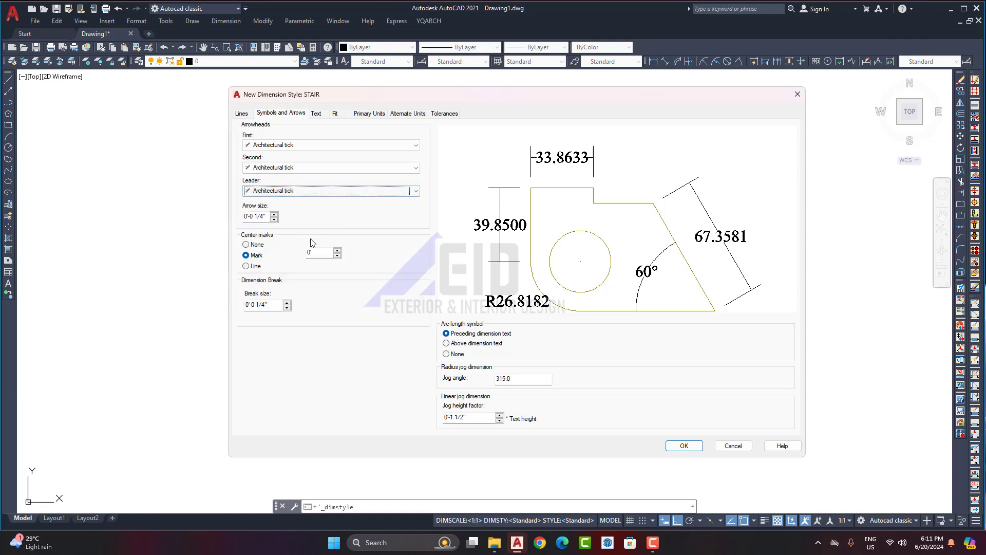
Step: Set the STAIR style's arrow size to 3" and increase its center mark size
{"action": "left_click_drag", "start_coordinate": [266, 216], "coordinate": [236, 221]}
{"action": "type", "text": "3\""}
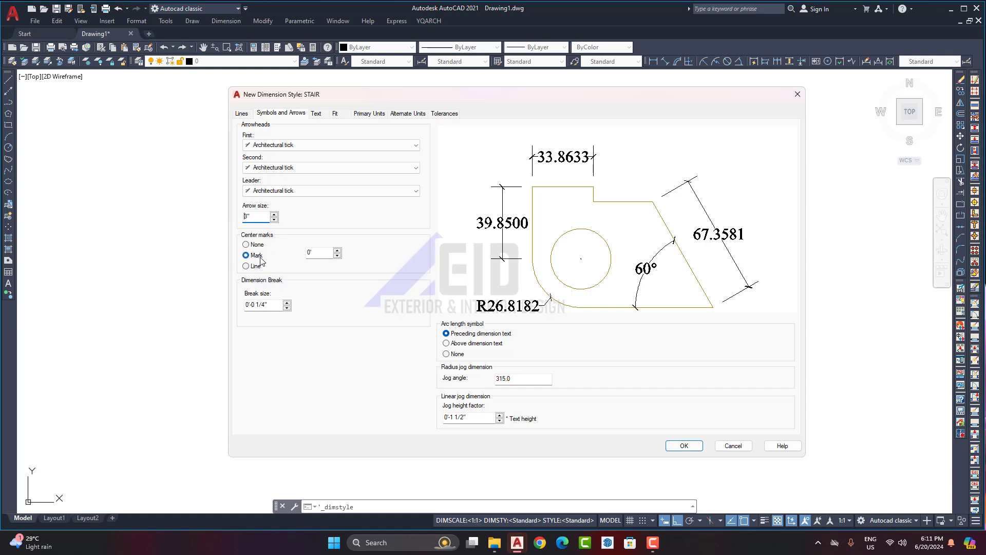
{"action": "left_click", "coordinate": [315, 253]}
{"action": "left_click", "coordinate": [316, 114]}
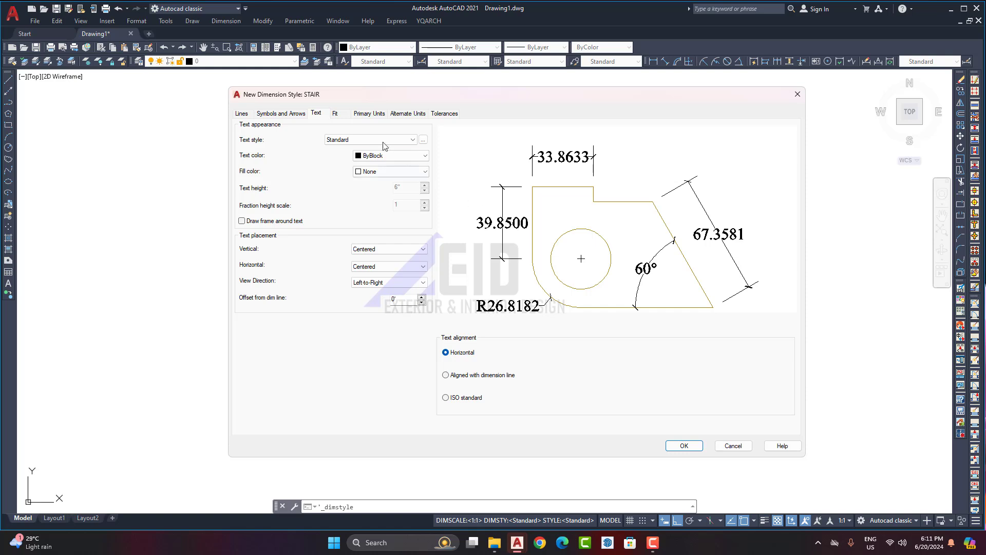
{"action": "left_click", "coordinate": [423, 139]}
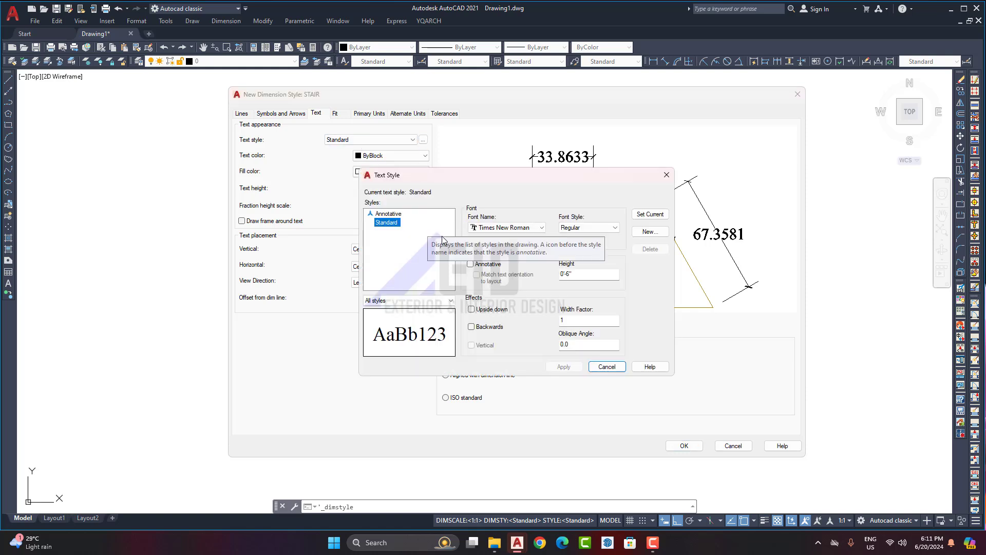
{"action": "left_click", "coordinate": [513, 227]}
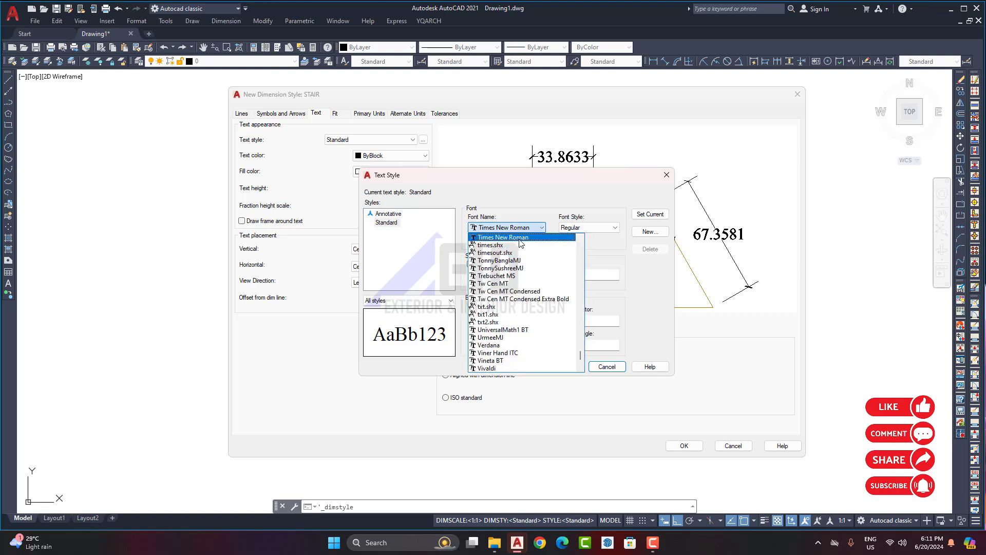
{"action": "scroll", "coordinate": [508, 257], "scroll_direction": "up", "scroll_amount": 7}
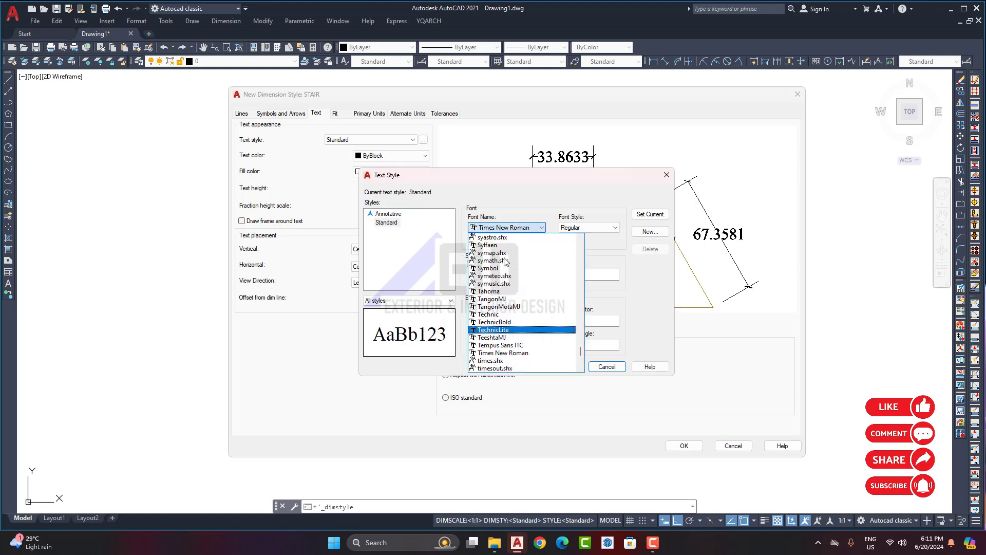
{"action": "scroll", "coordinate": [504, 258], "scroll_direction": "up", "scroll_amount": 4}
{"action": "key", "text": "a"}
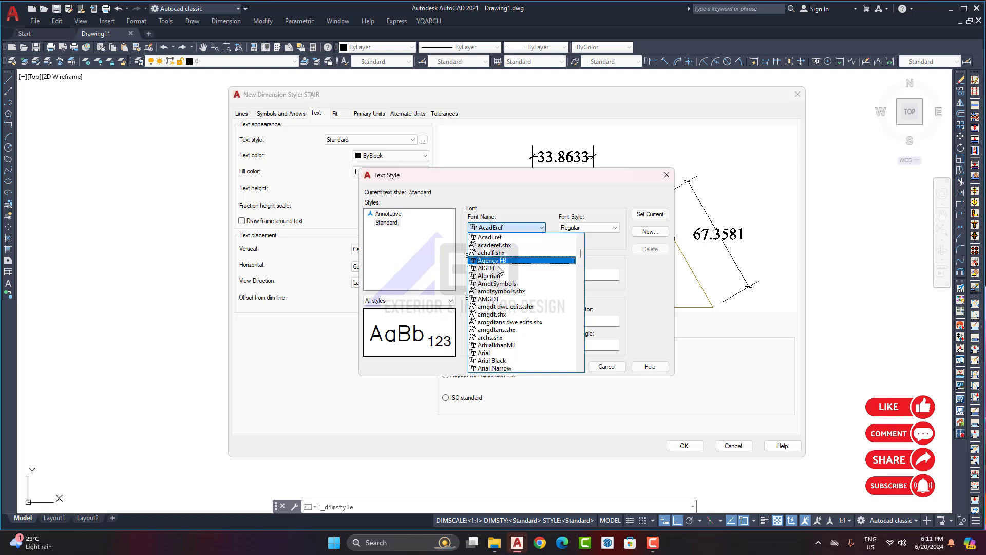
{"action": "scroll", "coordinate": [501, 280], "scroll_direction": "down", "scroll_amount": 1}
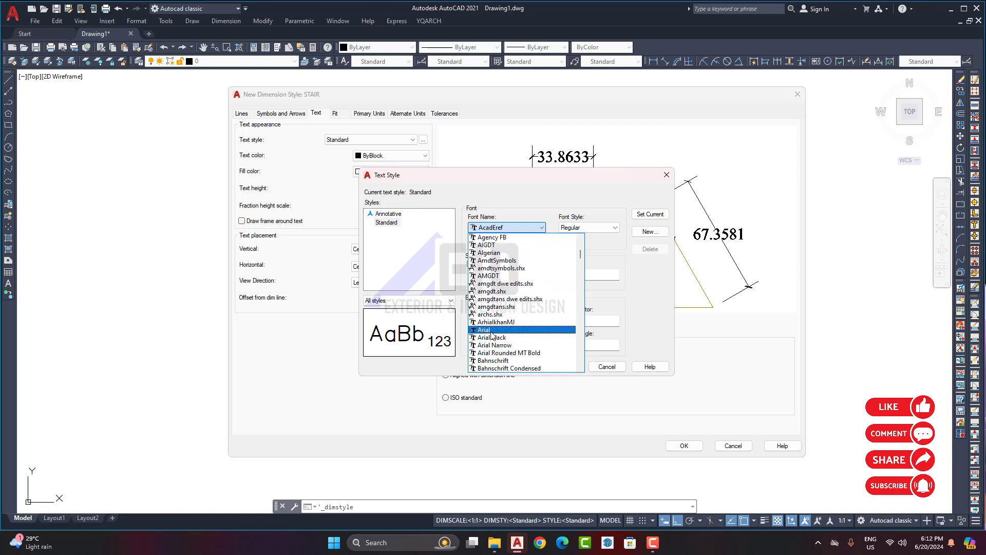
{"action": "left_click", "coordinate": [490, 331]}
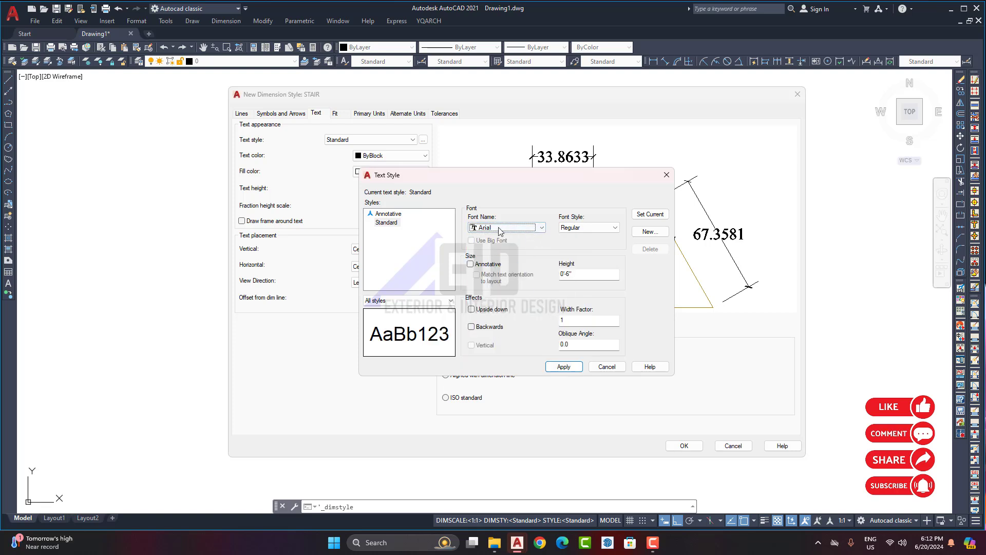
{"action": "left_click_drag", "start_coordinate": [464, 174], "coordinate": [407, 200]}
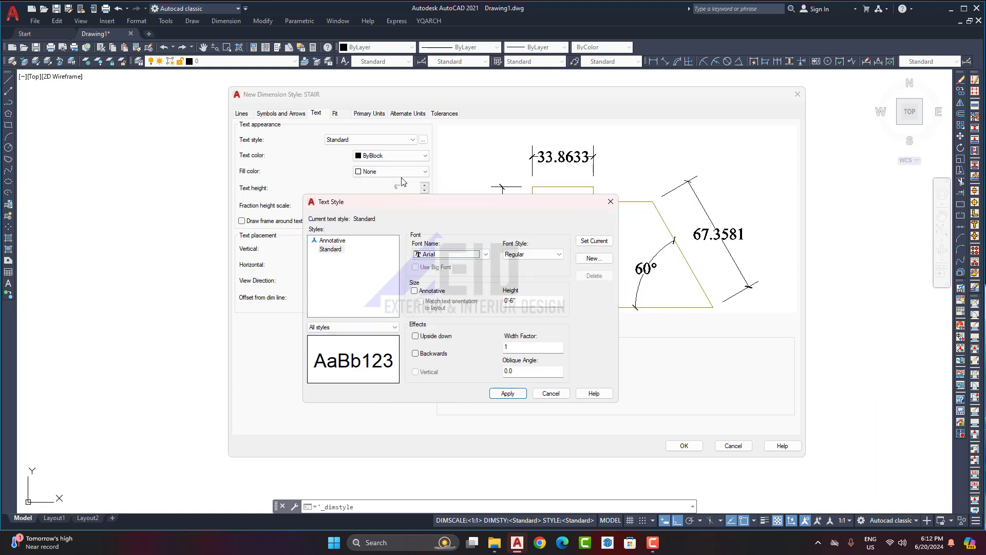
{"action": "left_click", "coordinate": [610, 201]}
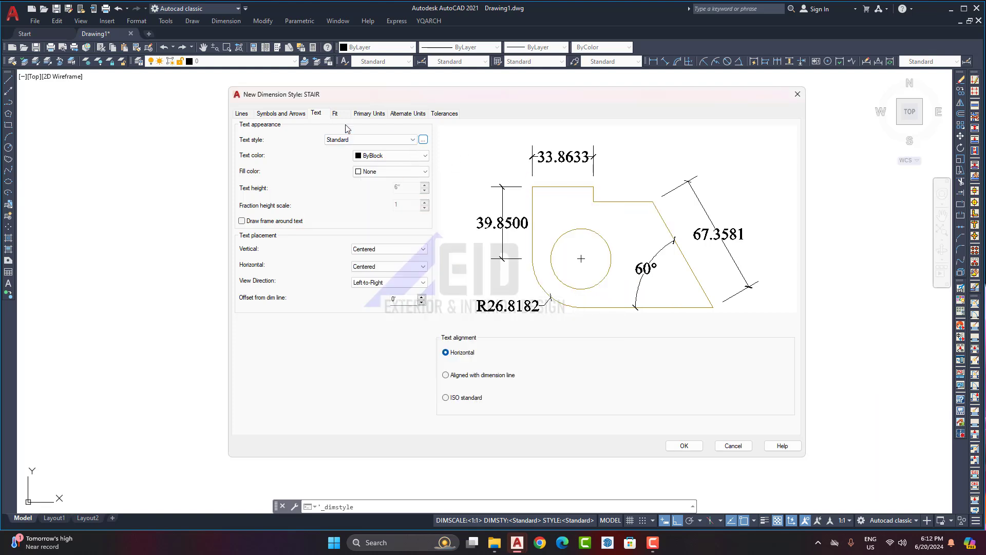
{"action": "left_click", "coordinate": [412, 140]}
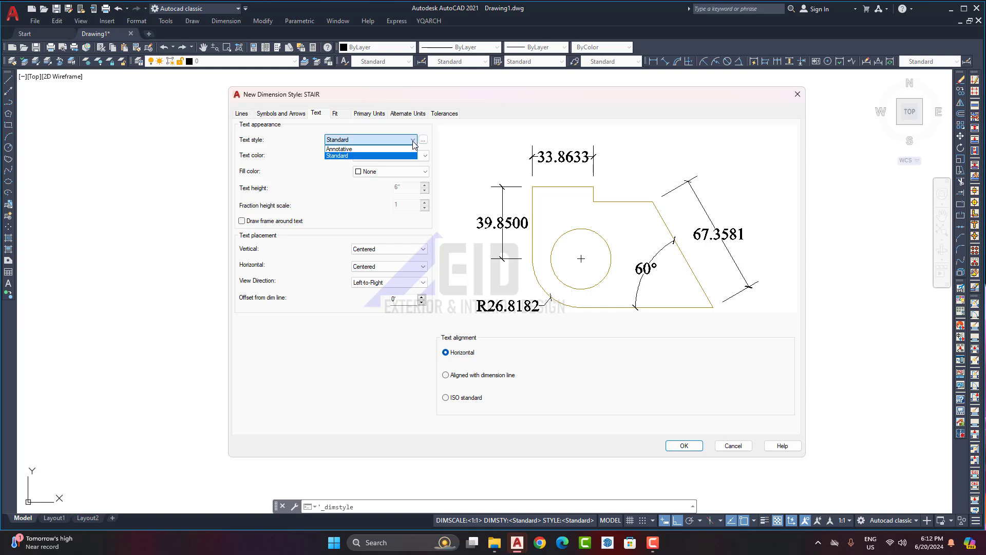
{"action": "left_click", "coordinate": [414, 148]}
Step: Set the font of the Standard text style used by the STAIR dimension style to Arial Regular
{"action": "left_click", "coordinate": [423, 139]}
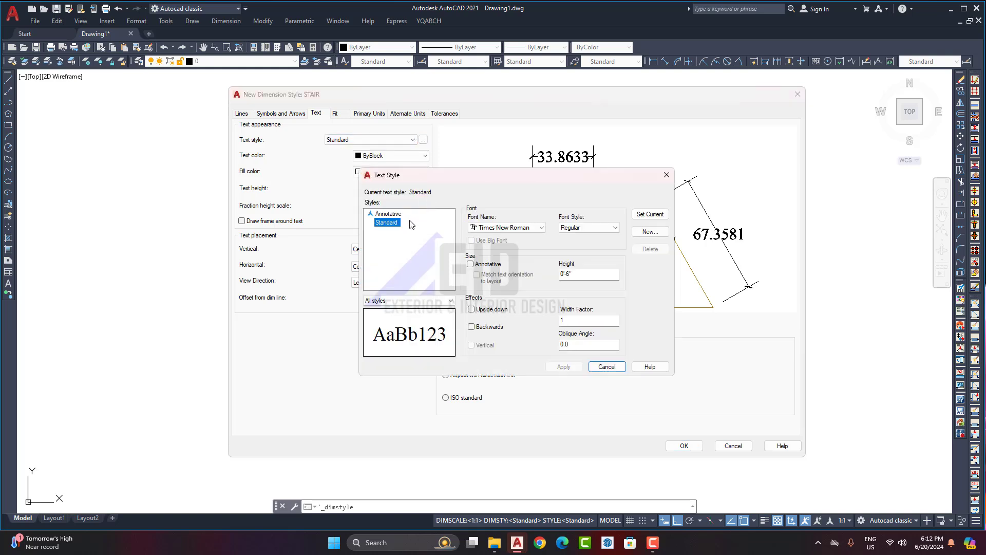
{"action": "left_click", "coordinate": [541, 228]}
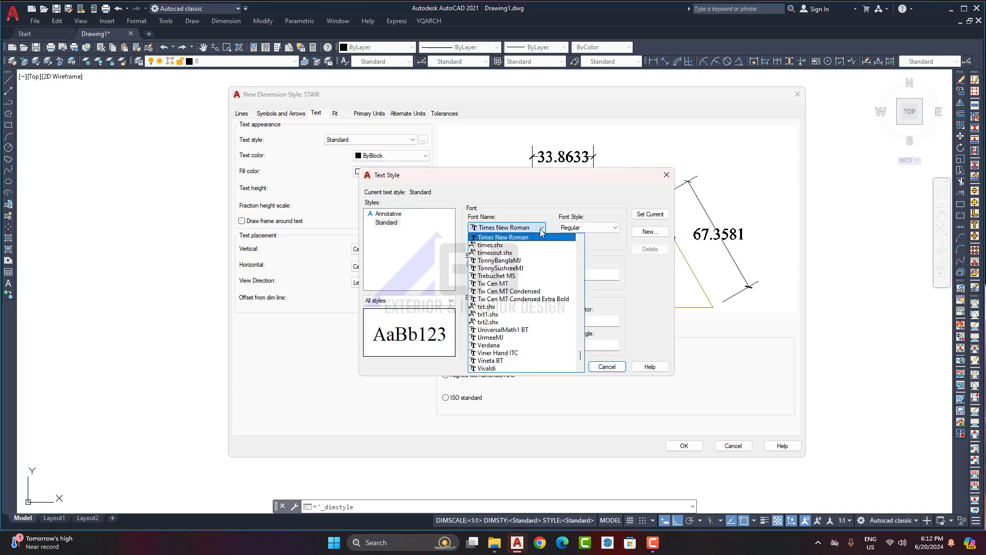
{"action": "key", "text": "a"}
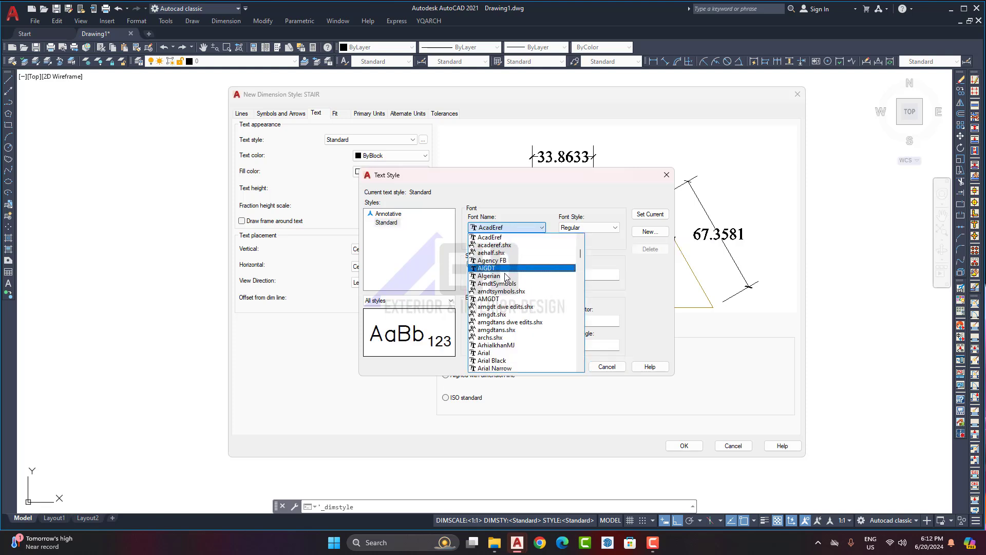
{"action": "left_click", "coordinate": [495, 353]}
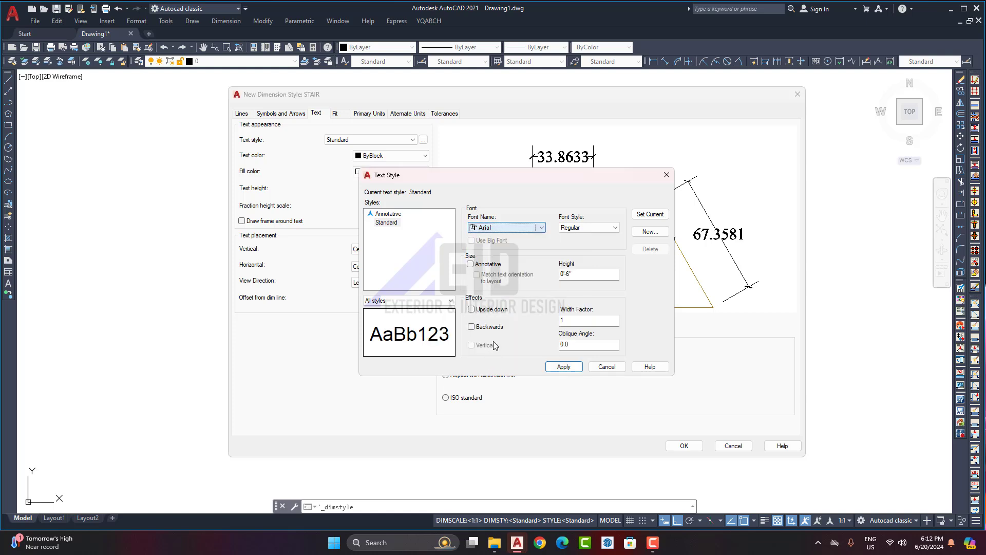
{"action": "left_click", "coordinate": [591, 227]}
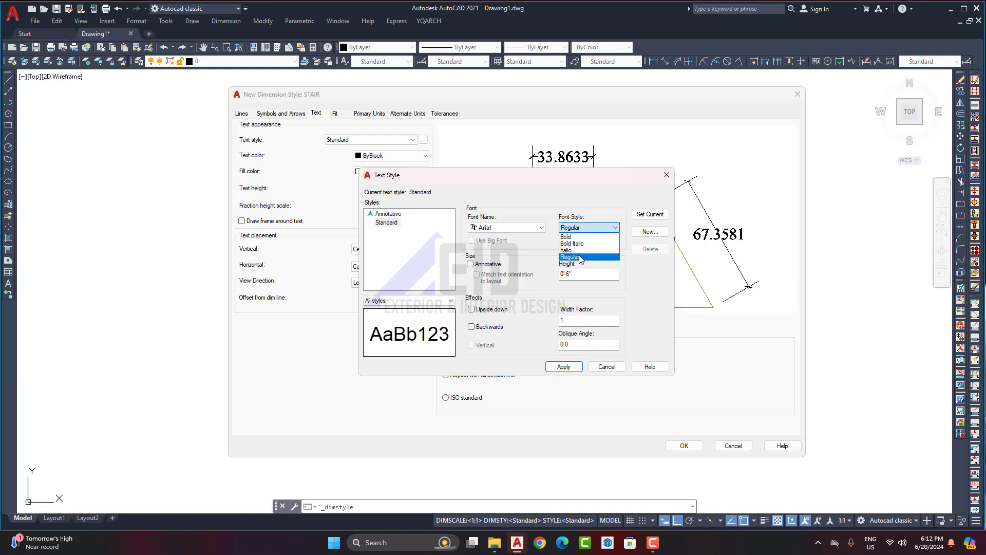
{"action": "left_click", "coordinate": [581, 257]}
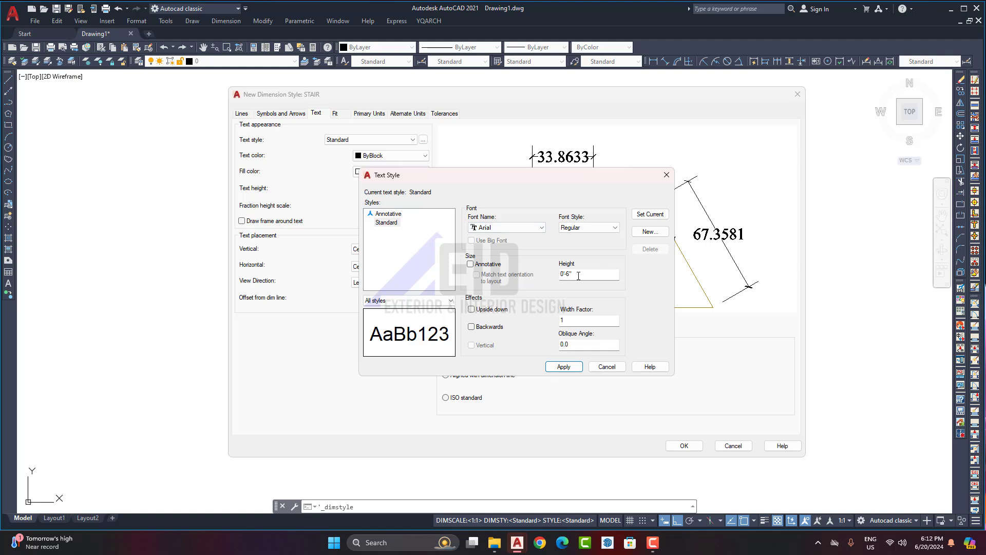
Step: Apply a 4" height to the Standard text style and make it the current text style
{"action": "left_click_drag", "start_coordinate": [576, 274], "coordinate": [563, 276]}
{"action": "type", "text": "4"}
{"action": "key", "text": "Return"}
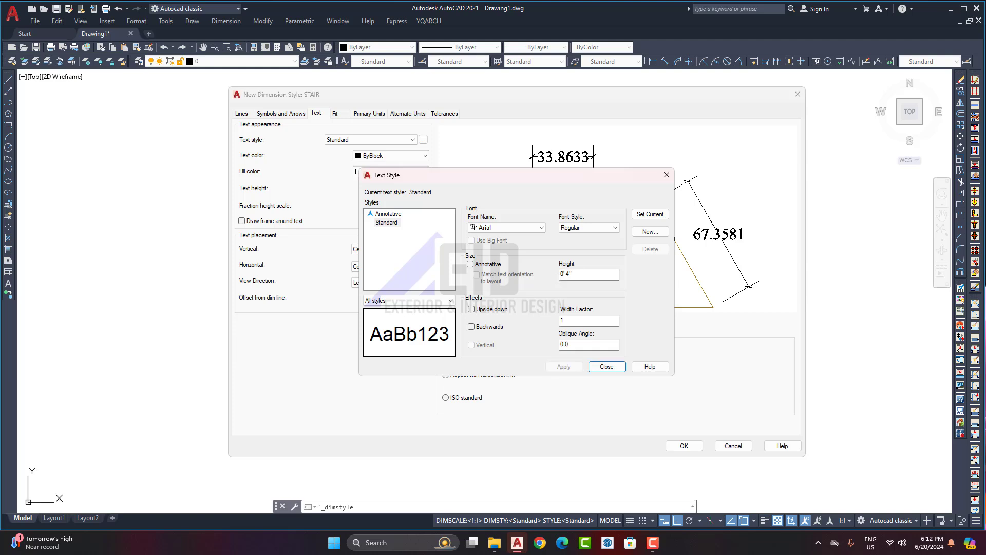
{"action": "left_click", "coordinate": [652, 212]}
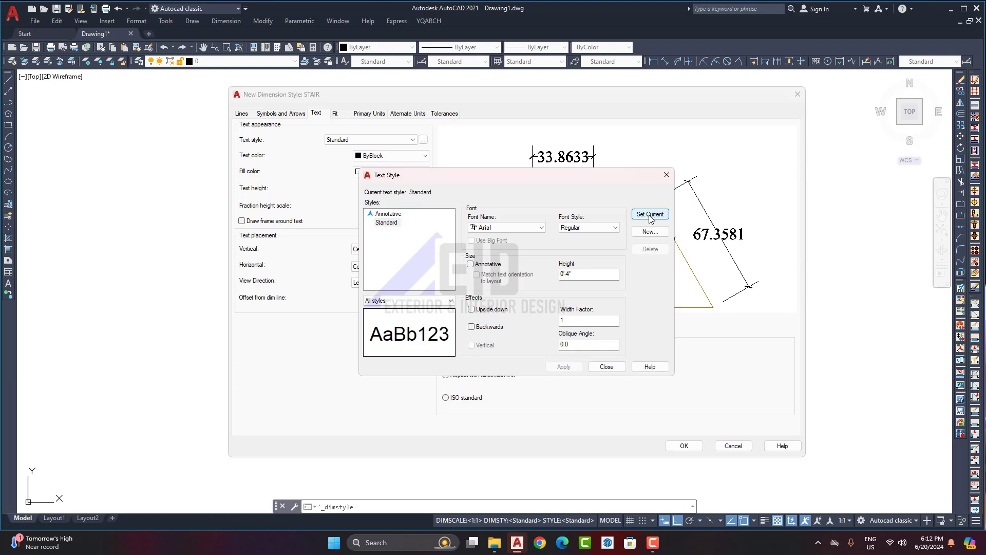
{"action": "left_click", "coordinate": [619, 362]}
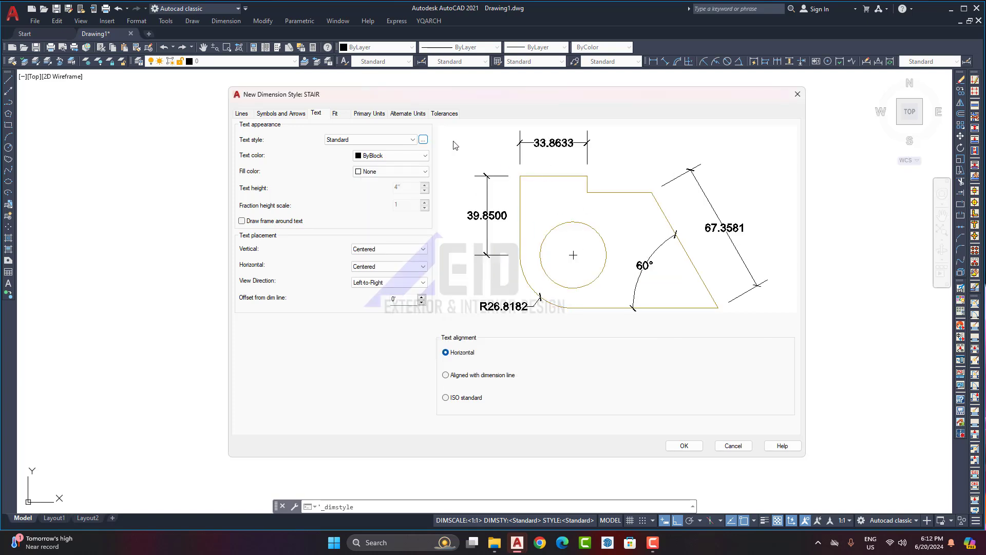
Step: Review the STAIR style's line, arrow and text settings, including the font and height of its Standard text style
{"action": "left_click", "coordinate": [277, 115]}
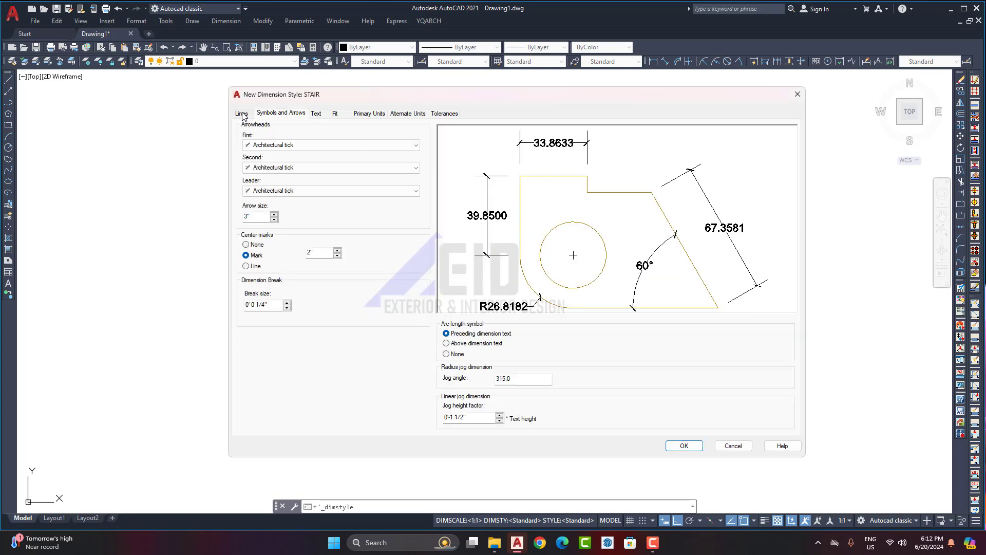
{"action": "left_click", "coordinate": [245, 114]}
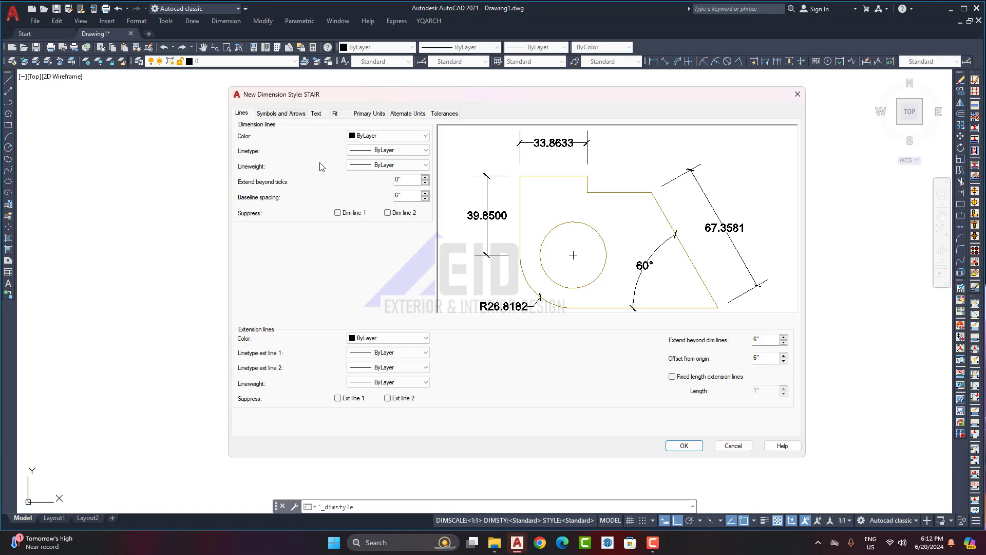
{"action": "left_click", "coordinate": [295, 115]}
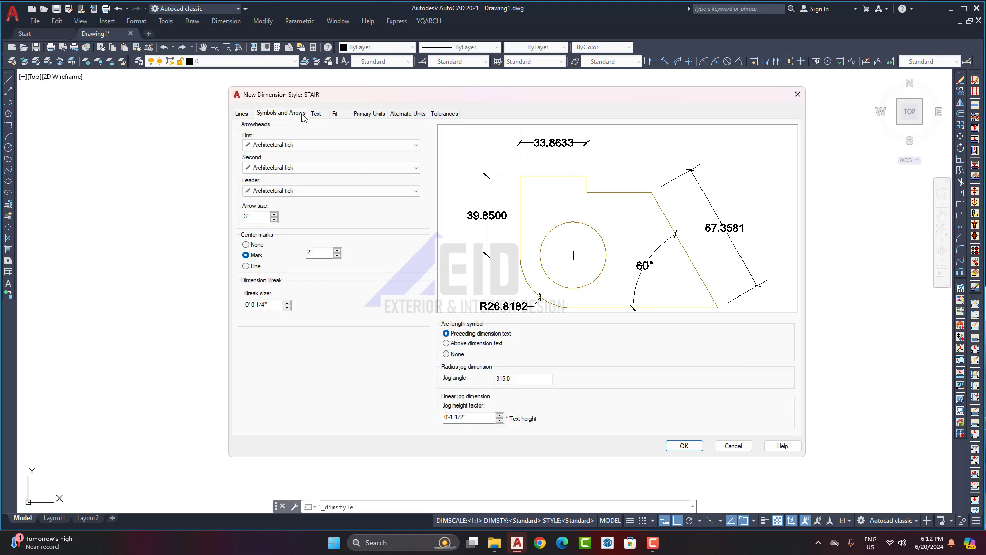
{"action": "left_click", "coordinate": [316, 114]}
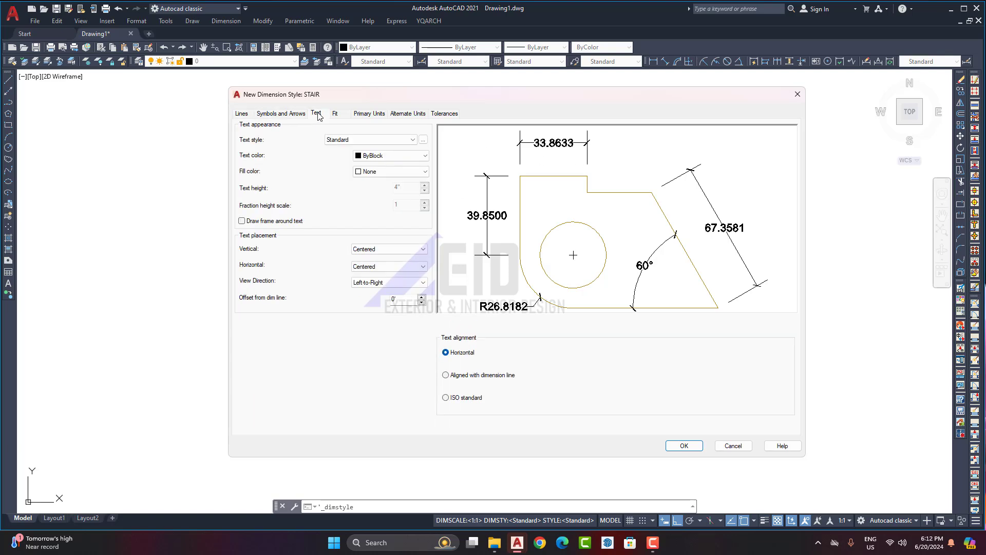
{"action": "left_click", "coordinate": [413, 141]}
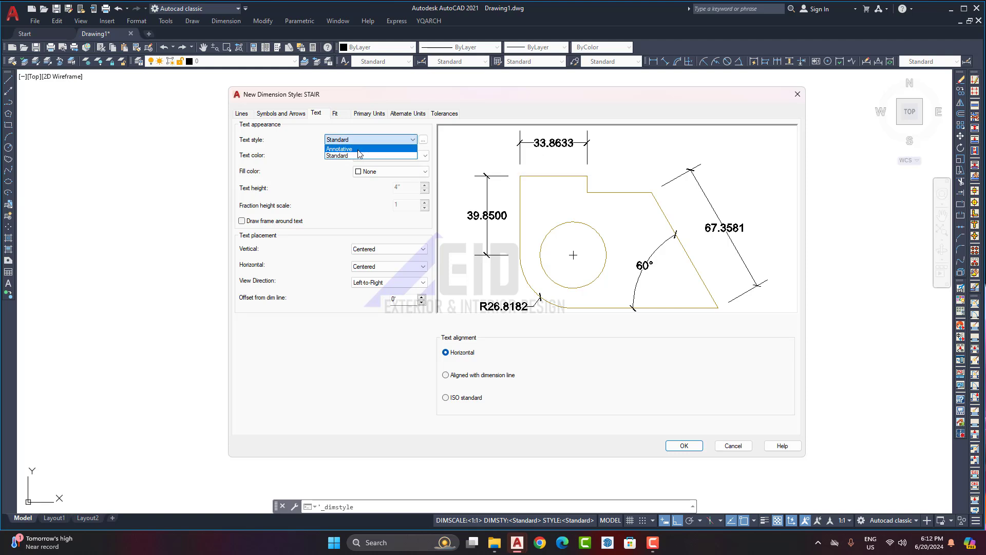
{"action": "left_click", "coordinate": [423, 140]}
{"action": "left_click", "coordinate": [422, 140]}
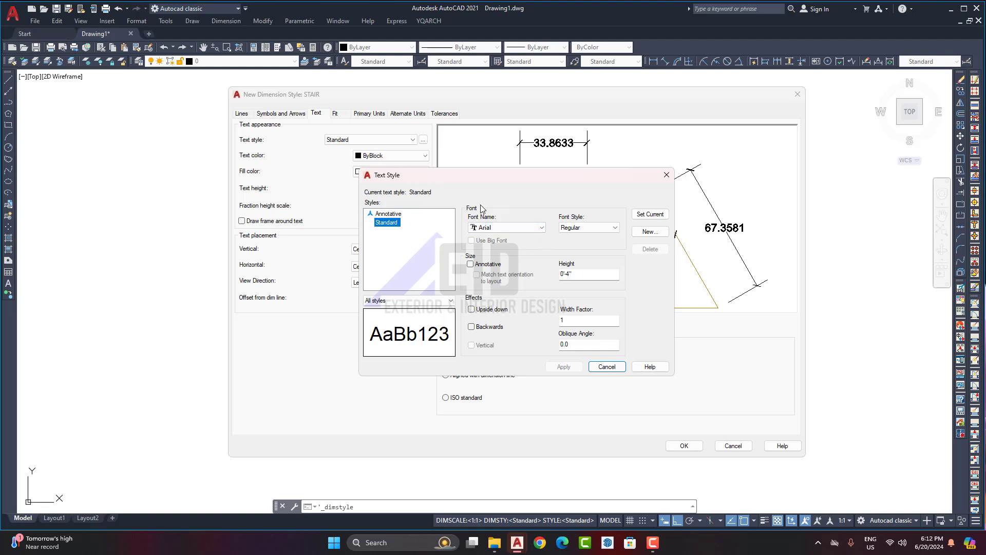
{"action": "left_click", "coordinate": [649, 214]}
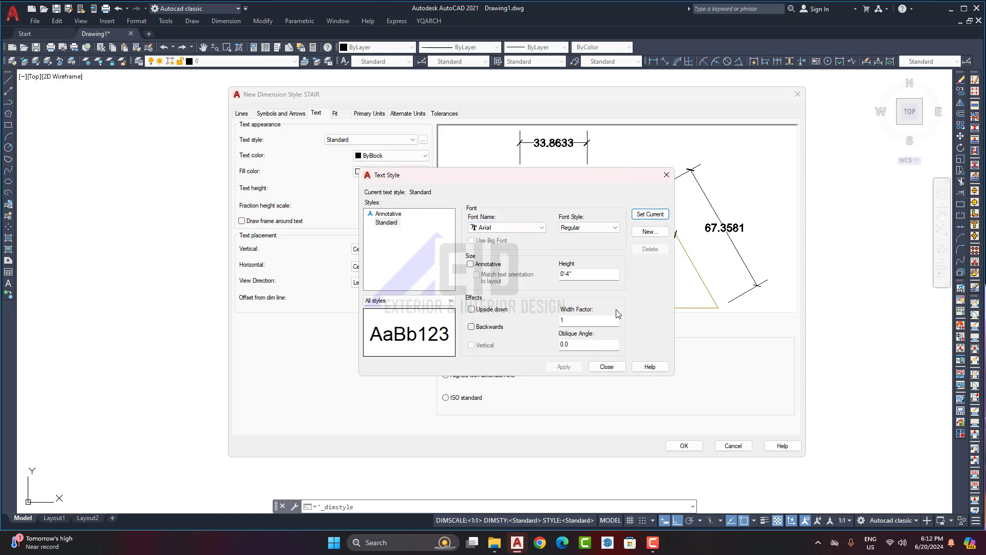
{"action": "left_click", "coordinate": [608, 366]}
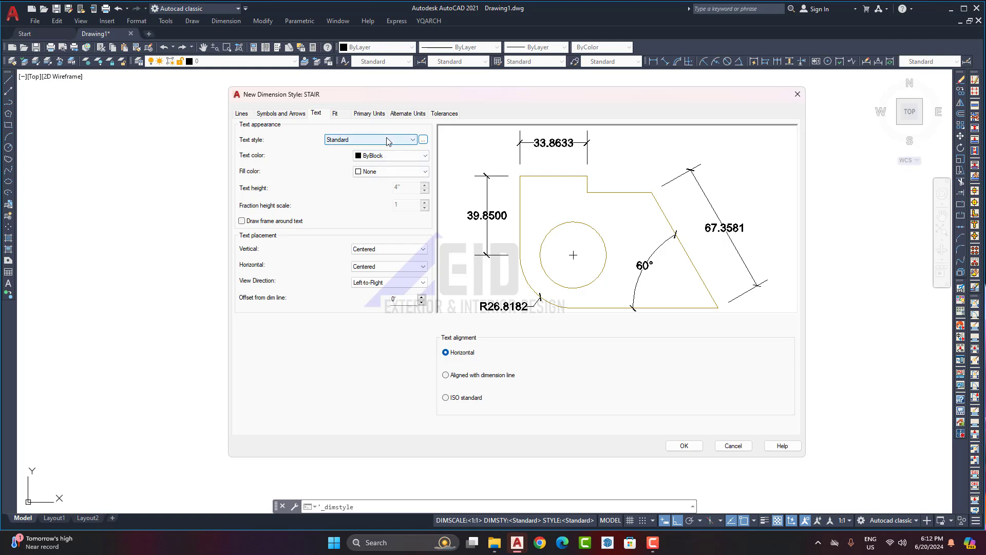
Step: Set the STAIR style's primary linear units to Architectural with a precision of 0'-0"
{"action": "left_click", "coordinate": [337, 116]}
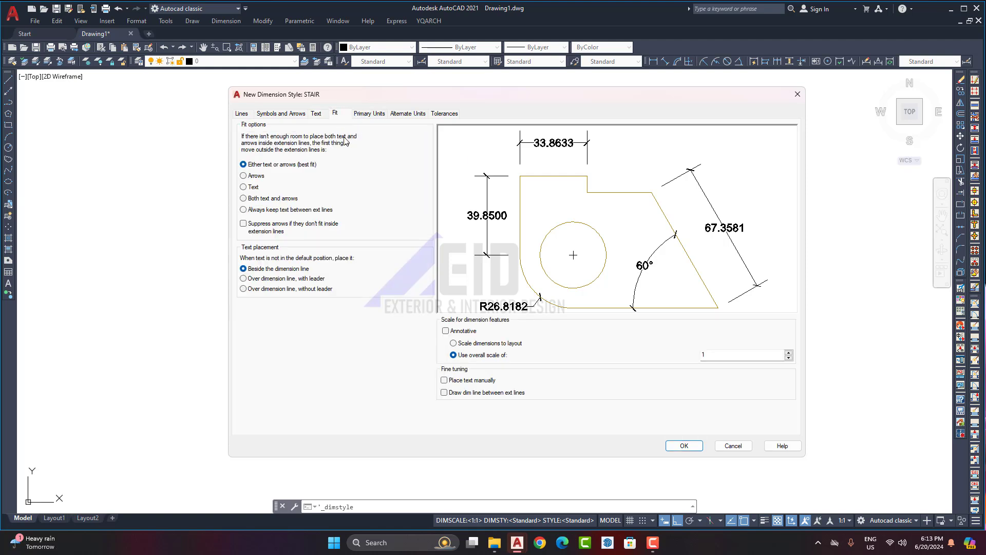
{"action": "left_click", "coordinate": [378, 115]}
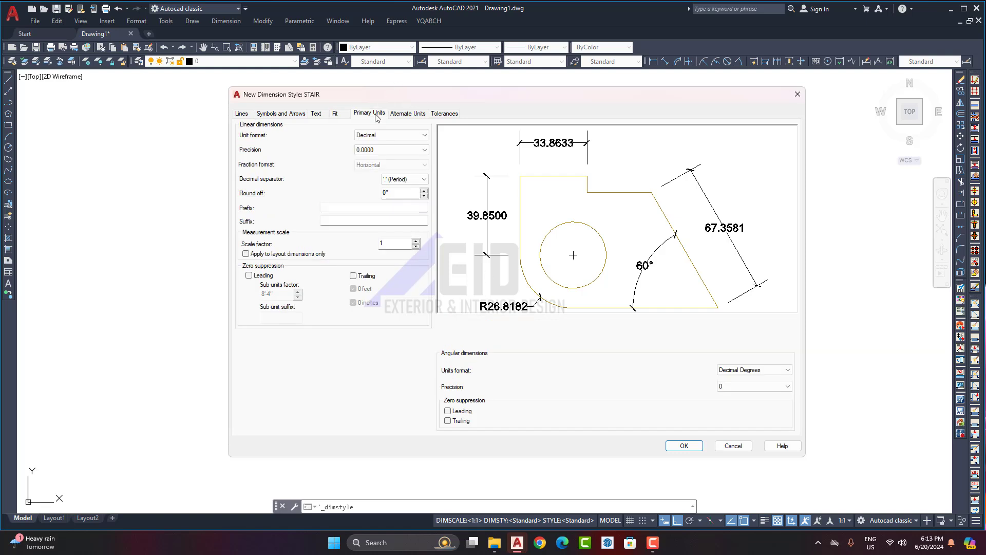
{"action": "left_click", "coordinate": [406, 138]}
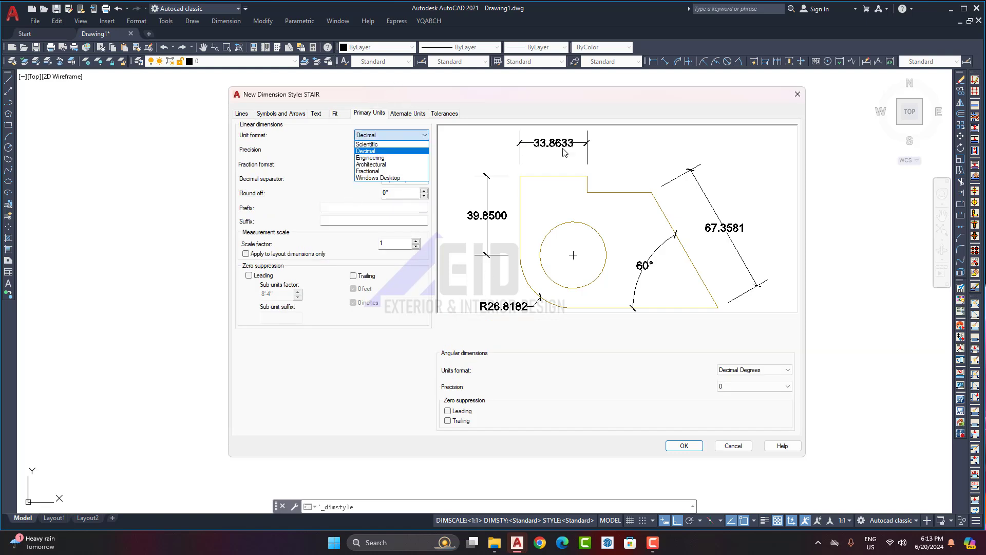
{"action": "left_click", "coordinate": [392, 165]}
{"action": "left_click", "coordinate": [397, 150]}
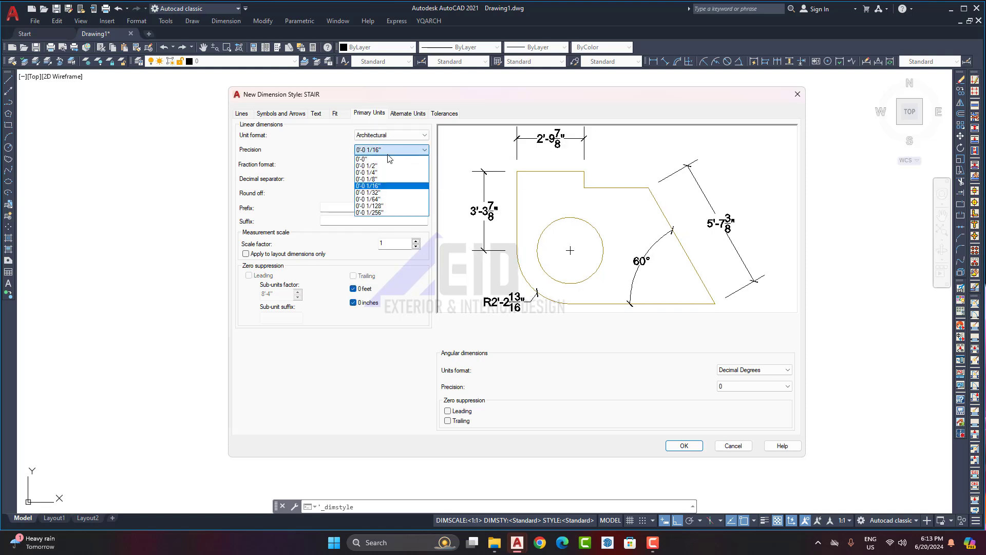
{"action": "left_click", "coordinate": [366, 160]}
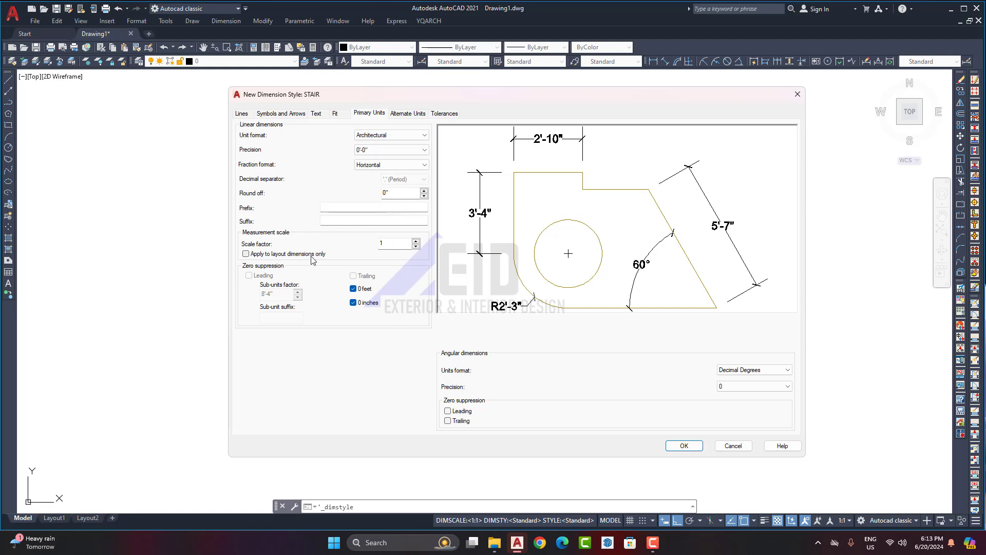
{"action": "double_click", "coordinate": [384, 244]}
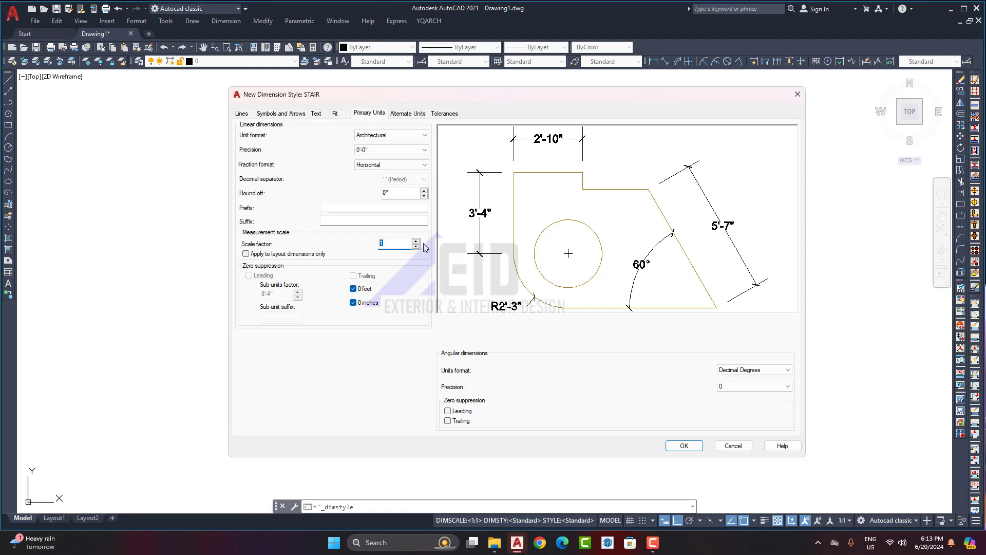
{"action": "left_click", "coordinate": [393, 247]}
{"action": "left_click", "coordinate": [319, 114]}
{"action": "left_click", "coordinate": [293, 114]}
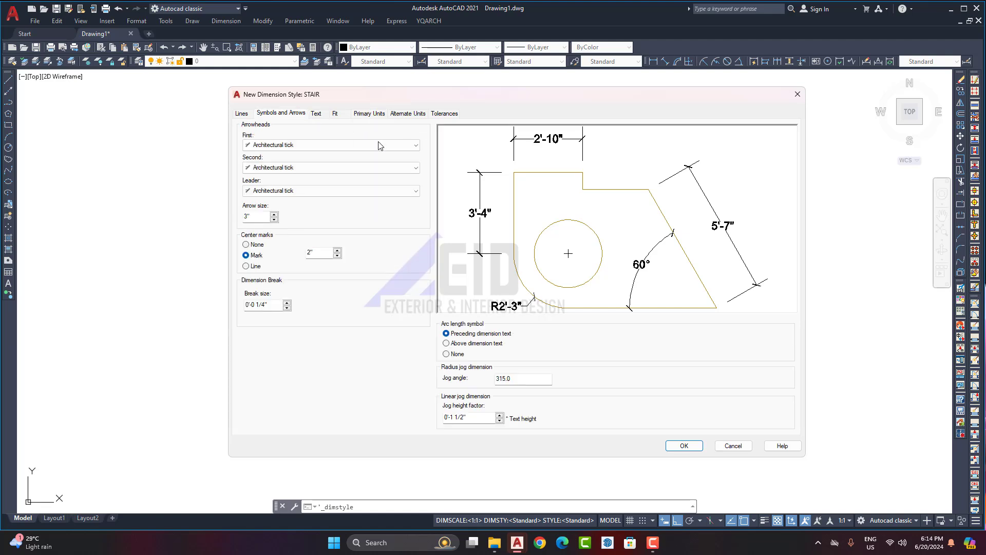
{"action": "left_click", "coordinate": [316, 114]}
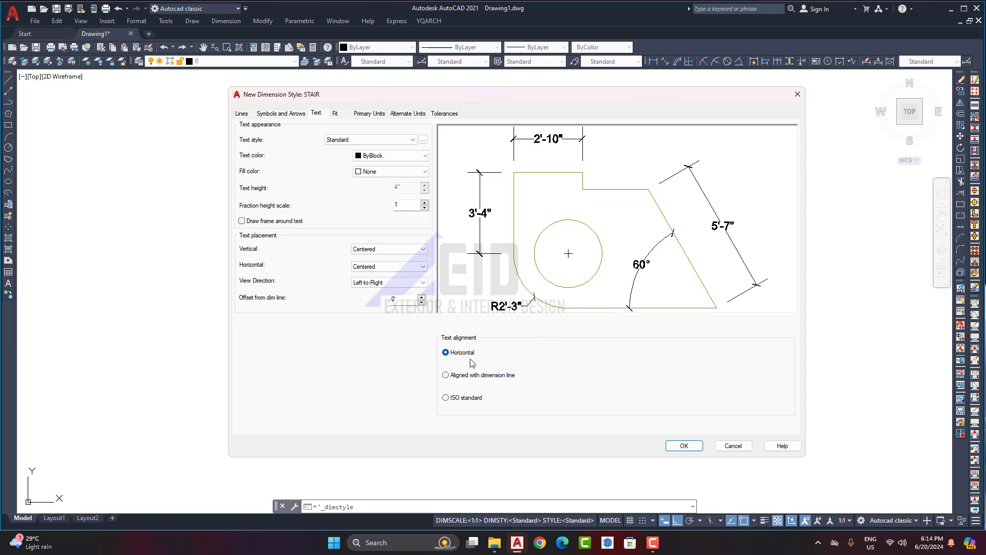
Step: Align the STAIR style's dimension text with the dimension line, save the style and make it current
{"action": "left_click", "coordinate": [446, 376]}
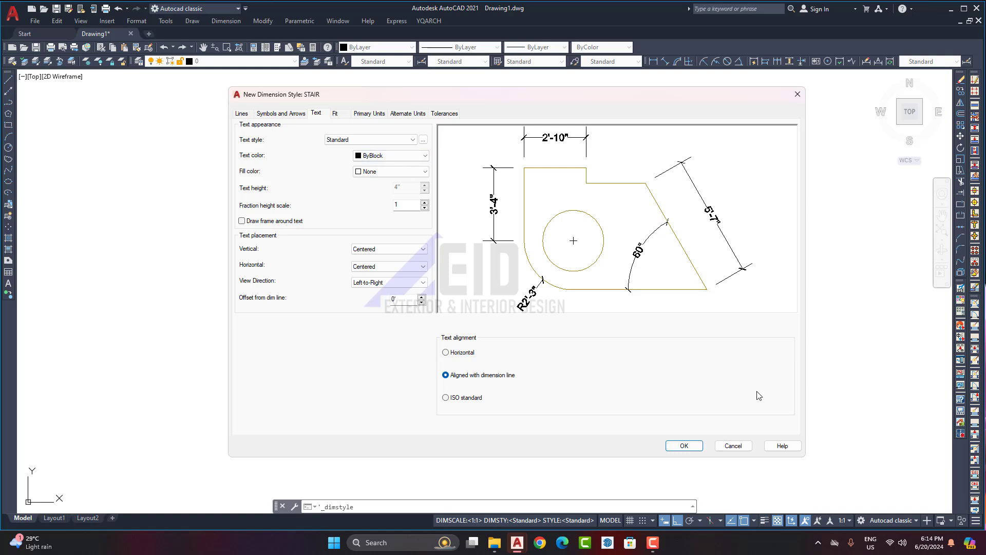
{"action": "left_click", "coordinate": [684, 445]}
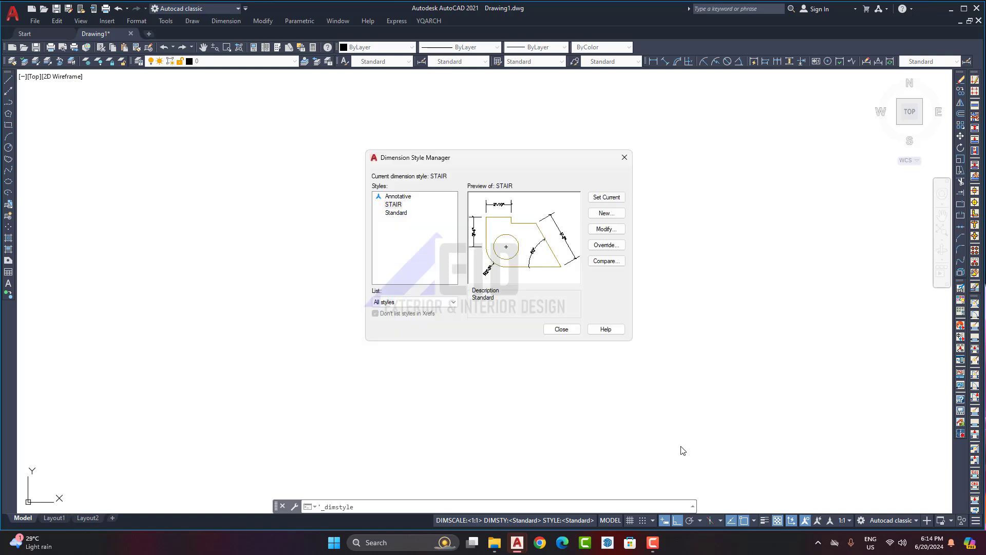
{"action": "left_click", "coordinate": [609, 200]}
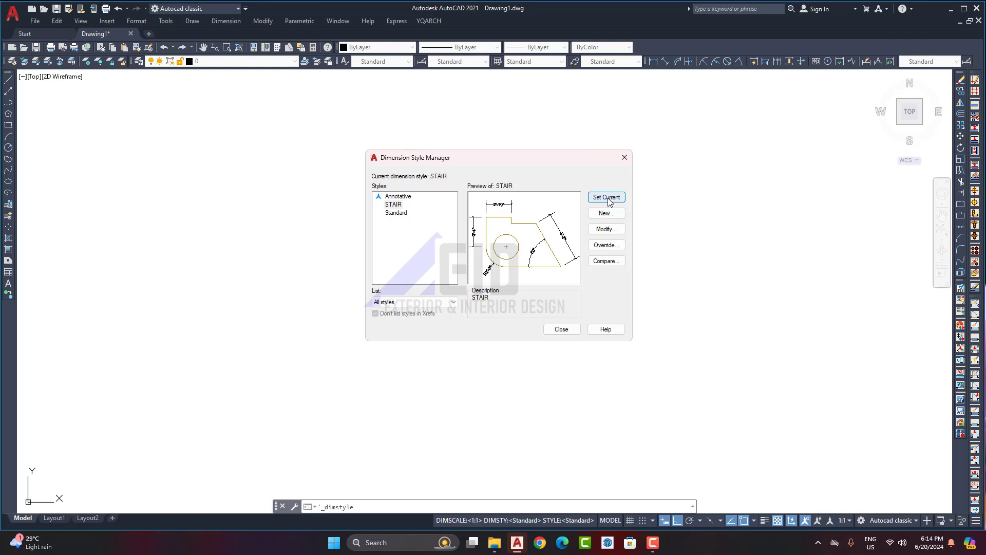
{"action": "left_click", "coordinate": [560, 330]}
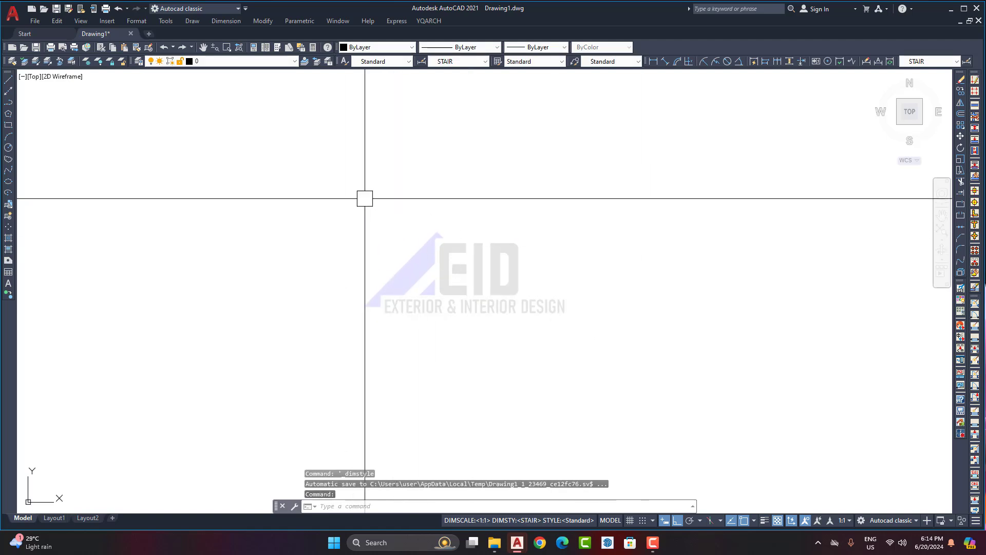
Step: Draw a horizontal line 10' long in the empty drawing area
{"action": "type", "text": "l"}
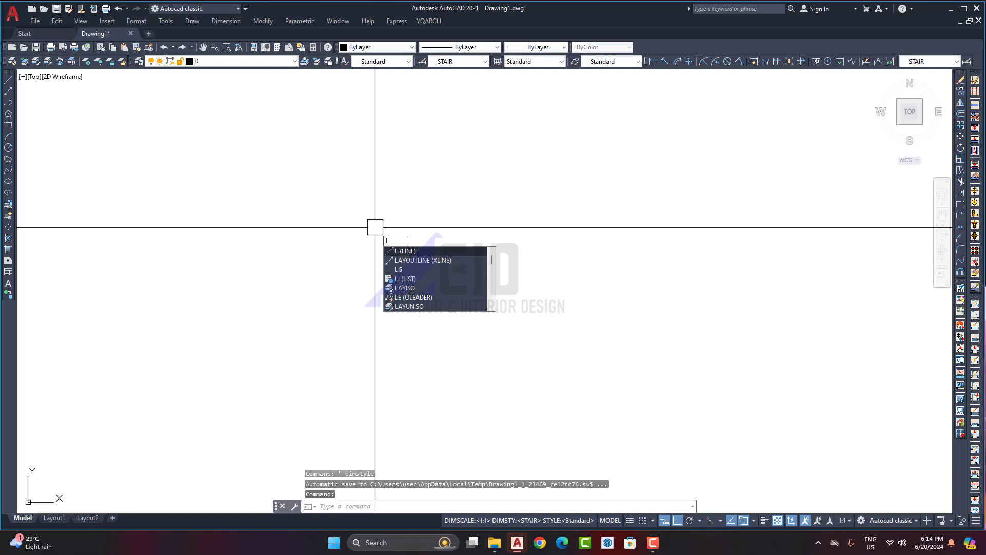
{"action": "key", "text": "Return"}
{"action": "left_click", "coordinate": [323, 227]}
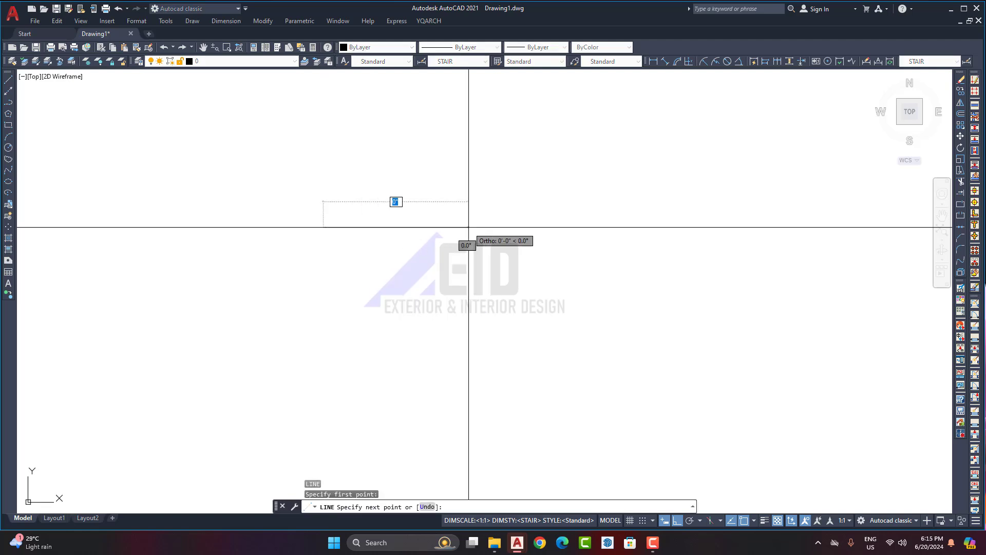
{"action": "type", "text": "10"}
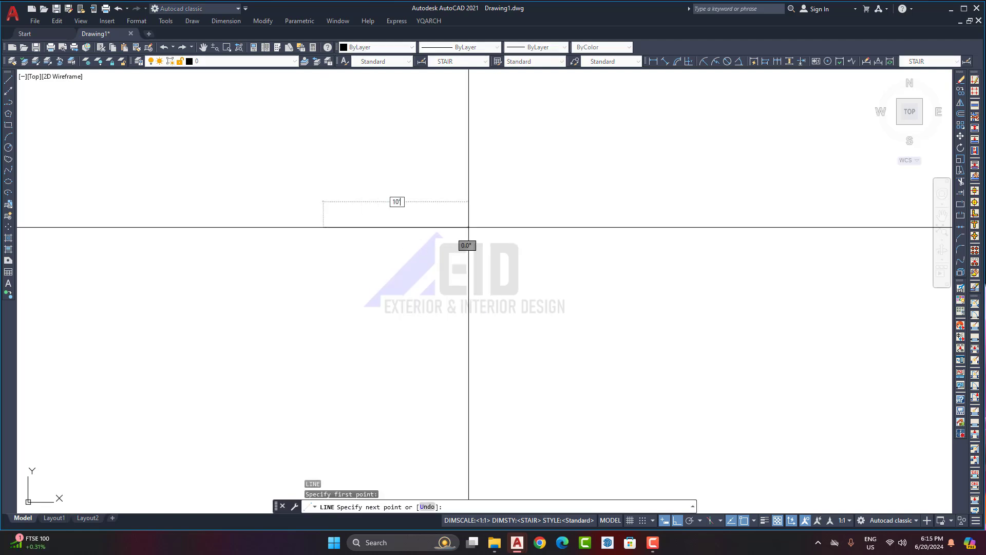
{"action": "type", "text": "'"}
{"action": "key", "text": "Return"}
{"action": "key", "text": "Return"}
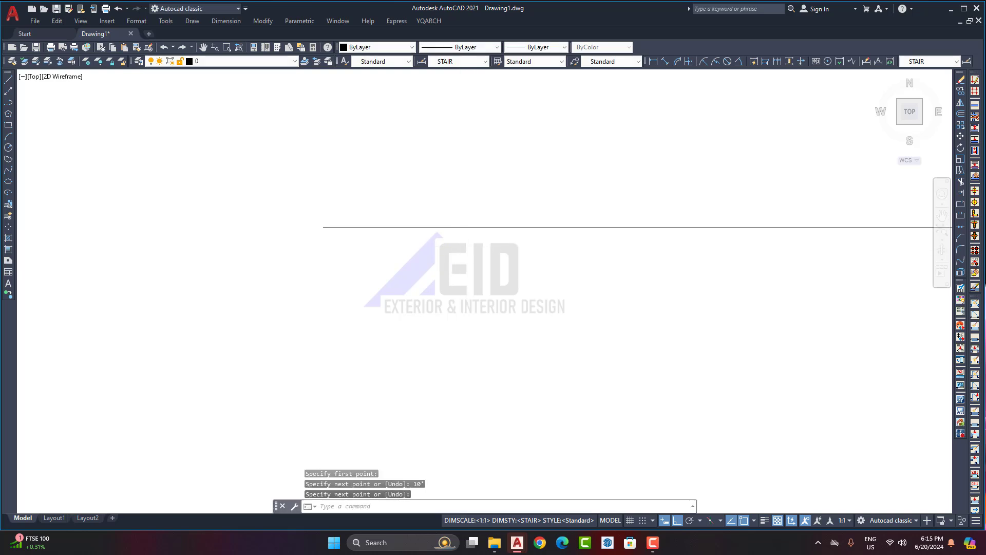
Step: Add a linear dimension between the endpoints of the 10' line, placing it above the line
{"action": "scroll", "coordinate": [671, 286], "scroll_direction": "down", "scroll_amount": 5}
{"action": "middle_click_drag", "start_coordinate": [771, 325], "coordinate": [421, 319]}
{"action": "middle_click_drag", "start_coordinate": [668, 298], "coordinate": [424, 282]}
{"action": "scroll", "coordinate": [424, 282], "scroll_direction": "down", "scroll_amount": 15}
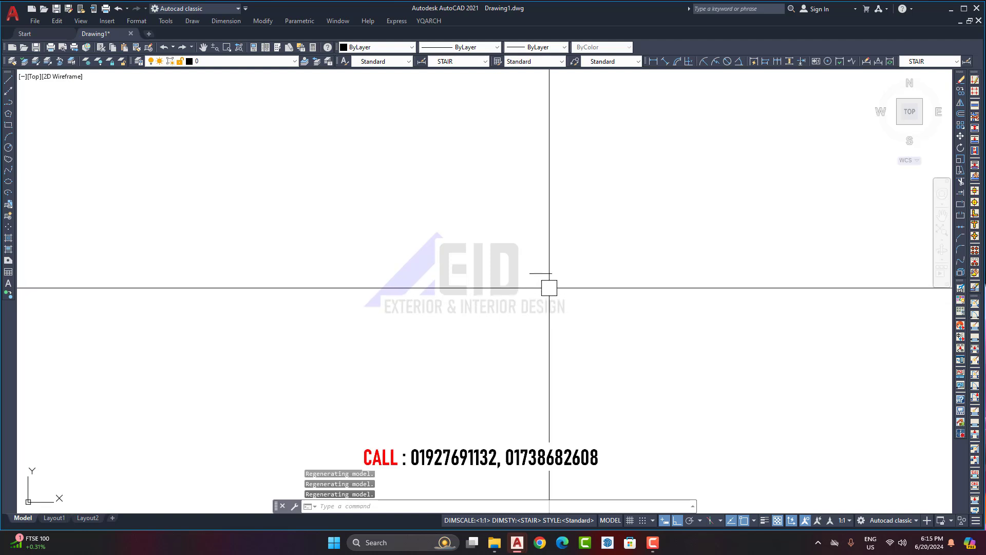
{"action": "scroll", "coordinate": [545, 272], "scroll_direction": "up", "scroll_amount": 10}
{"action": "left_click", "coordinate": [652, 61]}
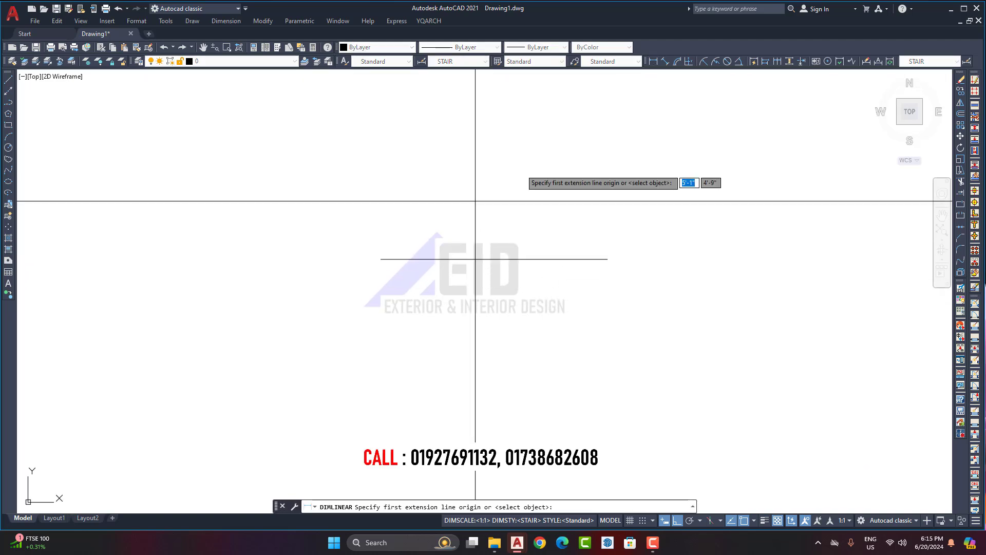
{"action": "left_click", "coordinate": [380, 258]}
{"action": "left_click", "coordinate": [607, 259]}
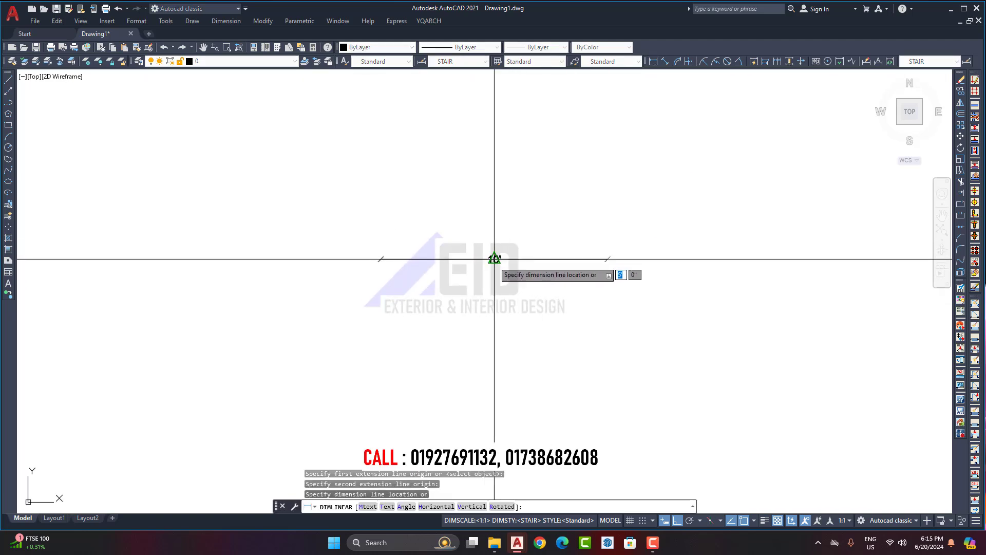
{"action": "scroll", "coordinate": [495, 259], "scroll_direction": "up", "scroll_amount": 2}
{"action": "left_click", "coordinate": [502, 217]}
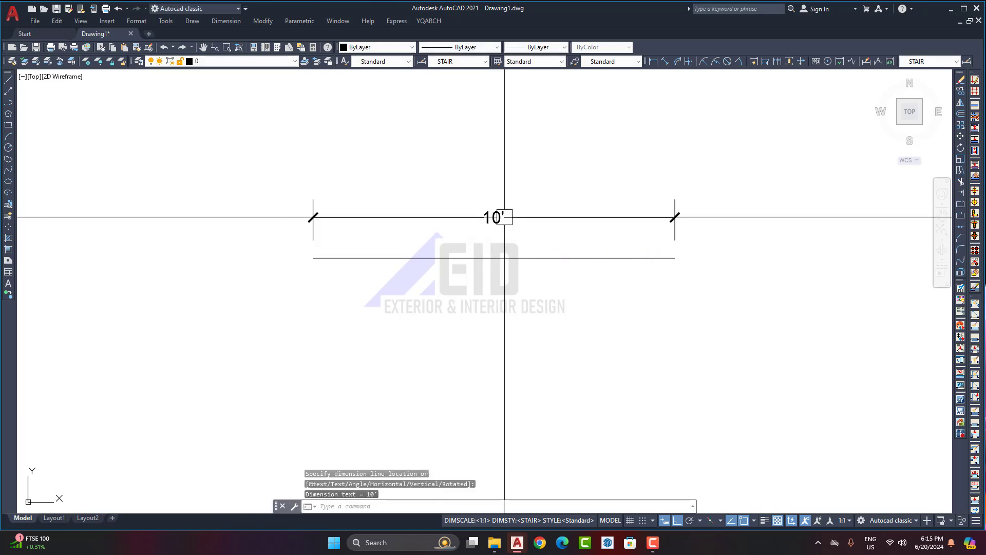
Step: Draw a second horizontal line 5' long below the dimensioned line
{"action": "scroll", "coordinate": [470, 210], "scroll_direction": "down", "scroll_amount": 2}
{"action": "scroll", "coordinate": [483, 213], "scroll_direction": "up", "scroll_amount": 4}
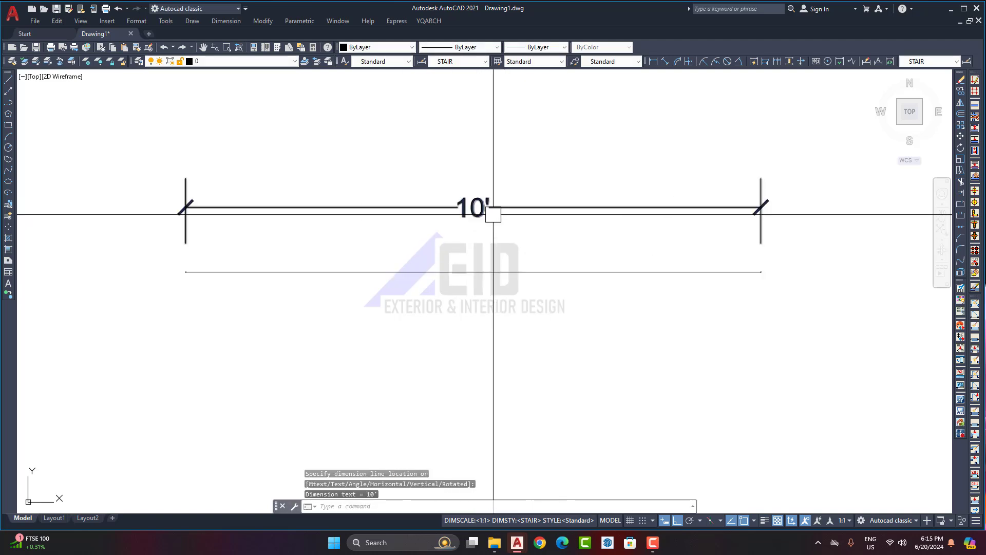
{"action": "scroll", "coordinate": [475, 216], "scroll_direction": "down", "scroll_amount": 3}
{"action": "scroll", "coordinate": [475, 216], "scroll_direction": "up", "scroll_amount": 3}
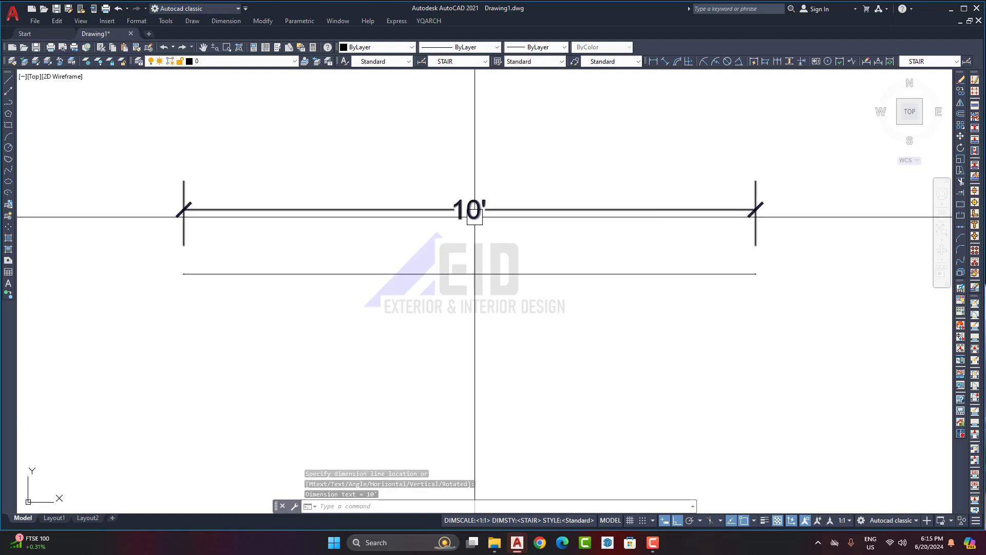
{"action": "scroll", "coordinate": [467, 216], "scroll_direction": "down", "scroll_amount": 3}
{"action": "scroll", "coordinate": [468, 217], "scroll_direction": "up", "scroll_amount": 3}
{"action": "middle_click_drag", "start_coordinate": [440, 298], "coordinate": [433, 193]}
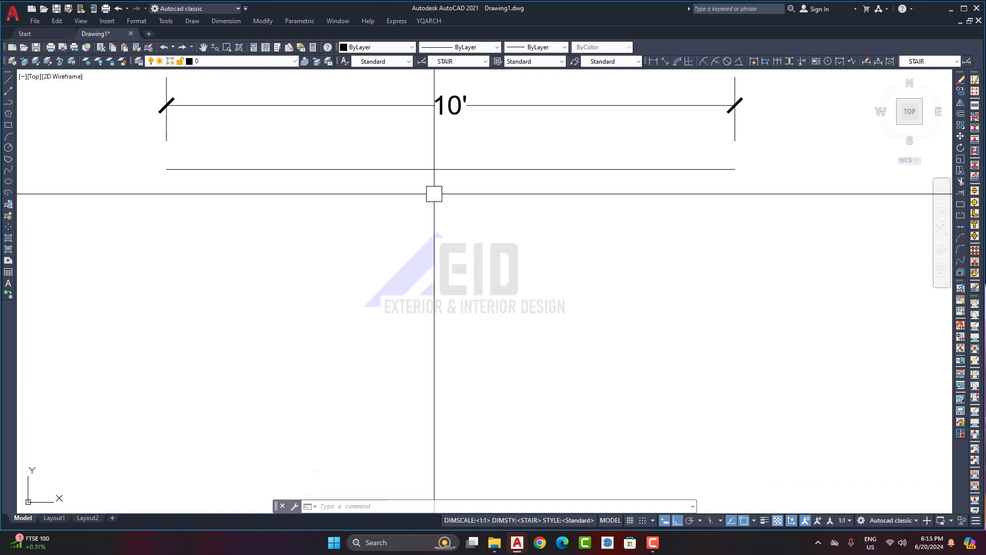
{"action": "type", "text": "l"}
{"action": "key", "text": "Return"}
{"action": "left_click", "coordinate": [293, 246]}
{"action": "type", "text": "5"}
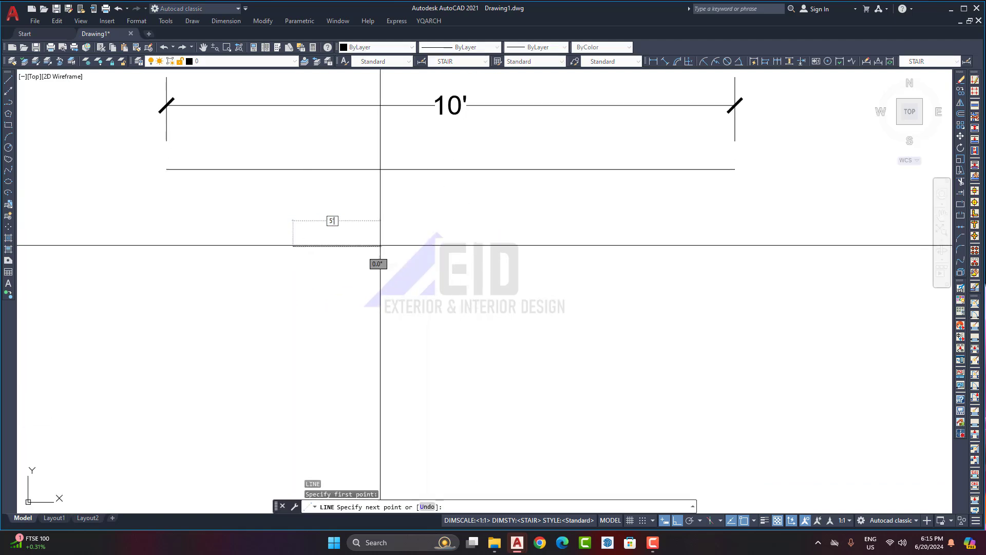
{"action": "key", "text": "Return"}
{"action": "key", "text": "Return"}
Step: Add a linear dimension to the 5' line, placing it just above the line
{"action": "scroll", "coordinate": [478, 272], "scroll_direction": "down", "scroll_amount": 2}
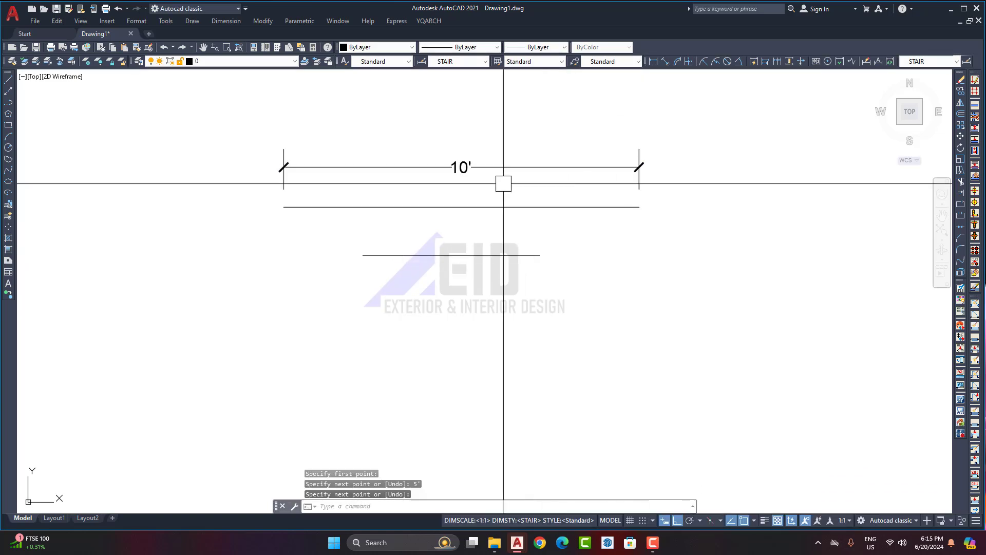
{"action": "left_click", "coordinate": [653, 62]}
{"action": "left_click", "coordinate": [362, 255]}
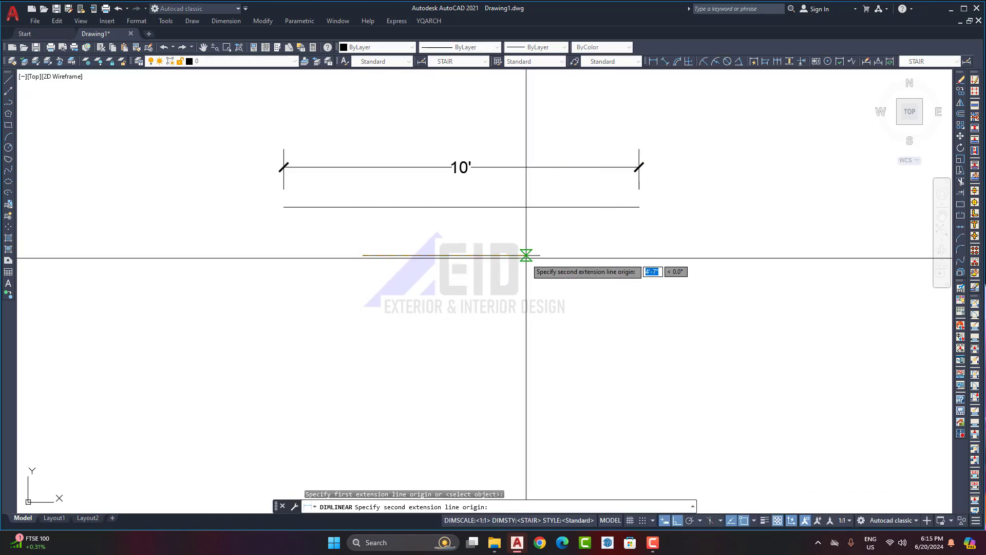
{"action": "left_click", "coordinate": [526, 255]}
{"action": "left_click", "coordinate": [528, 220]}
{"action": "scroll", "coordinate": [465, 251], "scroll_direction": "down", "scroll_amount": 2}
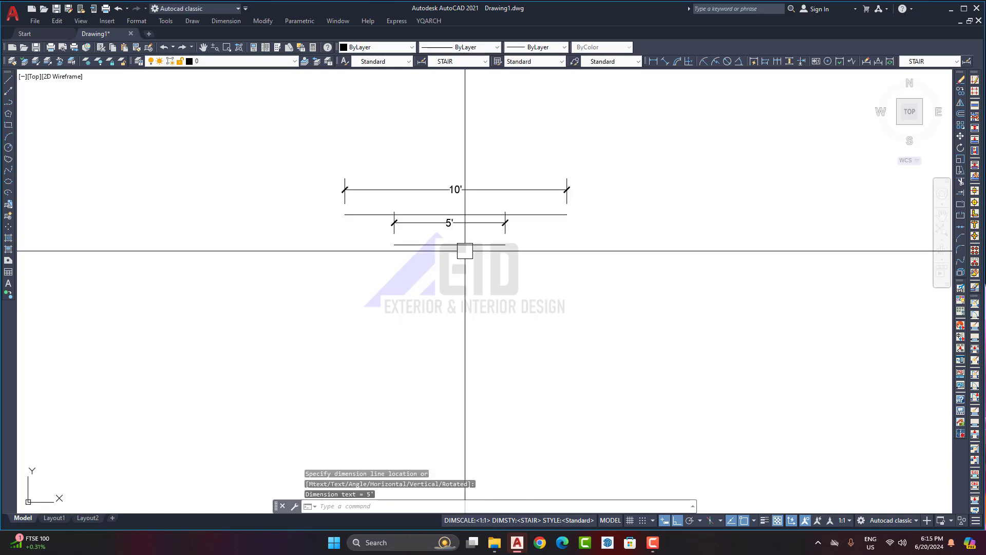
Step: Turn Ortho off and draw a sloping line about 5'-3" long below and beyond the 5' line
{"action": "middle_click_drag", "start_coordinate": [505, 271], "coordinate": [465, 266]}
{"action": "type", "text": "l"}
{"action": "key", "text": "Return"}
{"action": "left_click", "coordinate": [511, 251]}
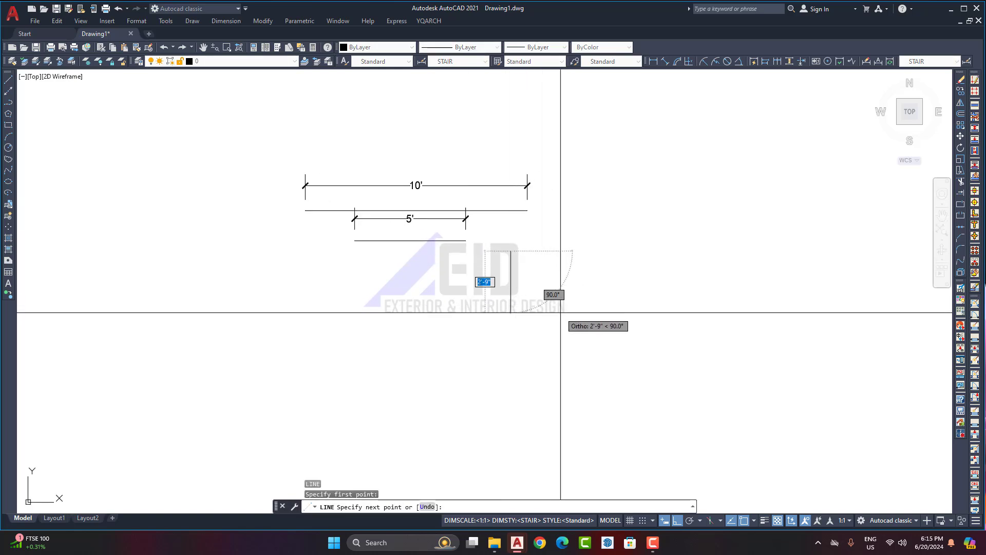
{"action": "key", "text": "F8"}
{"action": "left_click", "coordinate": [591, 335]}
{"action": "key", "text": "Return"}
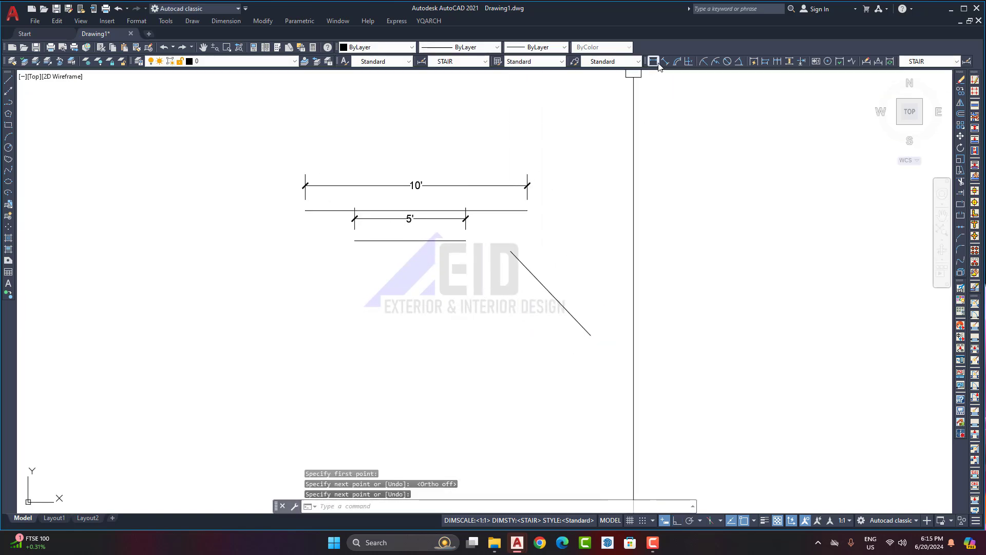
Step: Add an aligned dimension between the sloping line's endpoints, placing it parallel on the upper side
{"action": "left_click", "coordinate": [664, 61]}
{"action": "left_click", "coordinate": [510, 251]}
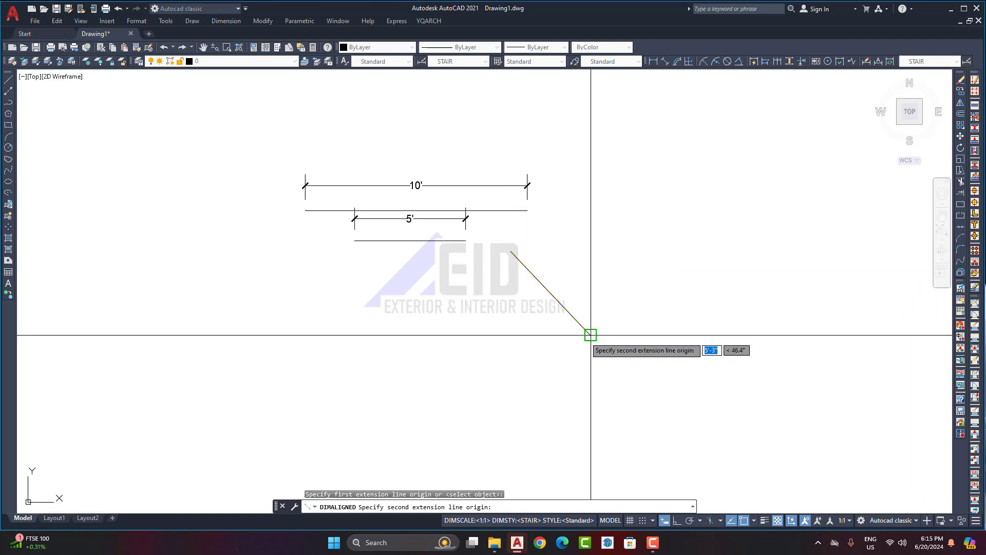
{"action": "left_click", "coordinate": [590, 334]}
{"action": "left_click", "coordinate": [601, 303]}
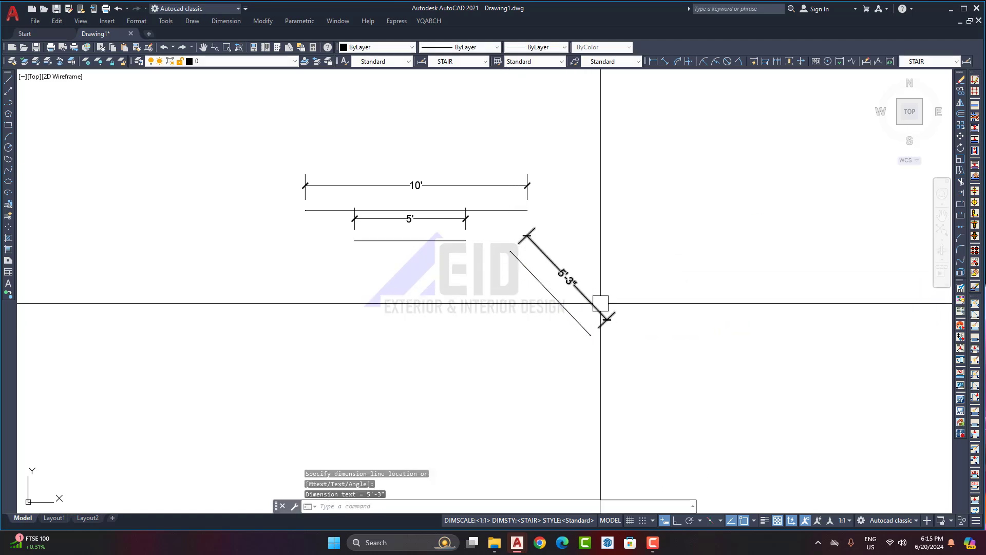
{"action": "scroll", "coordinate": [600, 303], "scroll_direction": "up", "scroll_amount": 4}
{"action": "scroll", "coordinate": [533, 275], "scroll_direction": "down", "scroll_amount": 2}
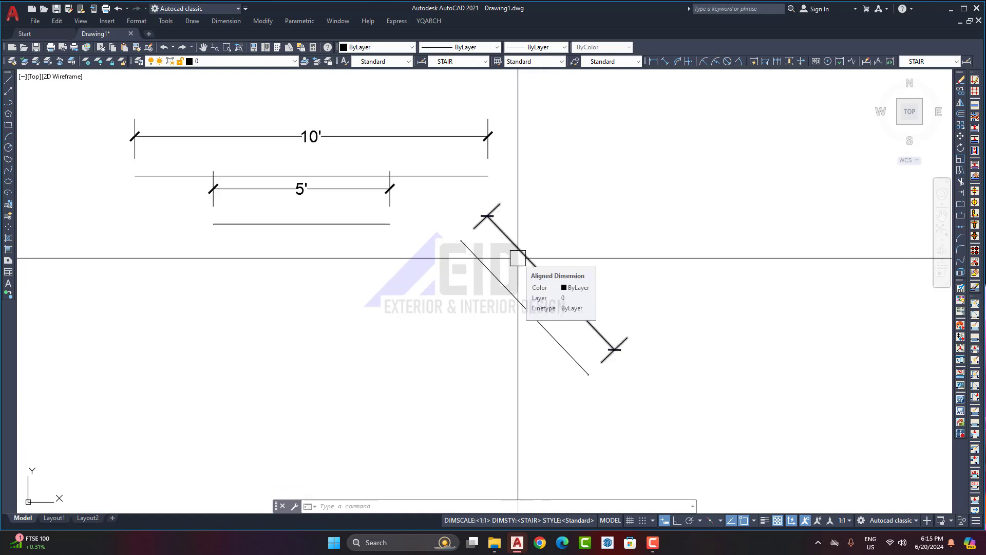
Step: Delete all three test lines together with their dimensions
{"action": "scroll", "coordinate": [518, 258], "scroll_direction": "down", "scroll_amount": 4}
{"action": "left_click", "coordinate": [346, 174]}
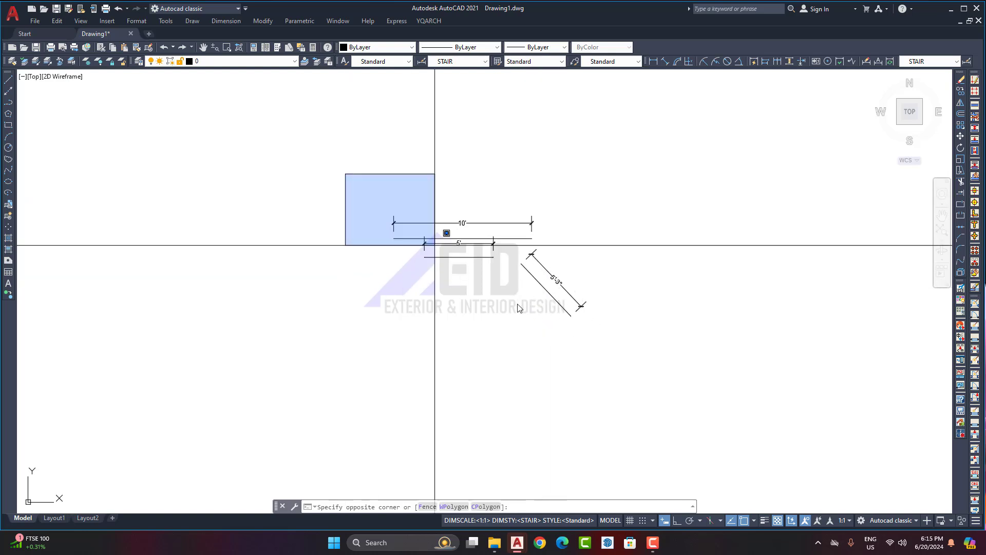
{"action": "left_click", "coordinate": [659, 363]}
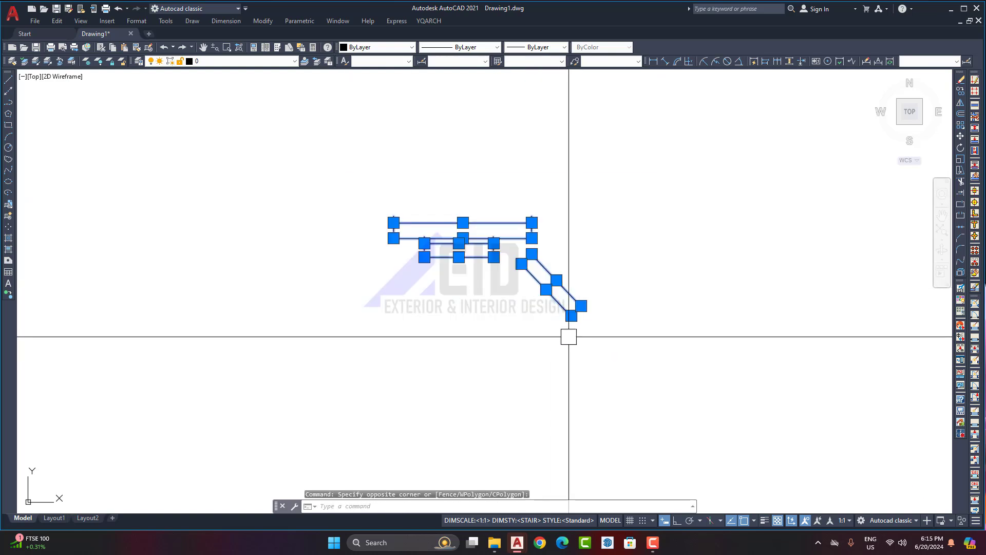
{"action": "key", "text": "Delete"}
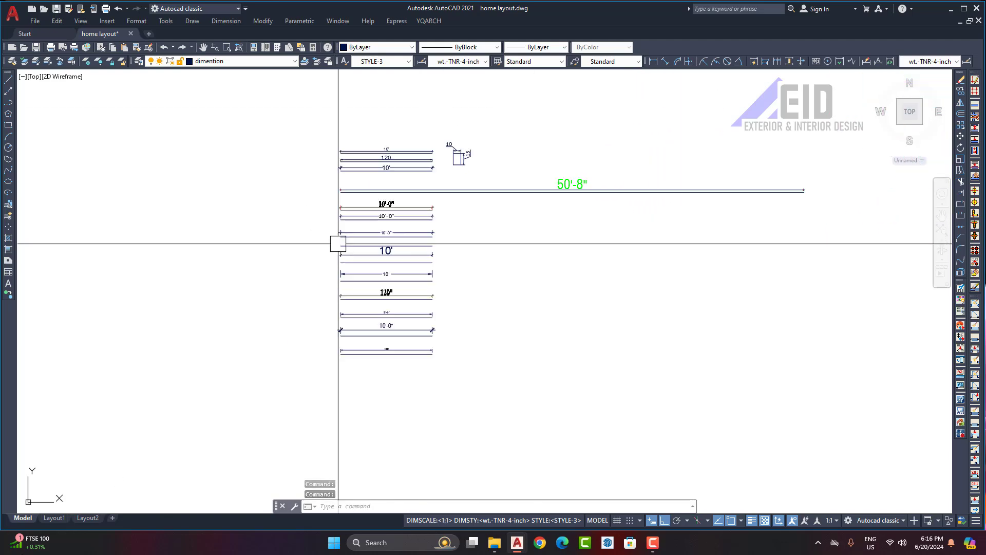
Step: Examine the sample dimension lines and the dimensions of the typical footing section in the home layout drawing
{"action": "scroll", "coordinate": [497, 165], "scroll_direction": "down", "scroll_amount": 3}
{"action": "scroll", "coordinate": [365, 222], "scroll_direction": "up", "scroll_amount": 6}
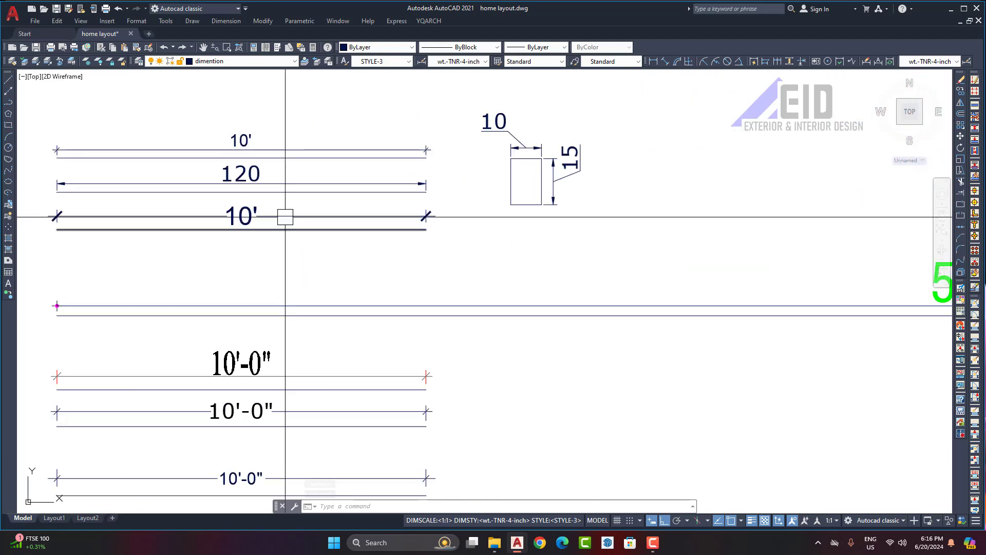
{"action": "scroll", "coordinate": [331, 190], "scroll_direction": "down", "scroll_amount": 6}
{"action": "middle_click_drag", "start_coordinate": [599, 191], "coordinate": [419, 269]}
{"action": "scroll", "coordinate": [736, 132], "scroll_direction": "up", "scroll_amount": 5}
{"action": "scroll", "coordinate": [629, 251], "scroll_direction": "down", "scroll_amount": 3}
{"action": "mouse_move", "coordinate": [704, 126]}
{"action": "middle_mouse_down"}
{"action": "mouse_move", "coordinate": [632, 261]}
{"action": "mouse_move", "coordinate": [601, 290]}
{"action": "middle_mouse_up"}
{"action": "scroll", "coordinate": [497, 204], "scroll_direction": "up", "scroll_amount": 7}
{"action": "middle_click_drag", "start_coordinate": [493, 299], "coordinate": [406, 195]}
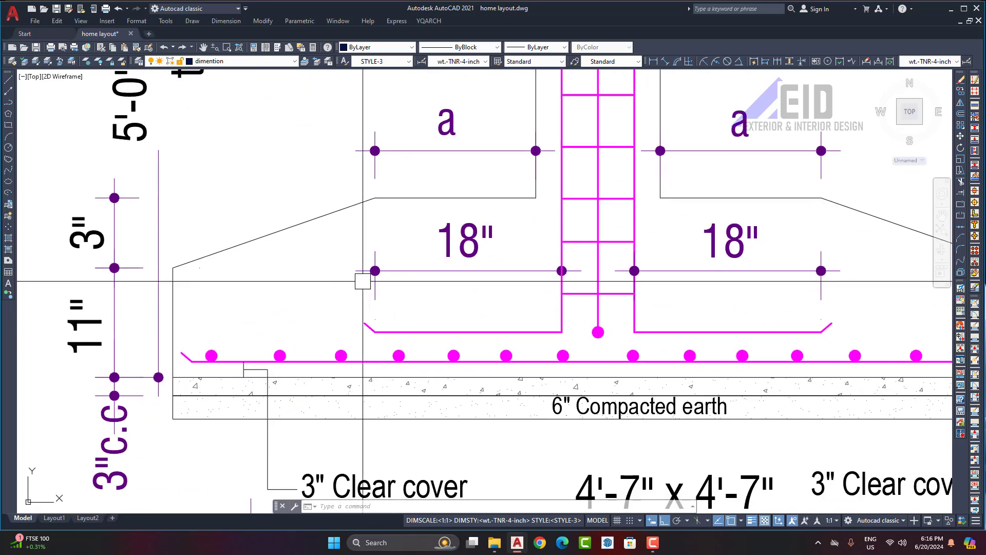
{"action": "scroll", "coordinate": [450, 270], "scroll_direction": "down", "scroll_amount": 4}
{"action": "scroll", "coordinate": [445, 262], "scroll_direction": "up", "scroll_amount": 4}
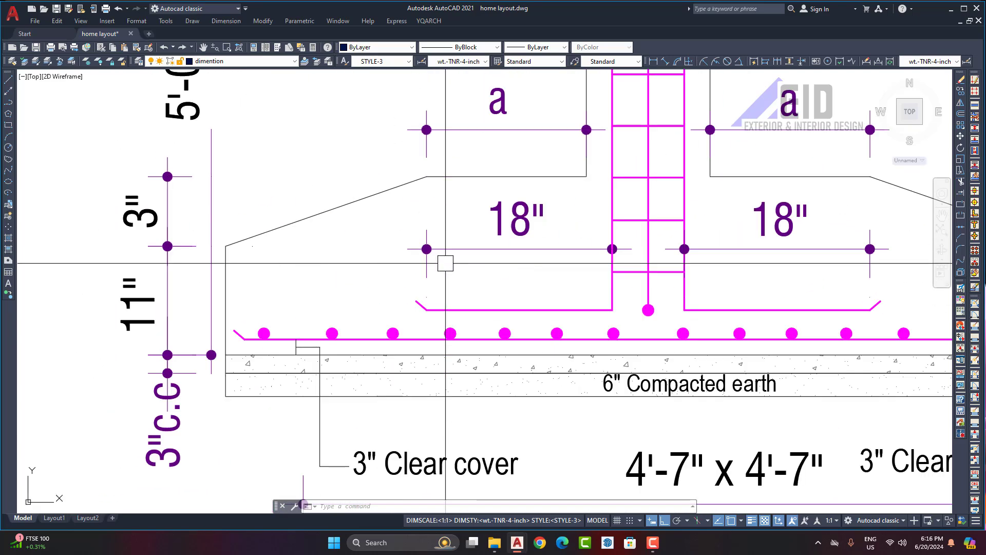
{"action": "scroll", "coordinate": [445, 263], "scroll_direction": "up", "scroll_amount": 2}
{"action": "scroll", "coordinate": [403, 235], "scroll_direction": "down", "scroll_amount": 4}
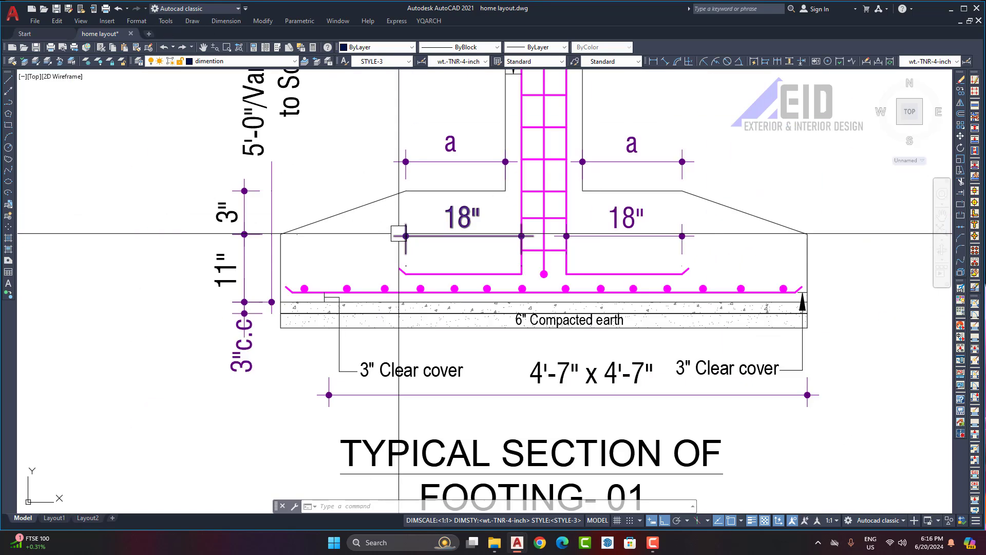
Step: Examine the arrowheads and text placement of the dimensions between the grid bubbles above the grade beam plan
{"action": "scroll", "coordinate": [398, 234], "scroll_direction": "down", "scroll_amount": 8}
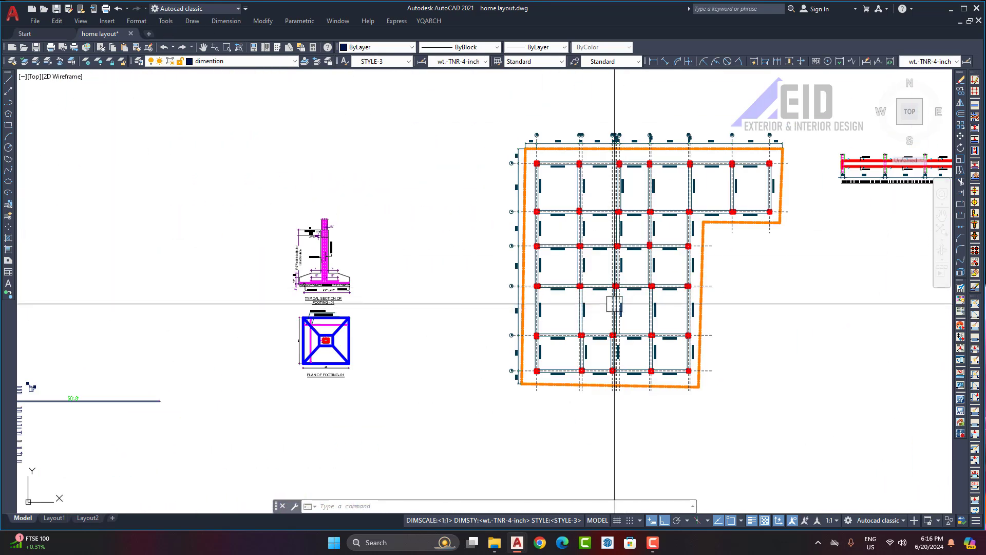
{"action": "scroll", "coordinate": [587, 174], "scroll_direction": "up", "scroll_amount": 10}
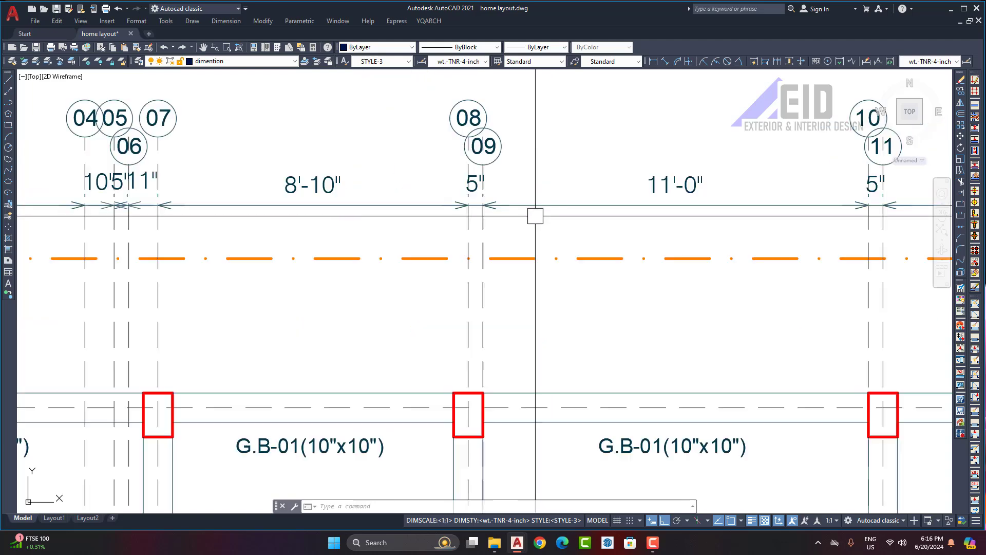
{"action": "scroll", "coordinate": [535, 216], "scroll_direction": "down", "scroll_amount": 1}
{"action": "scroll", "coordinate": [570, 223], "scroll_direction": "up", "scroll_amount": 4}
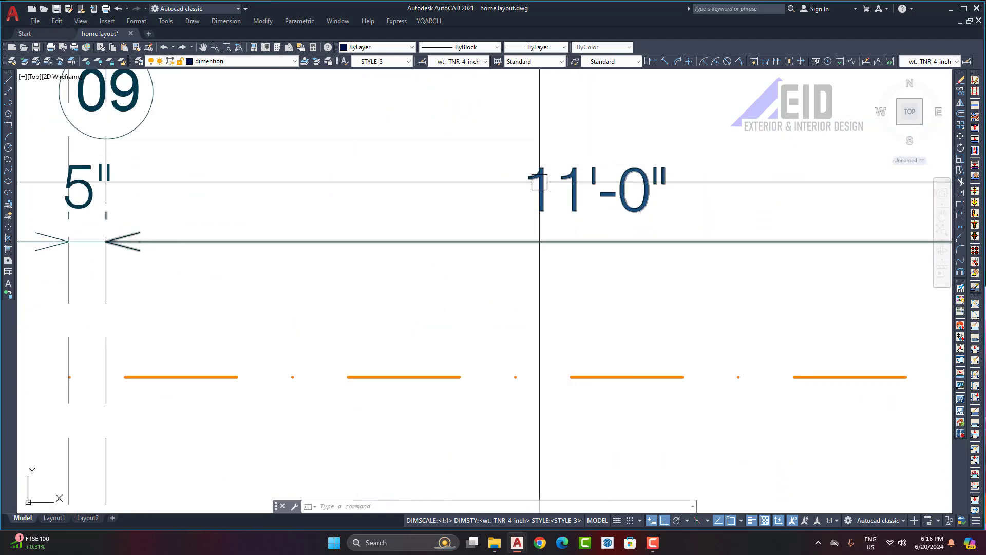
{"action": "scroll", "coordinate": [556, 190], "scroll_direction": "down", "scroll_amount": 4}
{"action": "scroll", "coordinate": [579, 176], "scroll_direction": "up", "scroll_amount": 4}
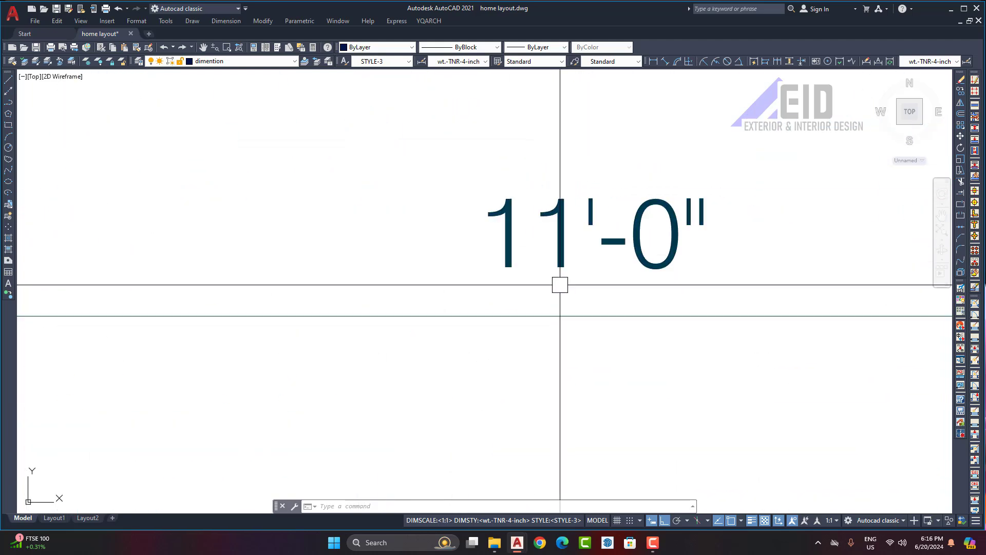
Step: Examine the arrowheads, text placement and unit formats of the stacked sample dimensions below the 50'-8" line
{"action": "scroll", "coordinate": [590, 280], "scroll_direction": "down", "scroll_amount": 10}
{"action": "scroll", "coordinate": [391, 315], "scroll_direction": "up", "scroll_amount": 4}
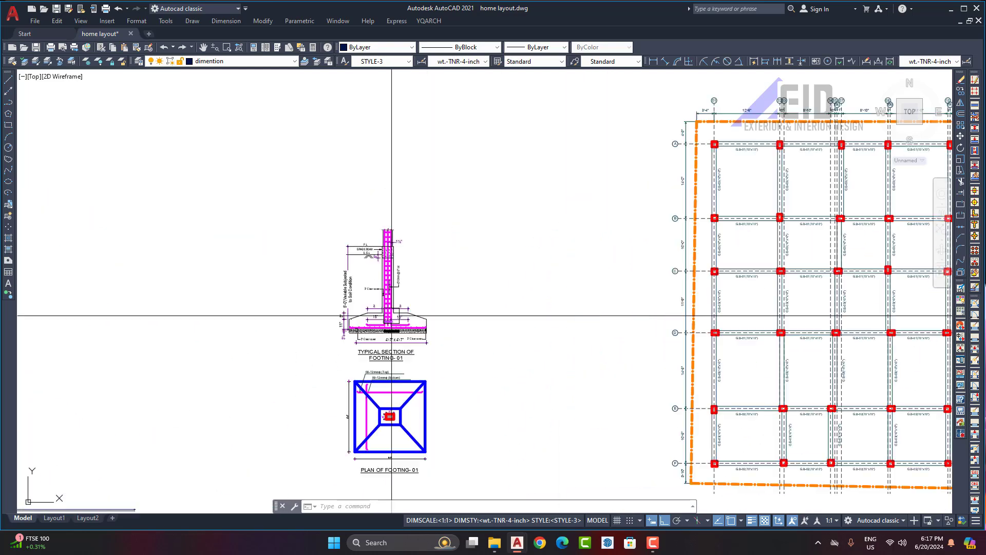
{"action": "scroll", "coordinate": [392, 316], "scroll_direction": "up", "scroll_amount": 8}
{"action": "scroll", "coordinate": [447, 282], "scroll_direction": "down", "scroll_amount": 1}
{"action": "scroll", "coordinate": [467, 316], "scroll_direction": "down", "scroll_amount": 10}
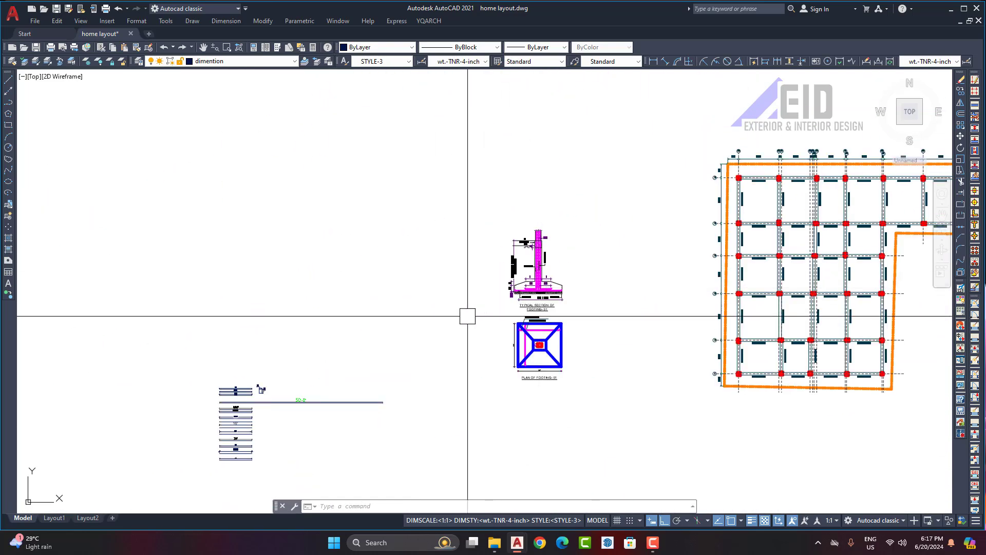
{"action": "scroll", "coordinate": [390, 316], "scroll_direction": "up", "scroll_amount": 10}
{"action": "scroll", "coordinate": [475, 253], "scroll_direction": "up", "scroll_amount": 2}
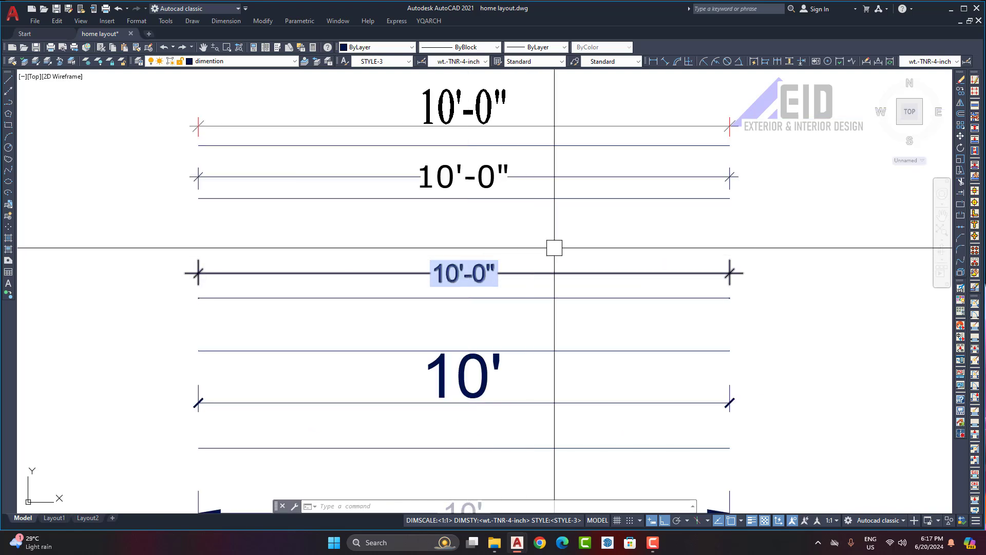
{"action": "middle_click_drag", "start_coordinate": [545, 317], "coordinate": [570, 274]}
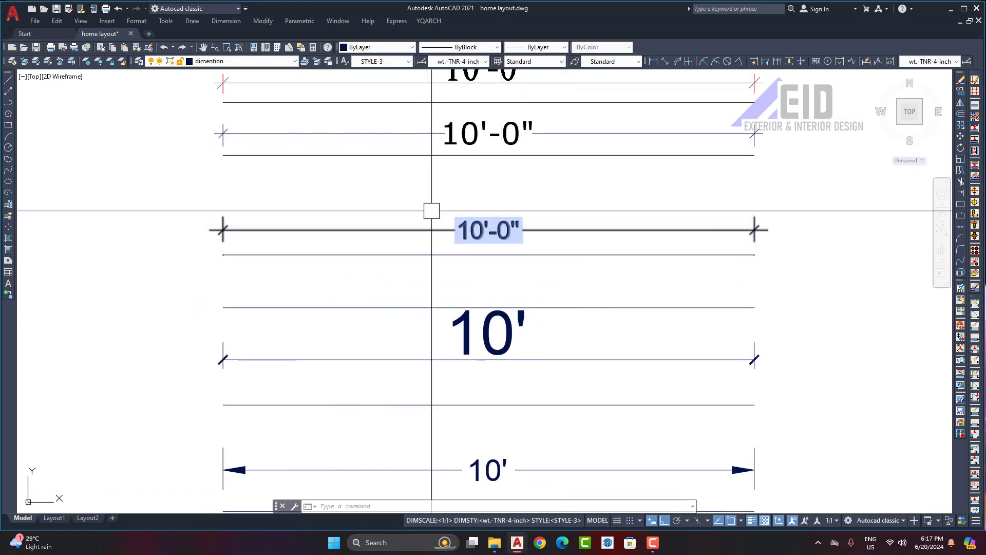
{"action": "scroll", "coordinate": [475, 244], "scroll_direction": "down", "scroll_amount": 2}
{"action": "middle_click_drag", "start_coordinate": [535, 143], "coordinate": [534, 211]}
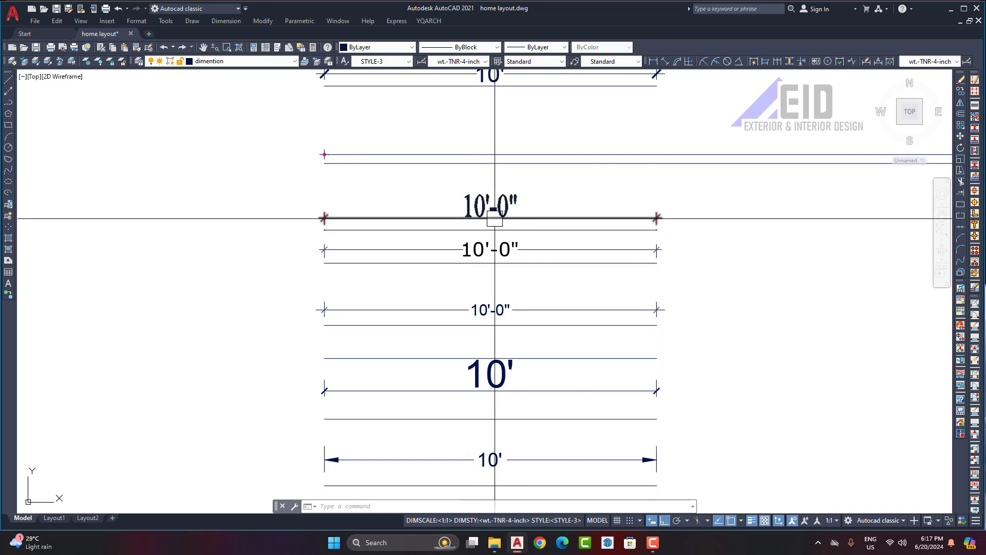
{"action": "scroll", "coordinate": [514, 198], "scroll_direction": "down", "scroll_amount": 5}
{"action": "scroll", "coordinate": [523, 326], "scroll_direction": "up", "scroll_amount": 10}
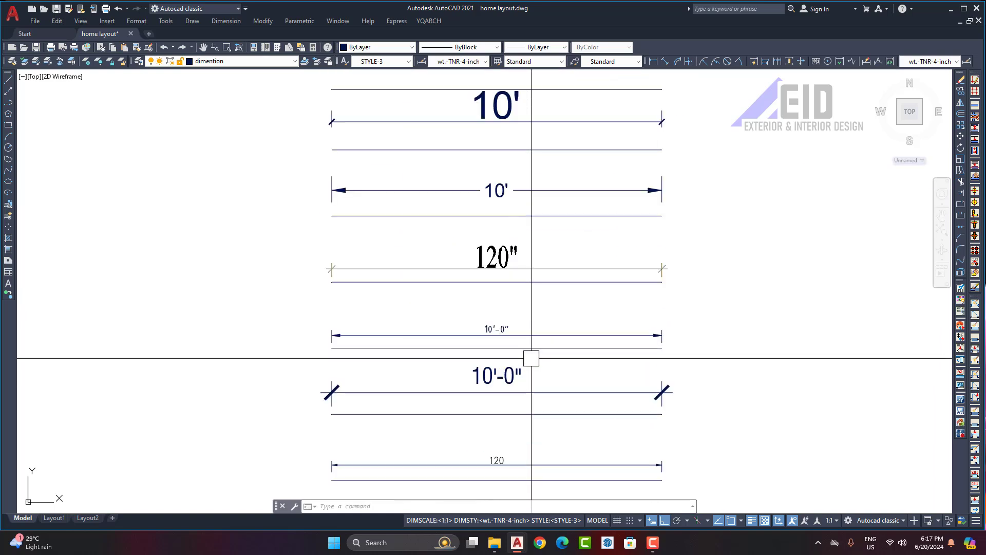
{"action": "middle_click_drag", "start_coordinate": [492, 271], "coordinate": [507, 286]}
{"action": "scroll", "coordinate": [506, 290], "scroll_direction": "down", "scroll_amount": 4}
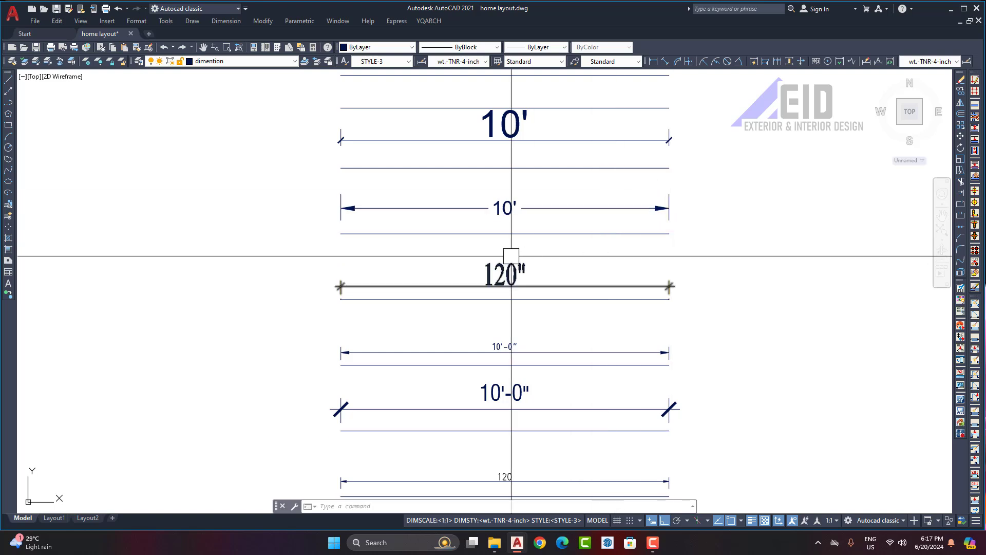
{"action": "scroll", "coordinate": [511, 256], "scroll_direction": "up", "scroll_amount": 4}
{"action": "middle_click_drag", "start_coordinate": [432, 283], "coordinate": [458, 260]}
{"action": "scroll", "coordinate": [570, 236], "scroll_direction": "down", "scroll_amount": 4}
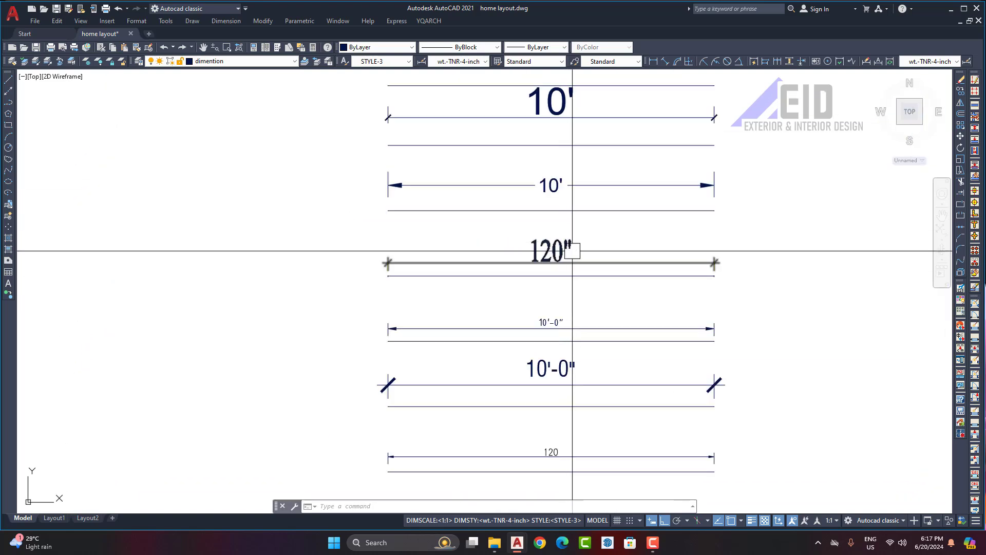
{"action": "middle_click_drag", "start_coordinate": [572, 250], "coordinate": [563, 211]}
Step: Examine the three sample dimensions above the 50'-8" line and the small dimensioned rectangle beside them
{"action": "middle_click_drag", "start_coordinate": [534, 268], "coordinate": [530, 383]}
{"action": "middle_click_drag", "start_coordinate": [518, 170], "coordinate": [503, 298]}
{"action": "scroll", "coordinate": [503, 298], "scroll_direction": "down", "scroll_amount": 2}
{"action": "scroll", "coordinate": [500, 201], "scroll_direction": "up", "scroll_amount": 2}
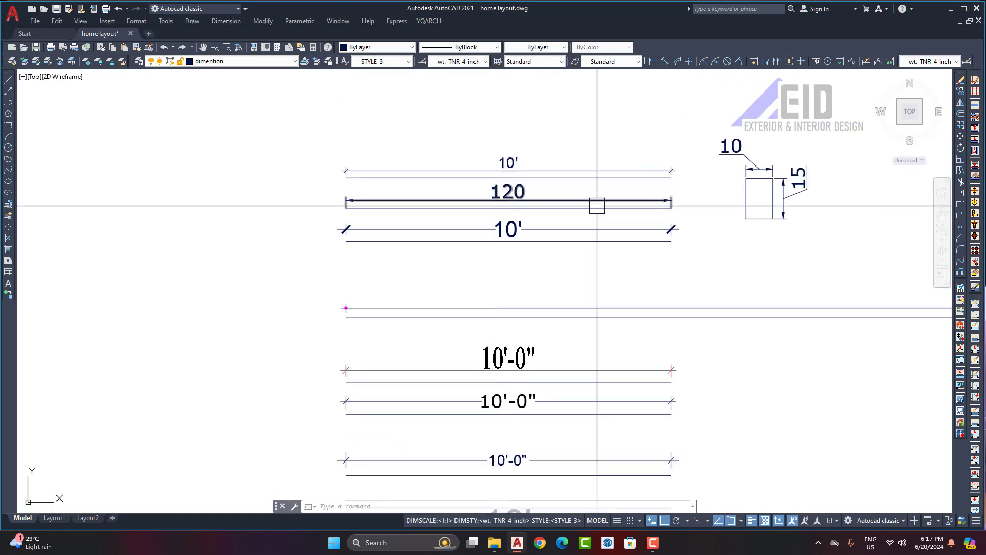
{"action": "middle_click_drag", "start_coordinate": [497, 217], "coordinate": [435, 202]}
{"action": "scroll", "coordinate": [467, 178], "scroll_direction": "down", "scroll_amount": 2}
{"action": "scroll", "coordinate": [429, 213], "scroll_direction": "down", "scroll_amount": 6}
{"action": "middle_click_drag", "start_coordinate": [670, 292], "coordinate": [620, 300]}
{"action": "scroll", "coordinate": [458, 225], "scroll_direction": "up", "scroll_amount": 6}
{"action": "scroll", "coordinate": [544, 252], "scroll_direction": "down", "scroll_amount": 4}
{"action": "mouse_move", "coordinate": [382, 209]}
{"action": "middle_mouse_down"}
{"action": "mouse_move", "coordinate": [421, 220]}
{"action": "mouse_move", "coordinate": [390, 165]}
{"action": "middle_mouse_up"}
{"action": "scroll", "coordinate": [421, 220], "scroll_direction": "up", "scroll_amount": 4}
{"action": "scroll", "coordinate": [406, 170], "scroll_direction": "up", "scroll_amount": 2}
{"action": "middle_click_drag", "start_coordinate": [344, 189], "coordinate": [328, 220]}
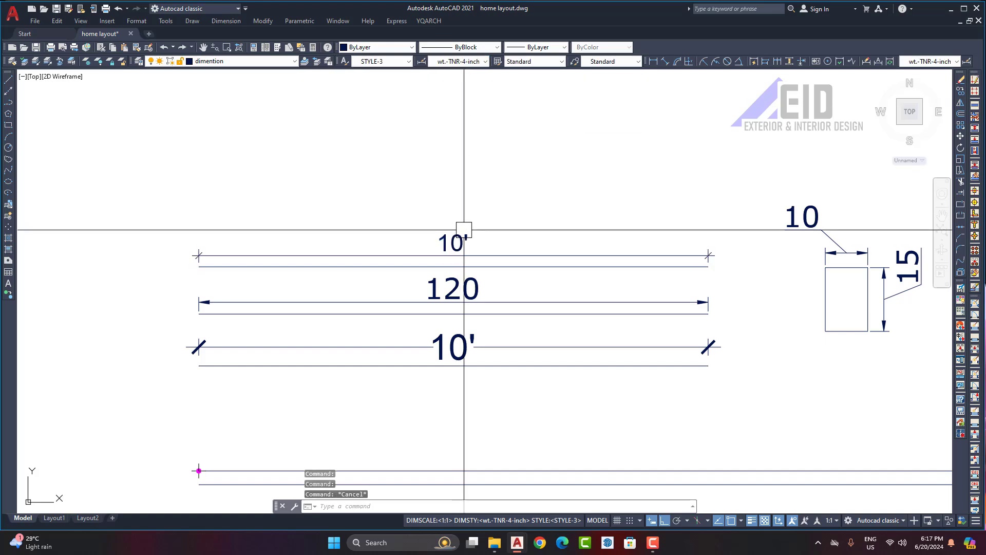
{"action": "key", "text": "Escape"}
{"action": "left_click", "coordinate": [482, 196]}
{"action": "left_click", "coordinate": [457, 235]}
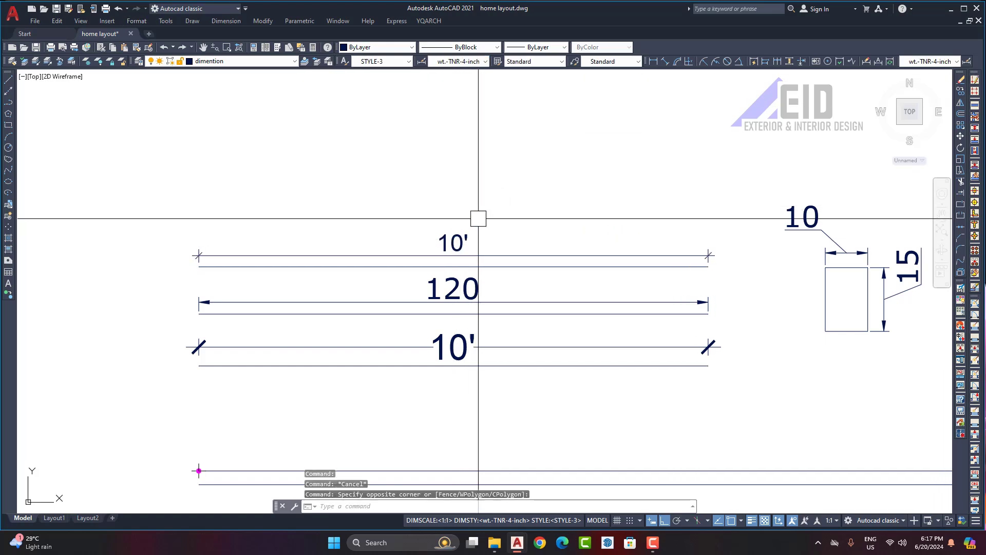
{"action": "key", "text": "Escape"}
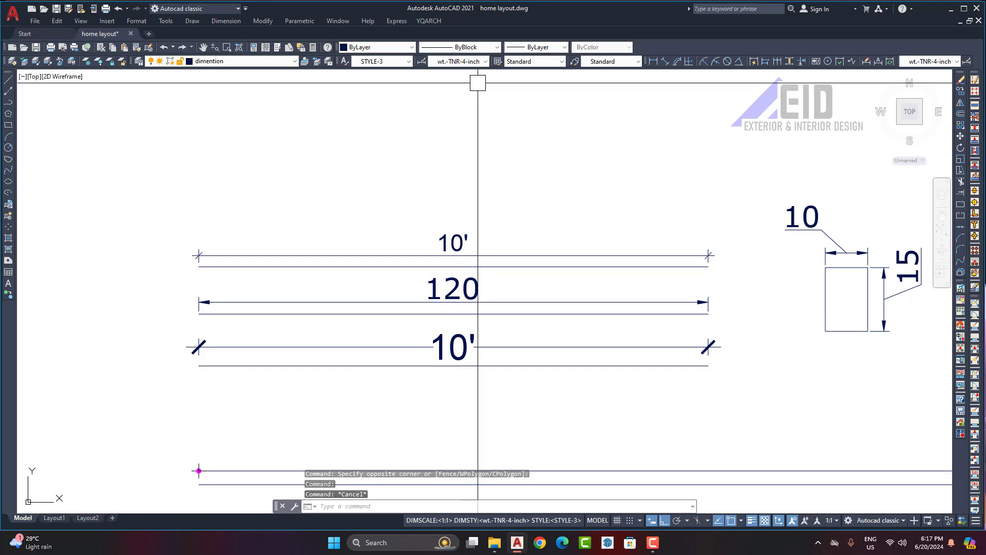
Step: Review the symbols, arrows and text settings of the dimension style listed directly after ISO-25, without changing them
{"action": "left_click", "coordinate": [137, 21]}
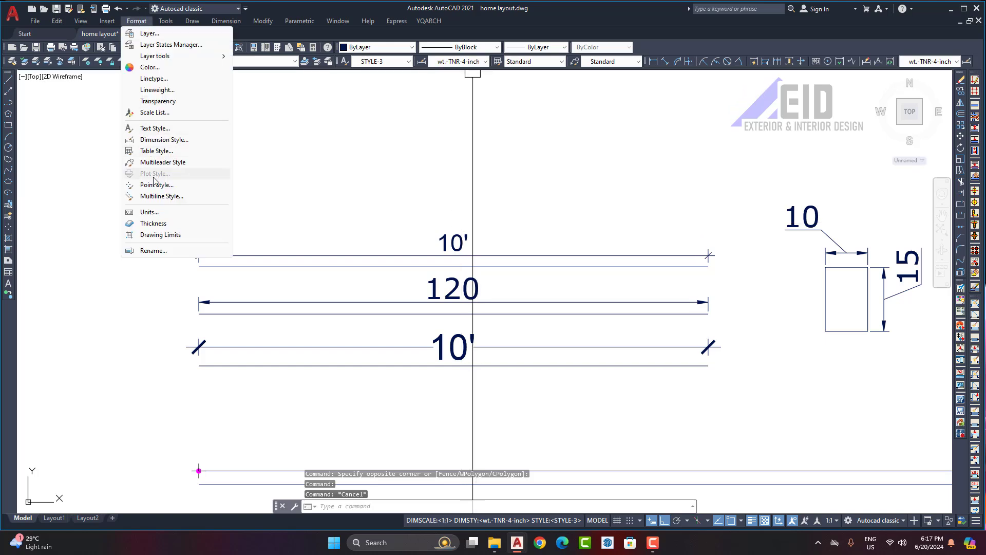
{"action": "left_click", "coordinate": [164, 140]}
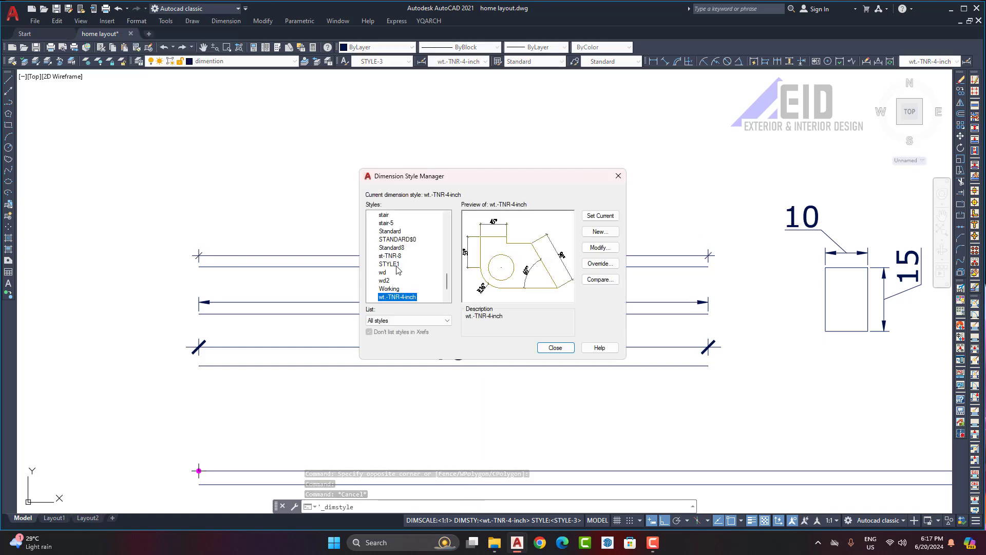
{"action": "scroll", "coordinate": [397, 264], "scroll_direction": "up", "scroll_amount": 3}
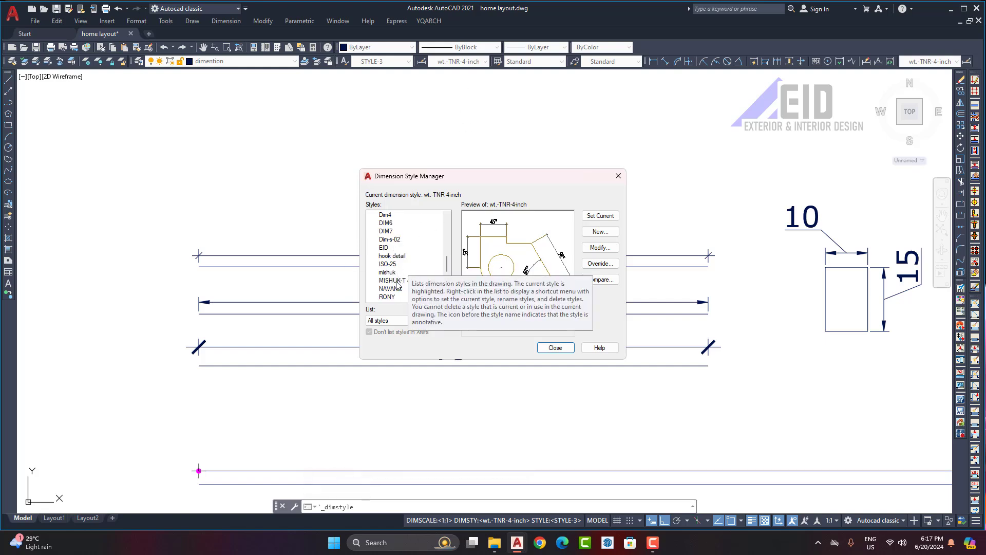
{"action": "left_click", "coordinate": [386, 274]}
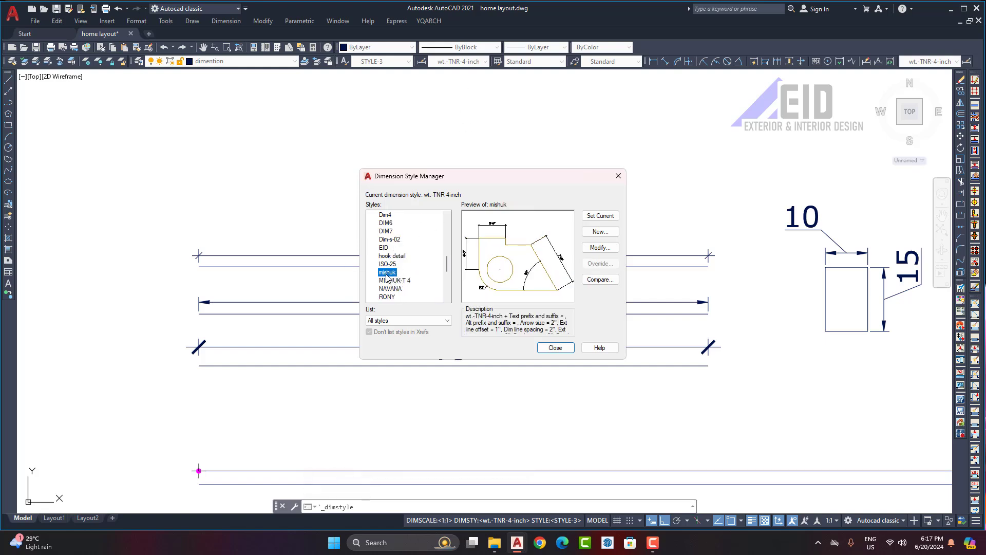
{"action": "left_click", "coordinate": [598, 248]}
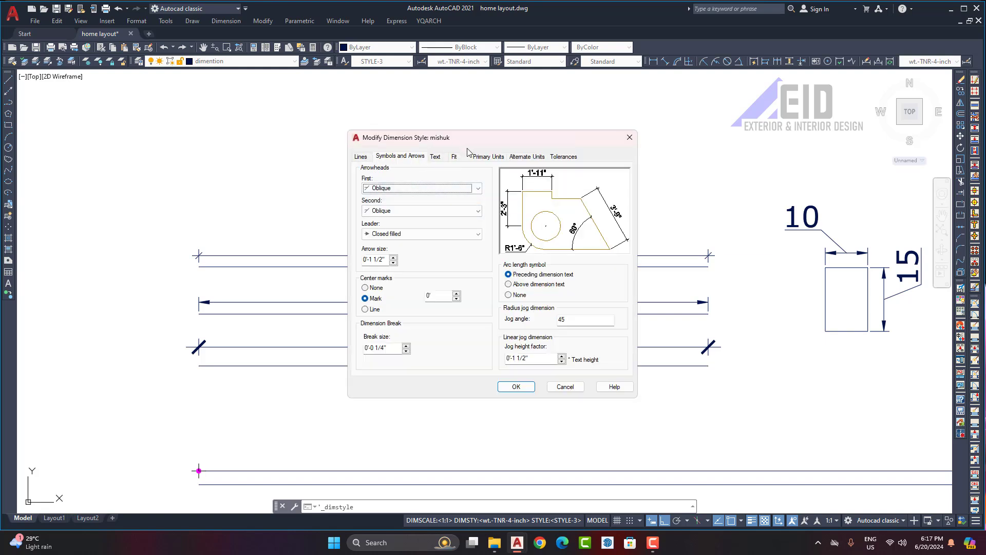
{"action": "left_click", "coordinate": [436, 157]}
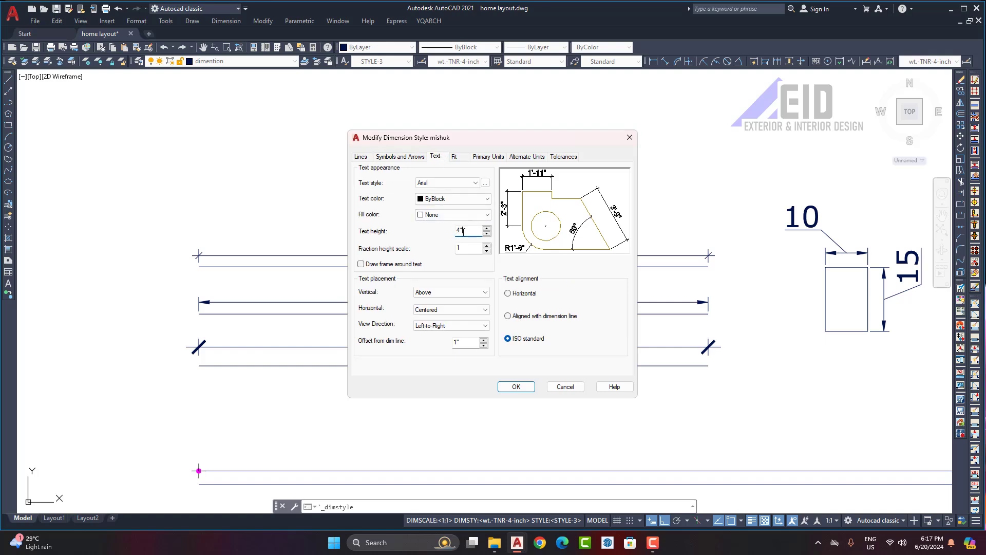
{"action": "left_click", "coordinate": [623, 142]}
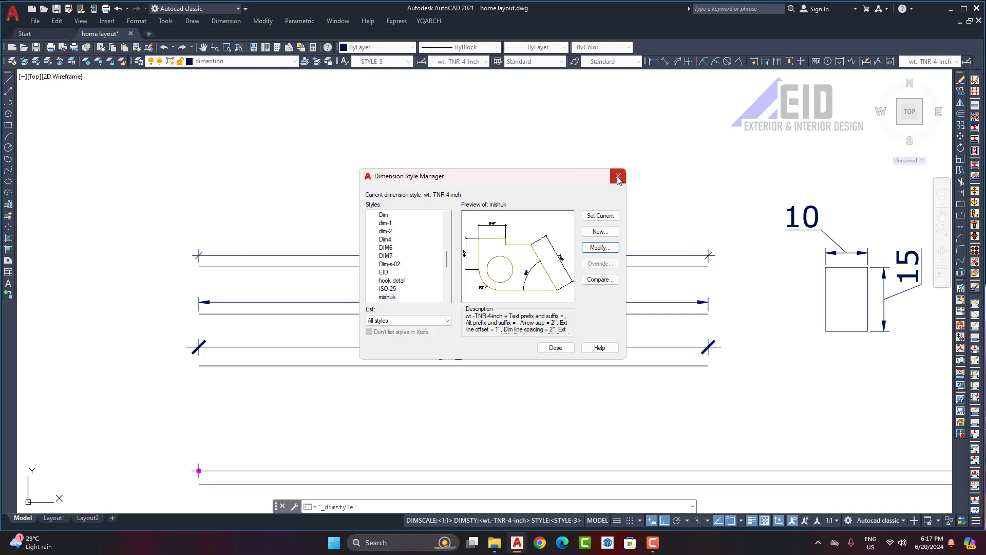
{"action": "left_click", "coordinate": [618, 177]}
Step: Compare the text size of the topmost 10' sample dimension with that of the long 50'-8" dimension
{"action": "scroll", "coordinate": [457, 184], "scroll_direction": "down", "scroll_amount": 2}
{"action": "scroll", "coordinate": [590, 264], "scroll_direction": "down", "scroll_amount": 4}
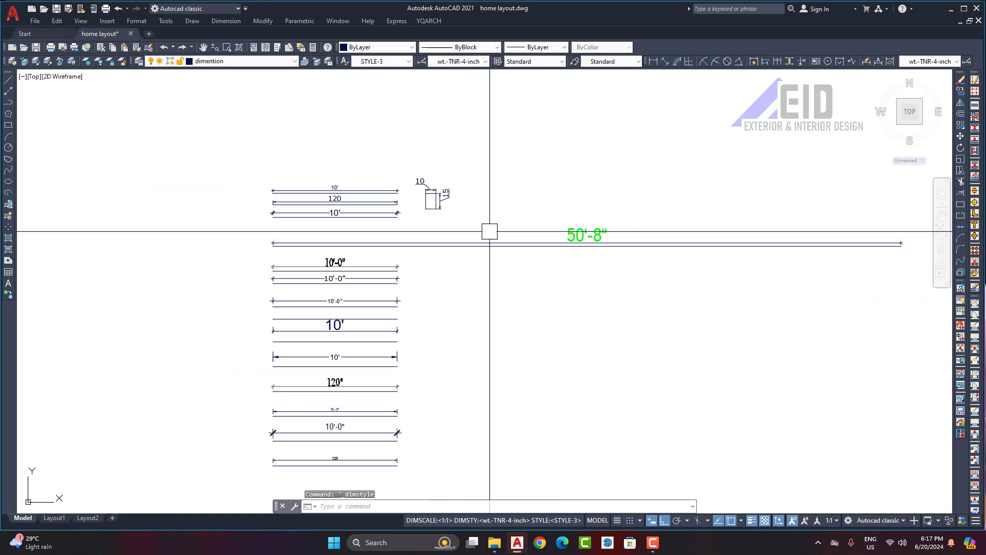
{"action": "middle_click_drag", "start_coordinate": [490, 231], "coordinate": [475, 227]}
{"action": "scroll", "coordinate": [567, 241], "scroll_direction": "up", "scroll_amount": 4}
{"action": "mouse_move", "coordinate": [566, 240]}
{"action": "middle_mouse_down"}
{"action": "mouse_move", "coordinate": [456, 234]}
{"action": "mouse_move", "coordinate": [559, 261]}
{"action": "middle_mouse_up"}
{"action": "scroll", "coordinate": [568, 251], "scroll_direction": "down", "scroll_amount": 2}
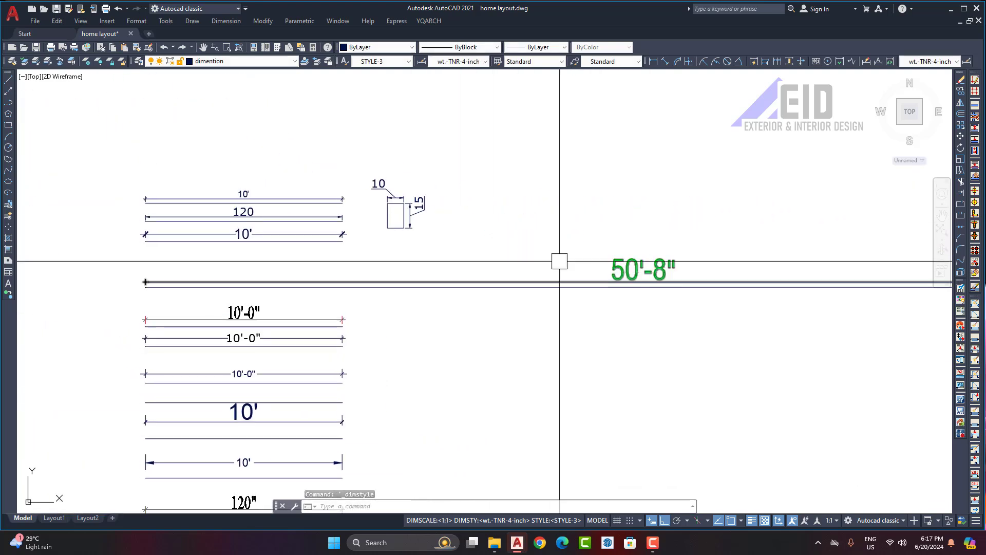
{"action": "scroll", "coordinate": [248, 191], "scroll_direction": "up", "scroll_amount": 3}
{"action": "scroll", "coordinate": [243, 190], "scroll_direction": "down", "scroll_amount": 2}
{"action": "middle_click_drag", "start_coordinate": [322, 218], "coordinate": [451, 233]}
{"action": "scroll", "coordinate": [283, 207], "scroll_direction": "up", "scroll_amount": 3}
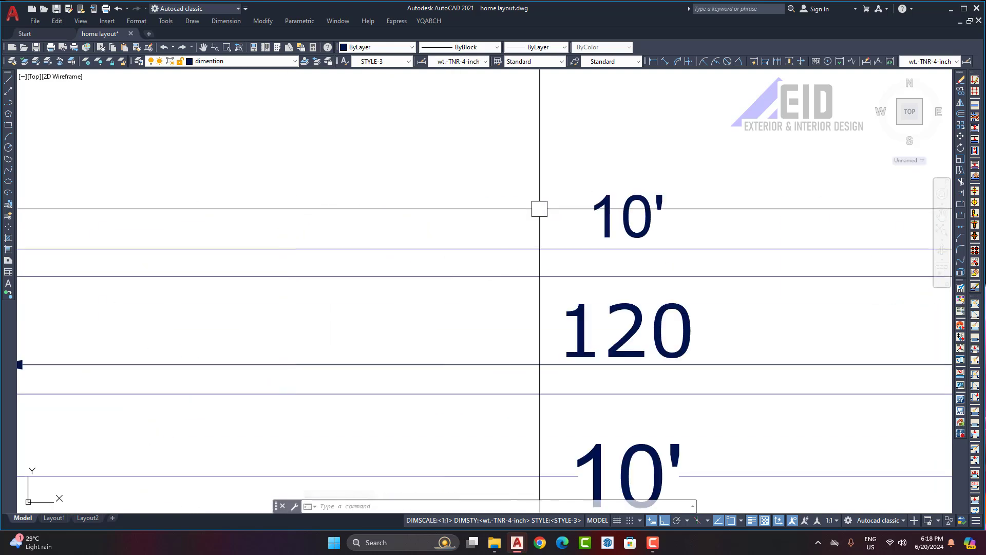
{"action": "scroll", "coordinate": [534, 209], "scroll_direction": "down", "scroll_amount": 3}
{"action": "scroll", "coordinate": [457, 201], "scroll_direction": "down", "scroll_amount": 3}
{"action": "scroll", "coordinate": [453, 199], "scroll_direction": "up", "scroll_amount": 4}
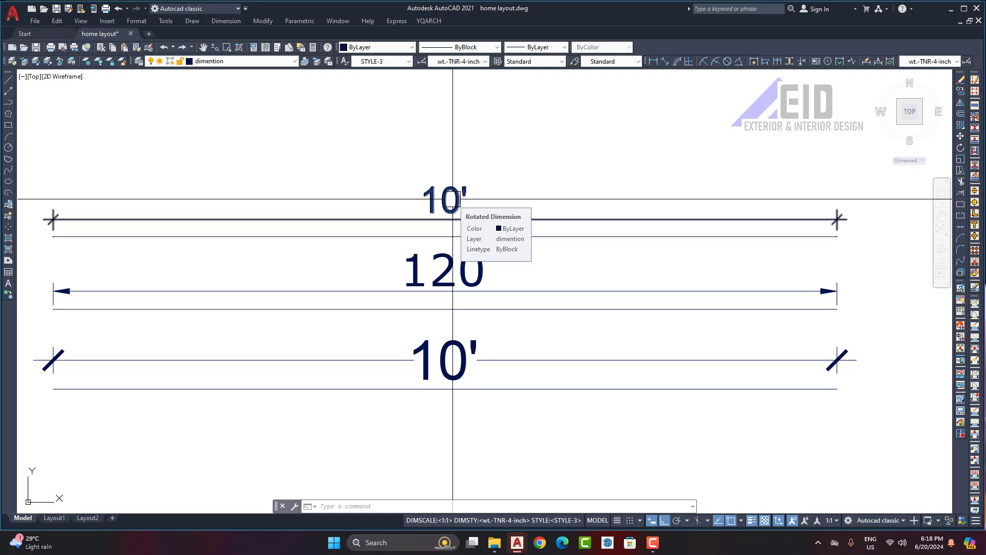
{"action": "scroll", "coordinate": [387, 201], "scroll_direction": "down", "scroll_amount": 4}
{"action": "middle_click_drag", "start_coordinate": [529, 266], "coordinate": [411, 240]}
{"action": "middle_click_drag", "start_coordinate": [544, 289], "coordinate": [404, 267]}
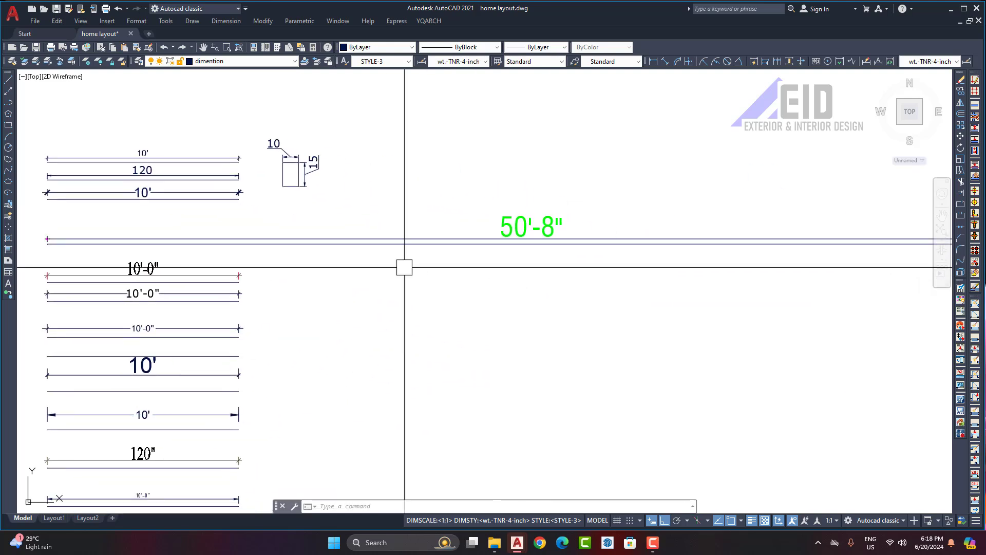
{"action": "scroll", "coordinate": [404, 267], "scroll_direction": "down", "scroll_amount": 4}
{"action": "scroll", "coordinate": [440, 262], "scroll_direction": "up", "scroll_amount": 2}
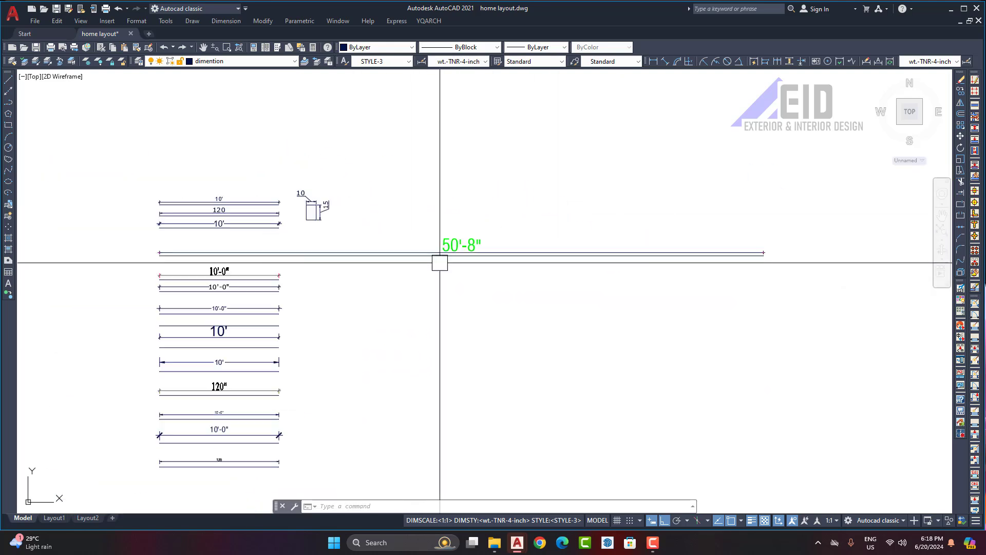
{"action": "scroll", "coordinate": [471, 264], "scroll_direction": "up", "scroll_amount": 5}
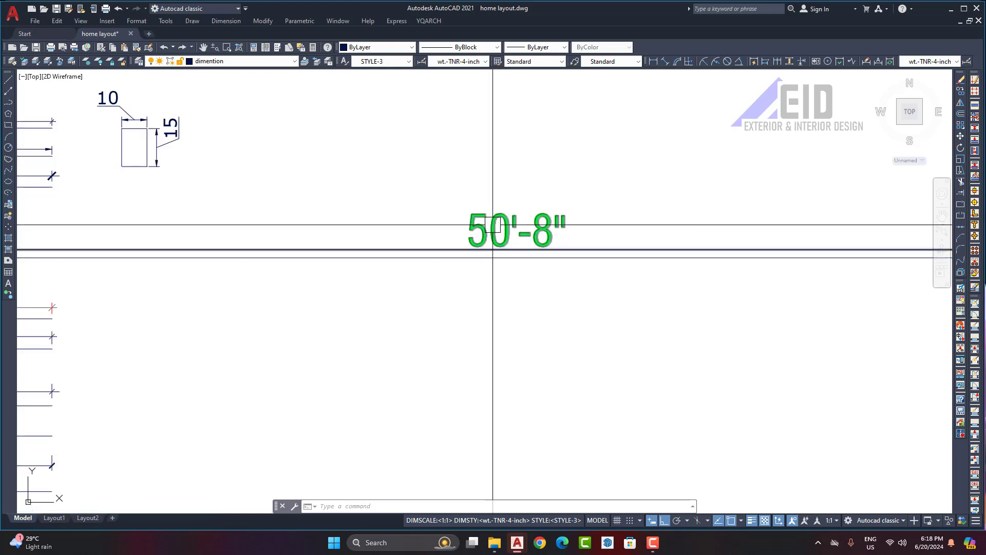
{"action": "scroll", "coordinate": [493, 225], "scroll_direction": "down", "scroll_amount": 4}
{"action": "scroll", "coordinate": [330, 260], "scroll_direction": "up", "scroll_amount": 5}
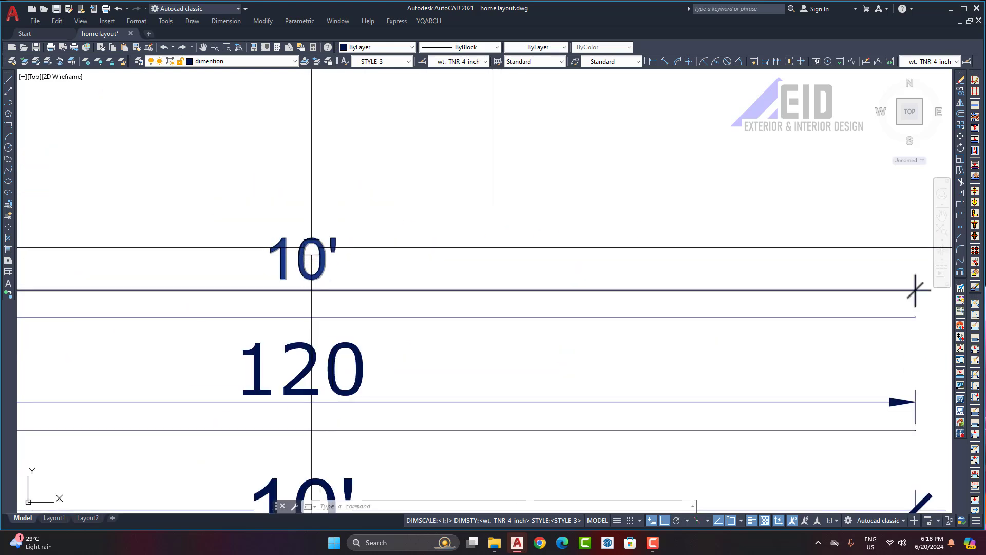
{"action": "left_click", "coordinate": [143, 23]}
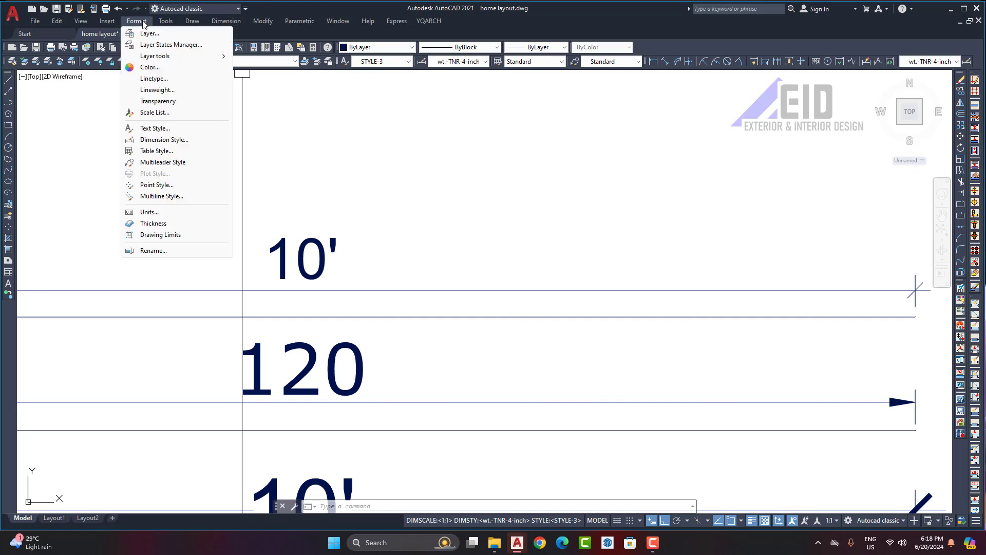
{"action": "left_click", "coordinate": [328, 181]}
{"action": "left_click", "coordinate": [301, 190]}
{"action": "scroll", "coordinate": [250, 193], "scroll_direction": "down", "scroll_amount": 5}
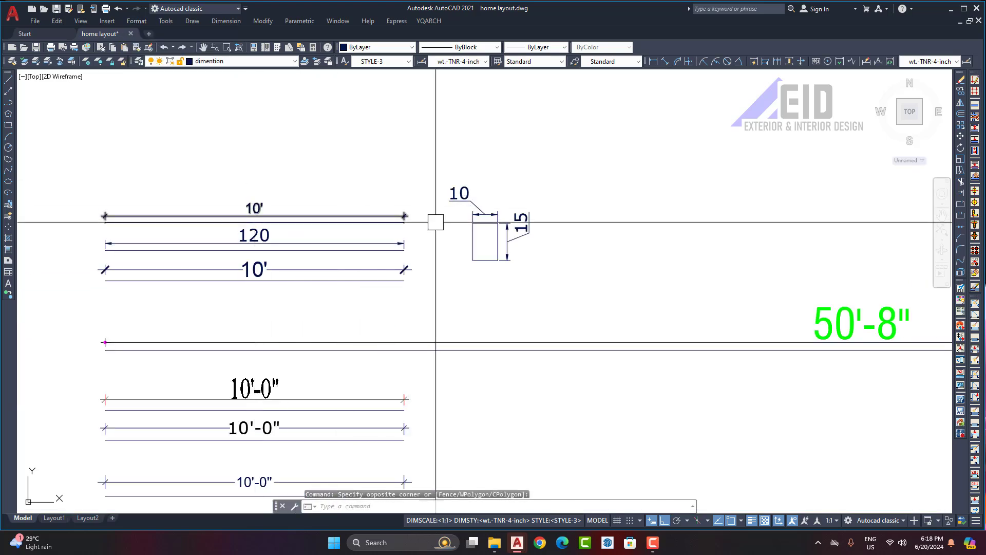
Step: Select the 50'-8" dimension to check which dimension style it uses, and clear the selection
{"action": "middle_click_drag", "start_coordinate": [536, 241], "coordinate": [347, 192]}
{"action": "middle_click_drag", "start_coordinate": [635, 258], "coordinate": [513, 220]}
{"action": "scroll", "coordinate": [543, 247], "scroll_direction": "up", "scroll_amount": 5}
{"action": "left_click", "coordinate": [511, 200]}
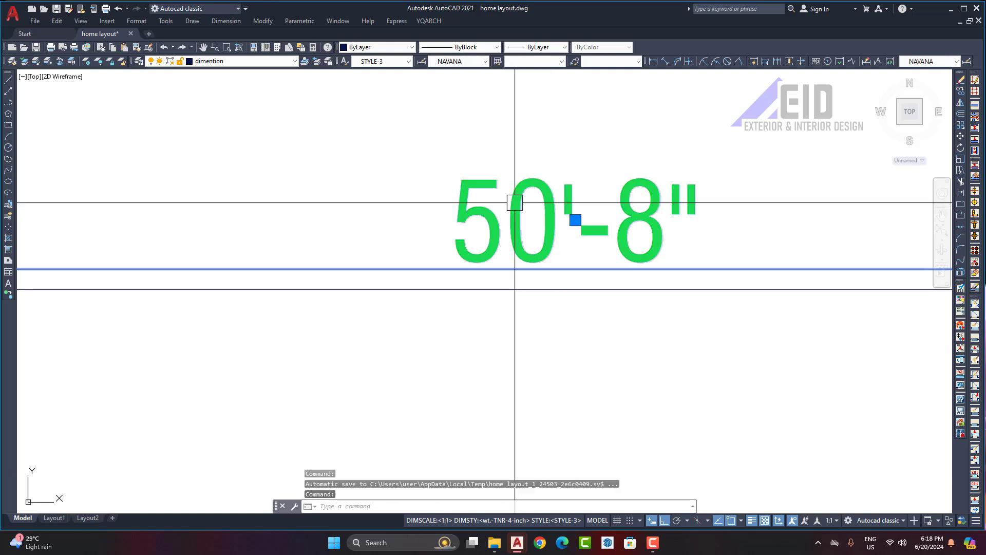
{"action": "scroll", "coordinate": [532, 205], "scroll_direction": "down", "scroll_amount": 2}
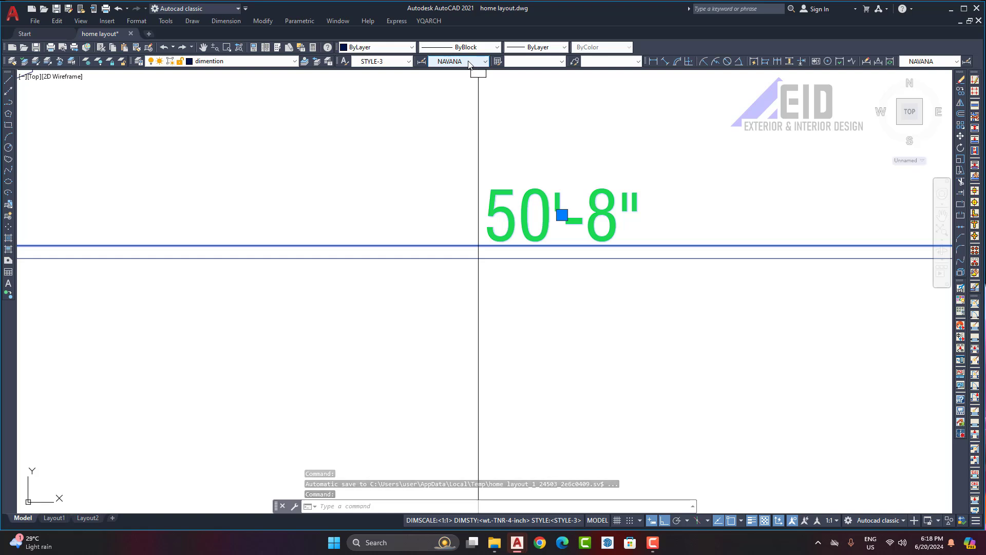
{"action": "key", "text": "Escape"}
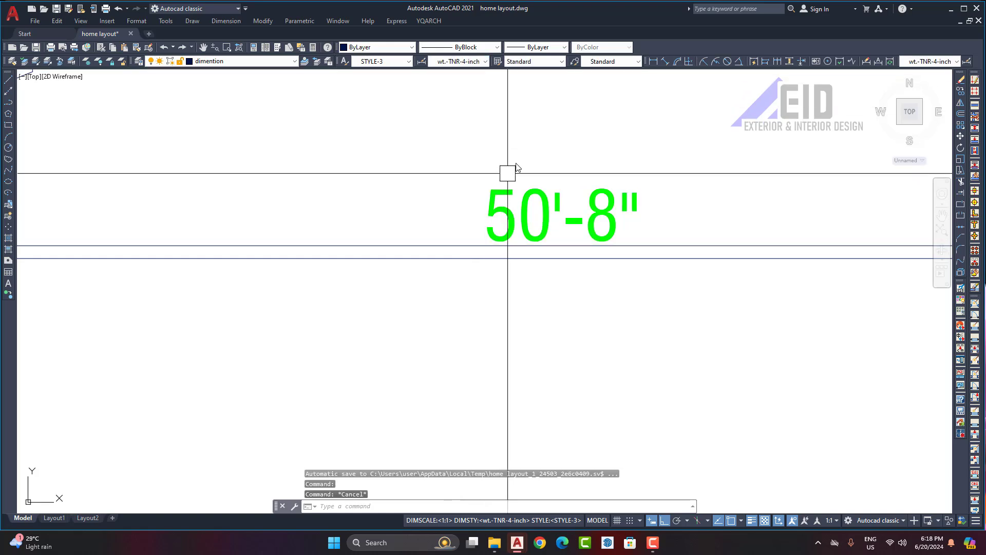
Step: Select the 50'-8" dimension and review the text settings of its NAVANA dimension style, leaving them unchanged
{"action": "left_click", "coordinate": [480, 64]}
{"action": "left_click", "coordinate": [502, 191]}
{"action": "left_click", "coordinate": [502, 191]}
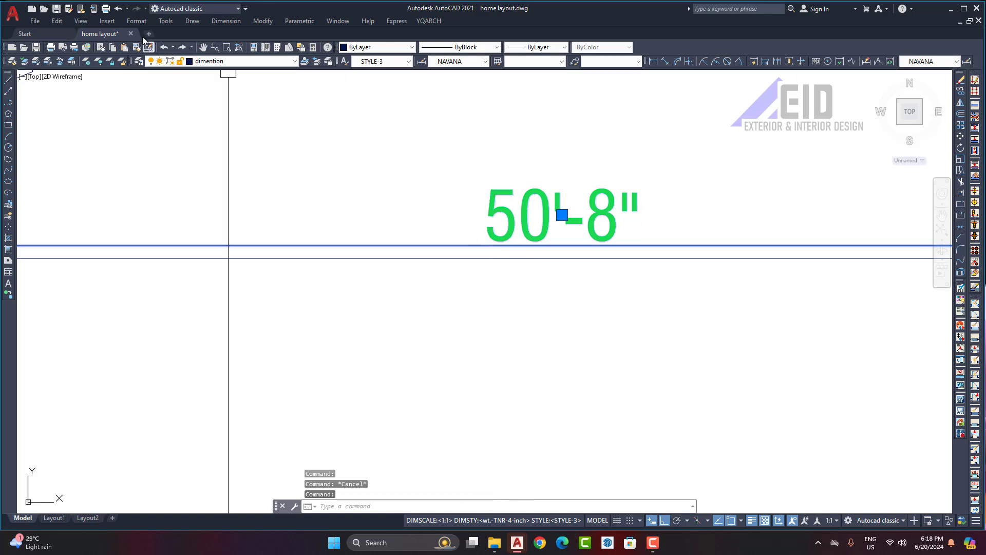
{"action": "scroll", "coordinate": [436, 181], "scroll_direction": "down", "scroll_amount": 5}
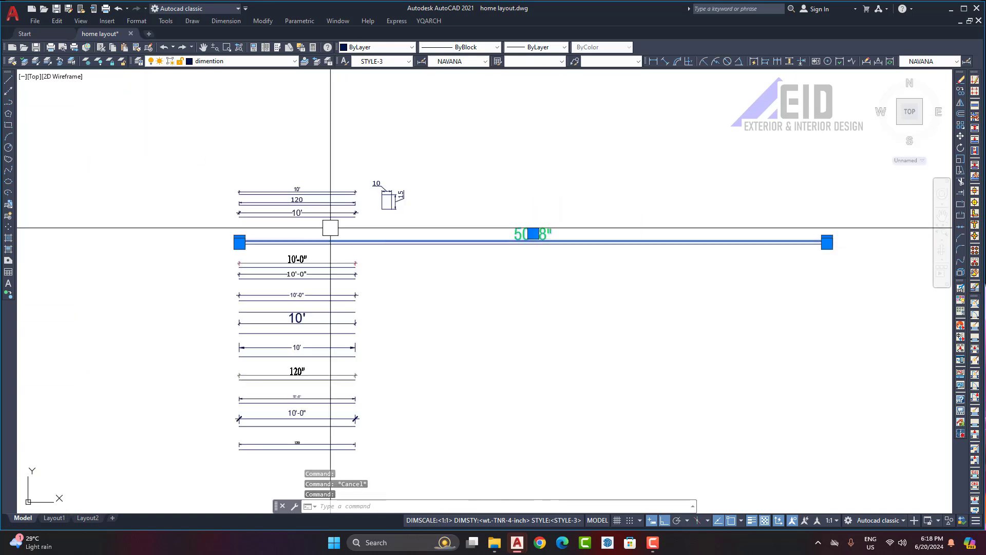
{"action": "left_click", "coordinate": [136, 20]}
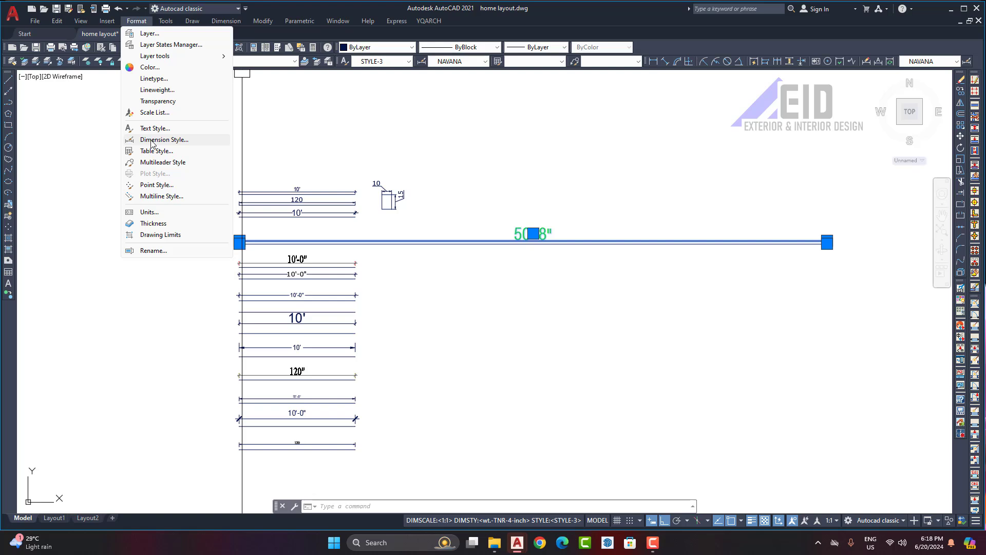
{"action": "left_click", "coordinate": [152, 140]}
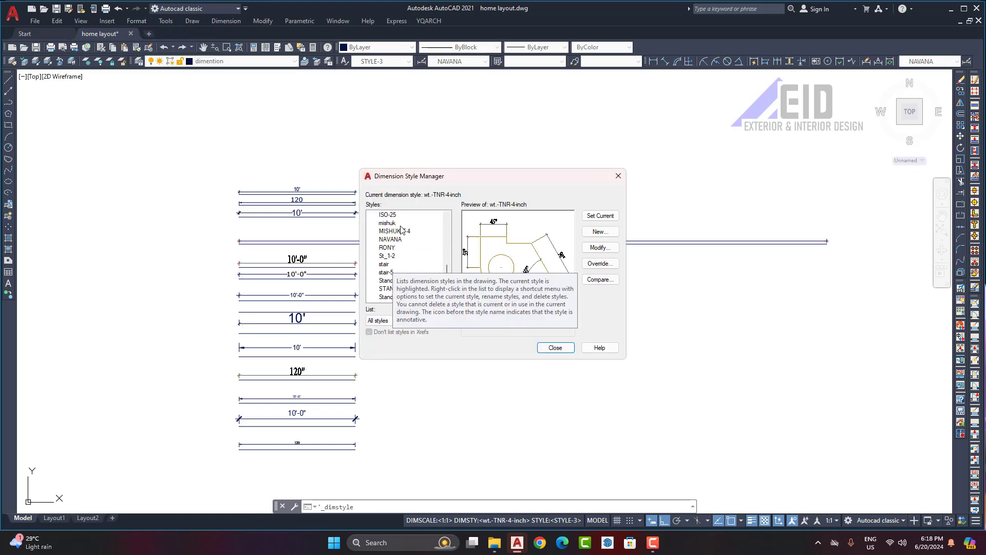
{"action": "left_click", "coordinate": [400, 240]}
{"action": "left_click", "coordinate": [598, 248]}
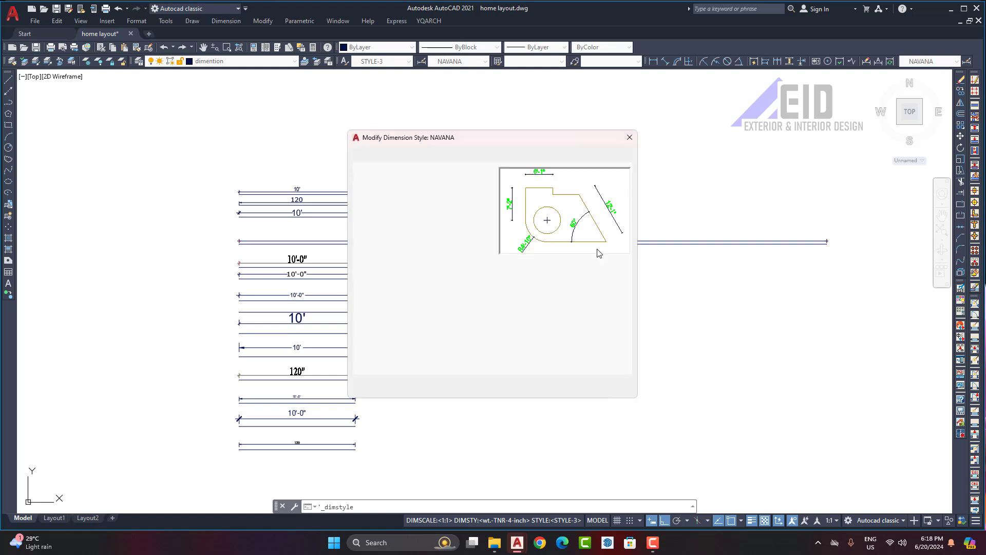
{"action": "left_click", "coordinate": [436, 157]}
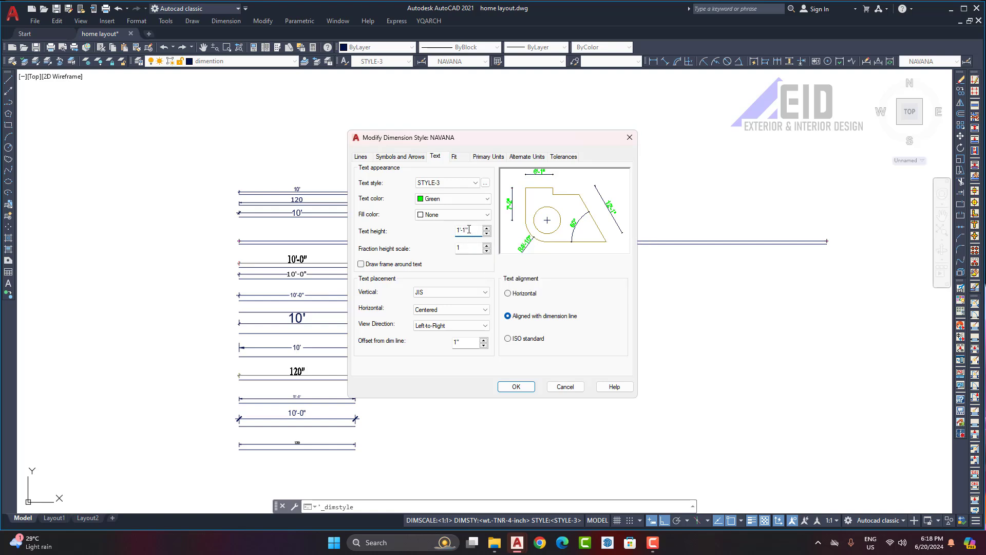
{"action": "left_click", "coordinate": [628, 138]}
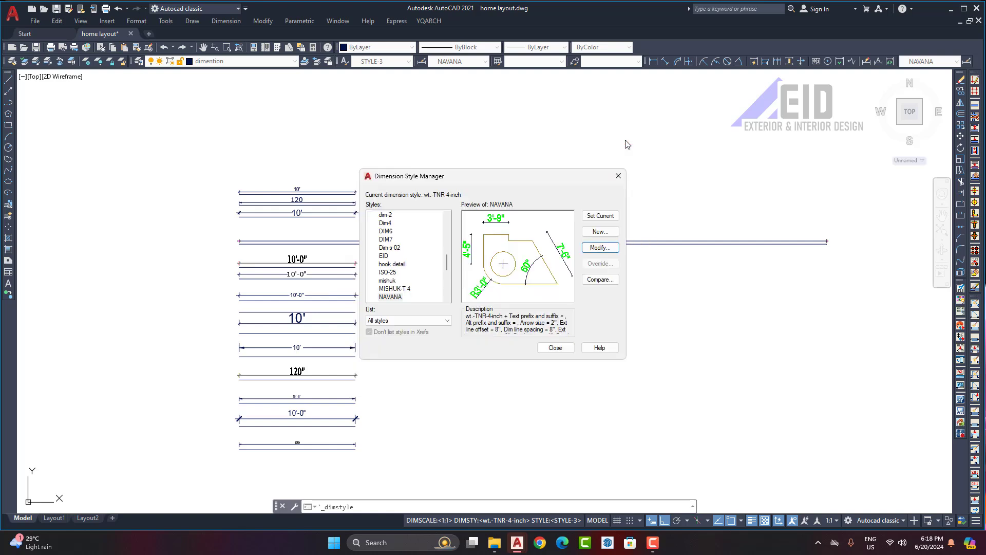
{"action": "left_click", "coordinate": [617, 180]}
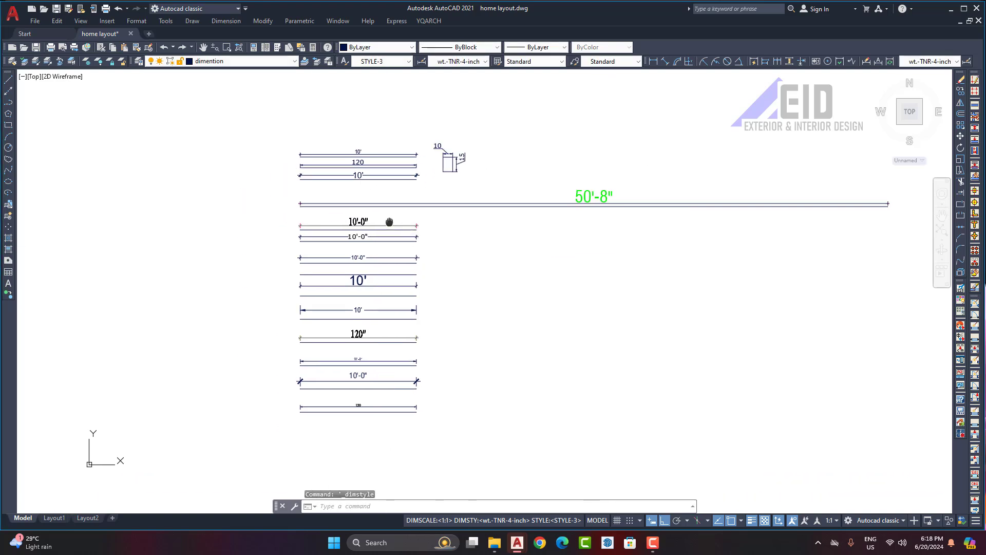
Step: Compare the text sizes and arrowheads of the stacked sample dimensions above and below the 50'-8" line
{"action": "scroll", "coordinate": [359, 174], "scroll_direction": "up", "scroll_amount": 3}
{"action": "scroll", "coordinate": [330, 141], "scroll_direction": "up", "scroll_amount": 4}
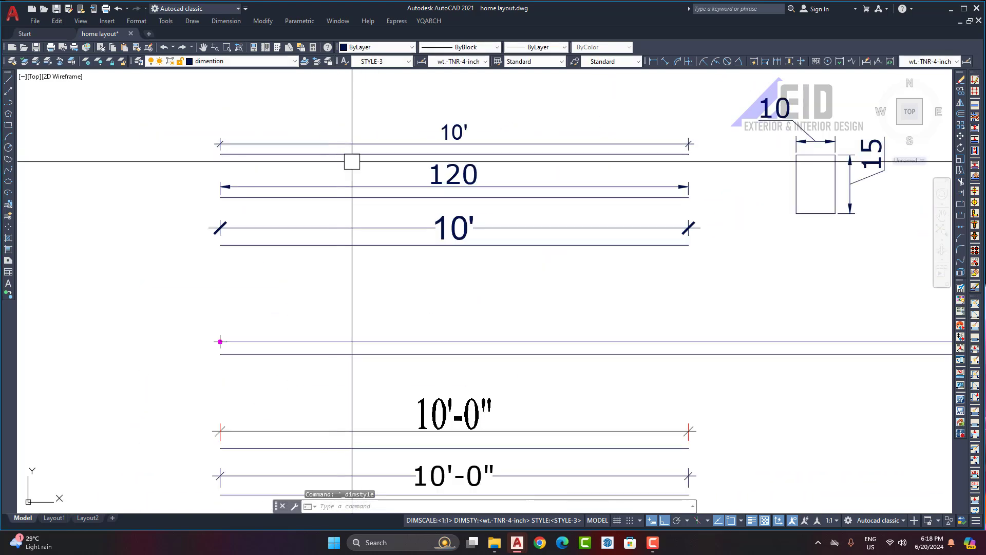
{"action": "scroll", "coordinate": [455, 149], "scroll_direction": "down", "scroll_amount": 8}
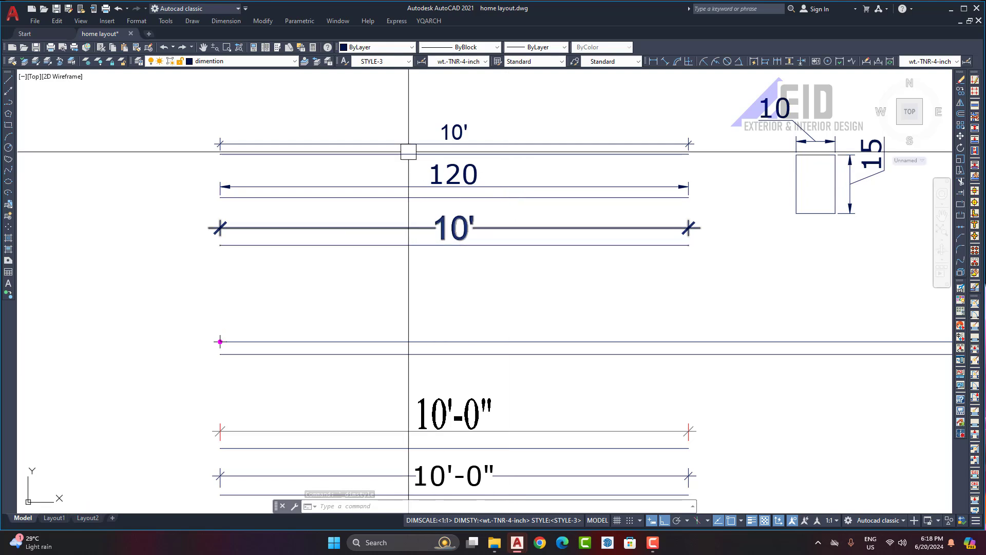
{"action": "scroll", "coordinate": [482, 239], "scroll_direction": "up", "scroll_amount": 4}
{"action": "middle_click_drag", "start_coordinate": [506, 201], "coordinate": [478, 255]}
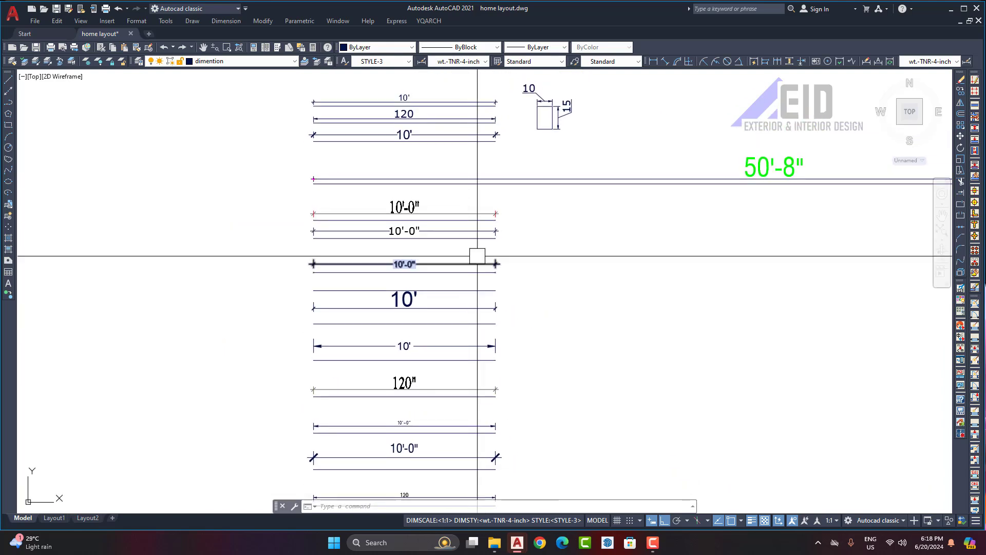
{"action": "middle_click_drag", "start_coordinate": [406, 209], "coordinate": [408, 230]}
{"action": "scroll", "coordinate": [436, 205], "scroll_direction": "down", "scroll_amount": 2}
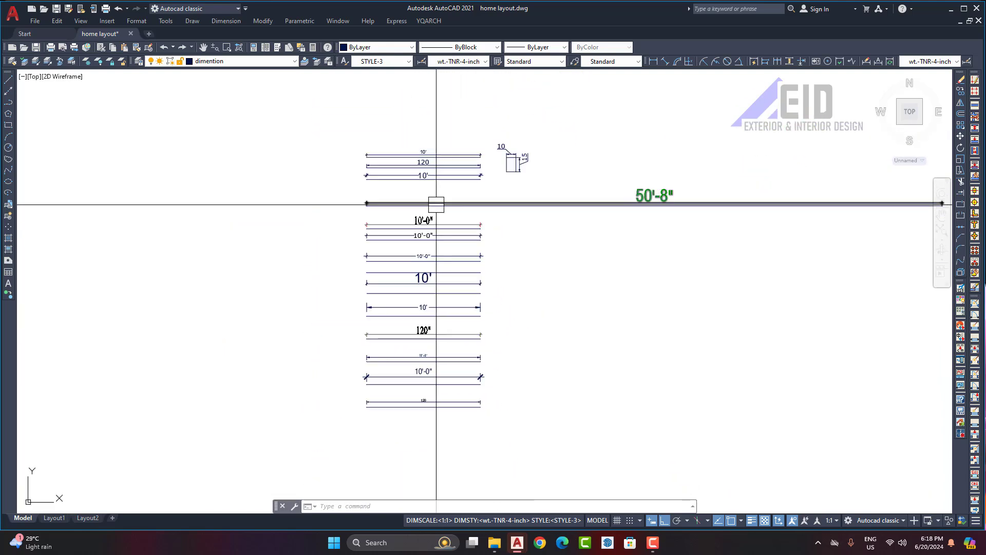
{"action": "scroll", "coordinate": [433, 205], "scroll_direction": "up", "scroll_amount": 1}
Step: Examine the dimensions in the typical section of footing-01, especially the dot-ended 18" and "a" dimensions beside the column
{"action": "scroll", "coordinate": [433, 205], "scroll_direction": "down", "scroll_amount": 3}
{"action": "middle_click_drag", "start_coordinate": [588, 272], "coordinate": [453, 282]}
{"action": "scroll", "coordinate": [454, 282], "scroll_direction": "down", "scroll_amount": 6}
{"action": "middle_click_drag", "start_coordinate": [638, 291], "coordinate": [586, 308]}
{"action": "scroll", "coordinate": [510, 215], "scroll_direction": "up", "scroll_amount": 7}
{"action": "middle_click_drag", "start_coordinate": [505, 187], "coordinate": [500, 237]}
{"action": "scroll", "coordinate": [499, 236], "scroll_direction": "up", "scroll_amount": 3}
{"action": "scroll", "coordinate": [533, 229], "scroll_direction": "down", "scroll_amount": 3}
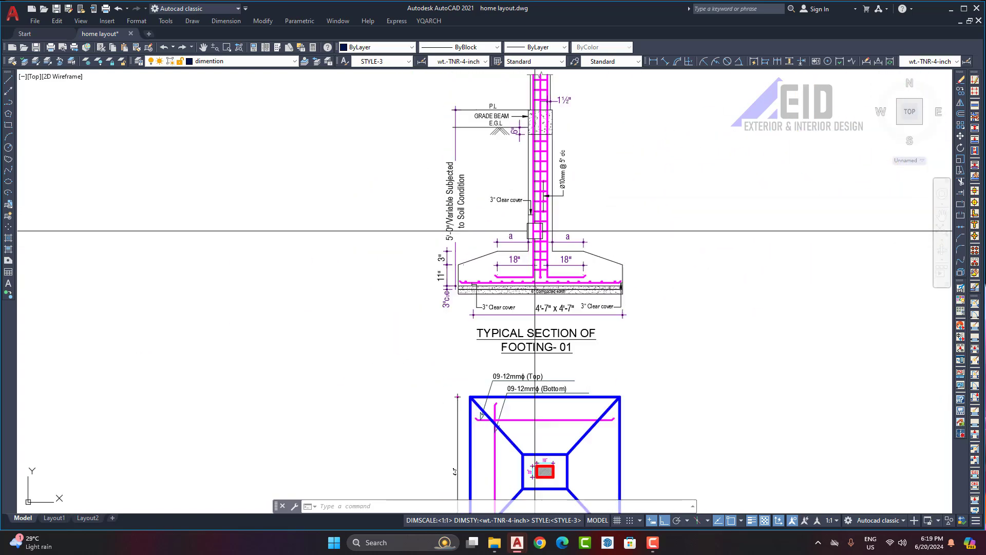
{"action": "scroll", "coordinate": [533, 229], "scroll_direction": "down", "scroll_amount": 4}
{"action": "middle_click_drag", "start_coordinate": [416, 293], "coordinate": [651, 202]}
{"action": "scroll", "coordinate": [367, 319], "scroll_direction": "up", "scroll_amount": 8}
{"action": "scroll", "coordinate": [409, 254], "scroll_direction": "down", "scroll_amount": 8}
{"action": "scroll", "coordinate": [663, 293], "scroll_direction": "down", "scroll_amount": 2}
{"action": "mouse_move", "coordinate": [717, 301]}
{"action": "middle_mouse_down"}
{"action": "mouse_move", "coordinate": [609, 310]}
{"action": "mouse_move", "coordinate": [553, 349]}
{"action": "middle_mouse_up"}
{"action": "scroll", "coordinate": [587, 229], "scroll_direction": "up", "scroll_amount": 6}
{"action": "middle_click_drag", "start_coordinate": [580, 180], "coordinate": [501, 319]}
{"action": "scroll", "coordinate": [495, 280], "scroll_direction": "up", "scroll_amount": 8}
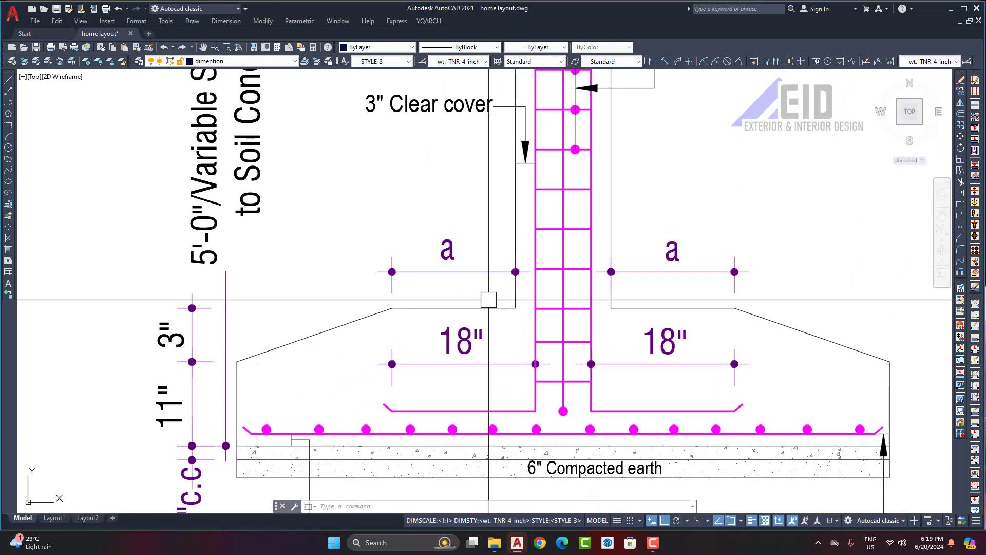
{"action": "scroll", "coordinate": [495, 290], "scroll_direction": "down", "scroll_amount": 5}
{"action": "scroll", "coordinate": [475, 289], "scroll_direction": "up", "scroll_amount": 3}
{"action": "scroll", "coordinate": [476, 289], "scroll_direction": "down", "scroll_amount": 4}
{"action": "scroll", "coordinate": [472, 269], "scroll_direction": "up", "scroll_amount": 5}
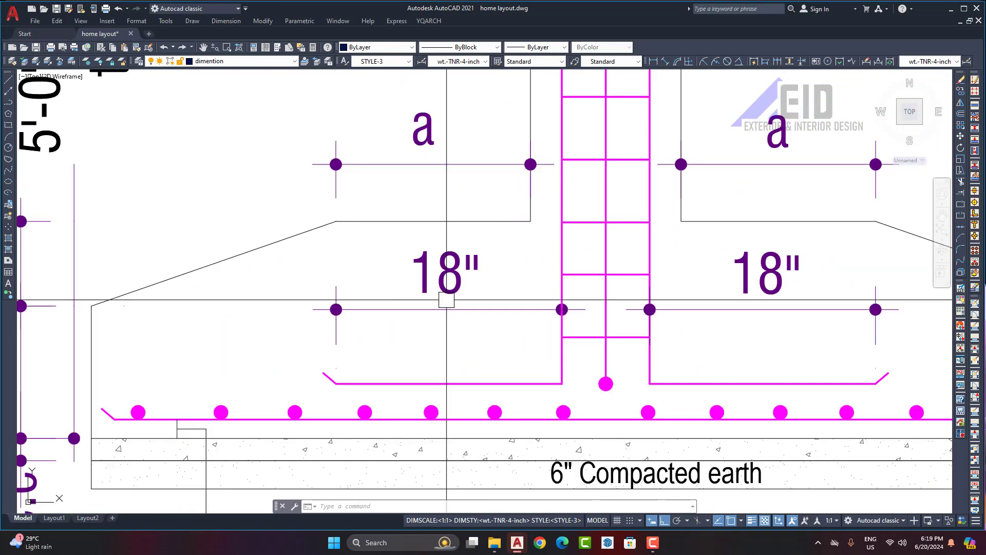
{"action": "scroll", "coordinate": [447, 299], "scroll_direction": "down", "scroll_amount": 10}
{"action": "scroll", "coordinate": [468, 282], "scroll_direction": "up", "scroll_amount": 15}
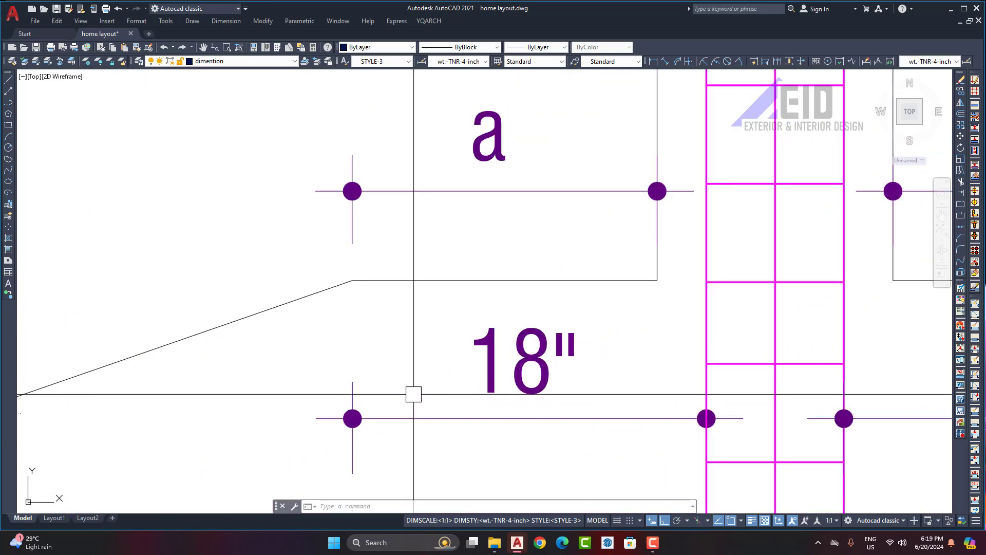
Step: Examine the grid dimensions of the grade beam plan, focusing on the spacing between grid lines B and C
{"action": "scroll", "coordinate": [398, 346], "scroll_direction": "down", "scroll_amount": 15}
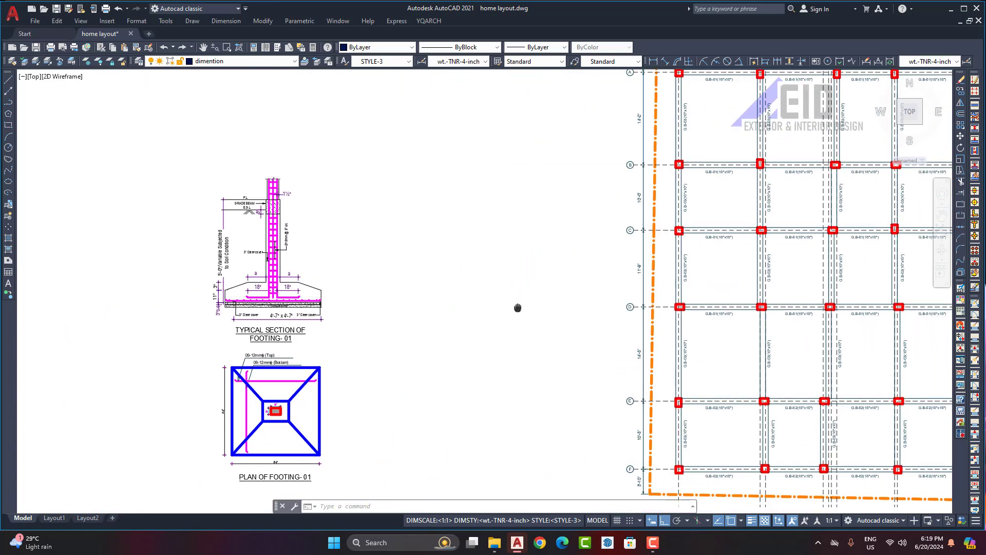
{"action": "scroll", "coordinate": [596, 241], "scroll_direction": "up", "scroll_amount": 8}
{"action": "scroll", "coordinate": [596, 231], "scroll_direction": "down", "scroll_amount": 6}
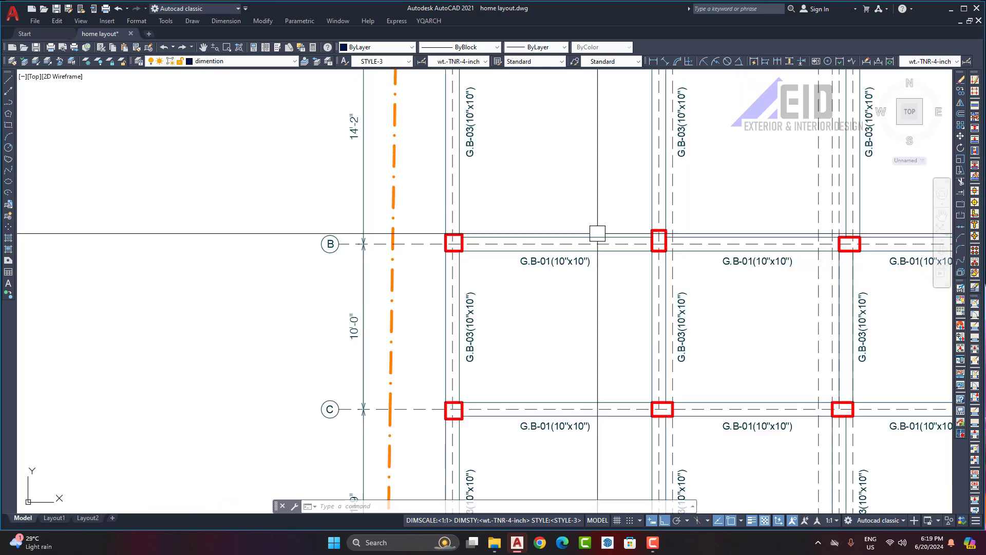
{"action": "scroll", "coordinate": [590, 228], "scroll_direction": "up", "scroll_amount": 6}
{"action": "middle_click_drag", "start_coordinate": [495, 282], "coordinate": [584, 205]}
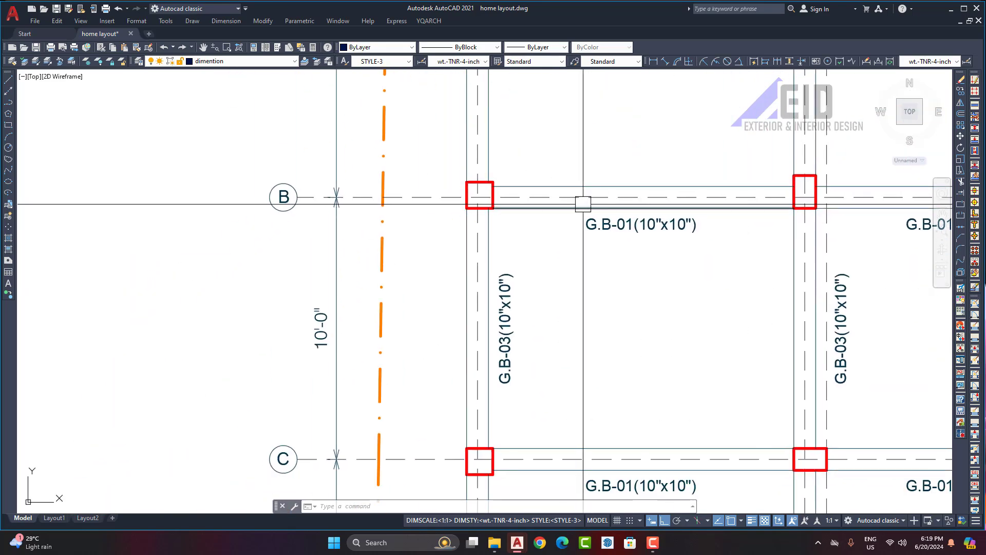
{"action": "mouse_move", "coordinate": [346, 306]}
{"action": "middle_mouse_down"}
{"action": "mouse_move", "coordinate": [485, 224]}
{"action": "mouse_move", "coordinate": [447, 334]}
{"action": "middle_mouse_up"}
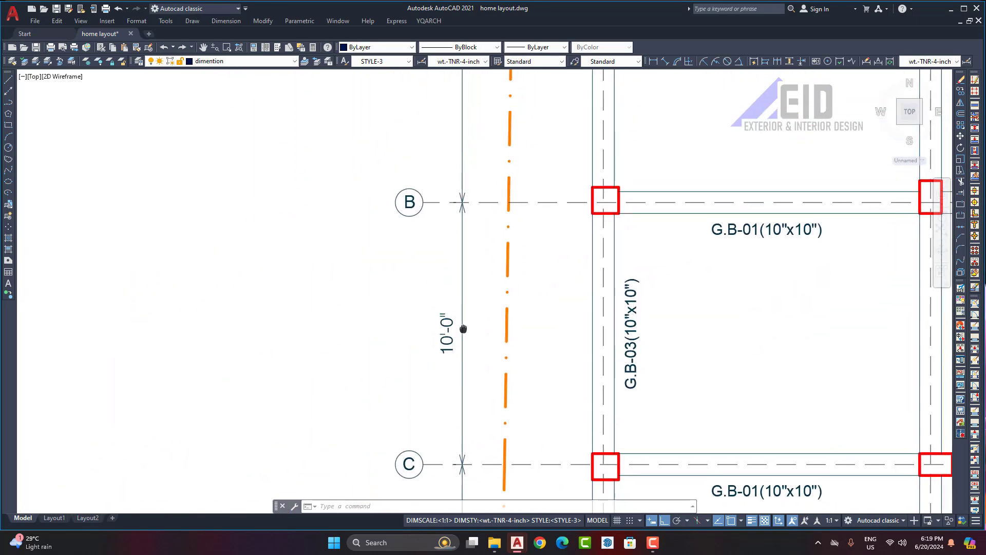
{"action": "scroll", "coordinate": [462, 225], "scroll_direction": "up", "scroll_amount": 6}
Step: Examine how the floor beam FB-09 sections and Footing Section (F6) are dimensioned, including the 1'-6" rebar dimensions
{"action": "scroll", "coordinate": [435, 198], "scroll_direction": "down", "scroll_amount": 10}
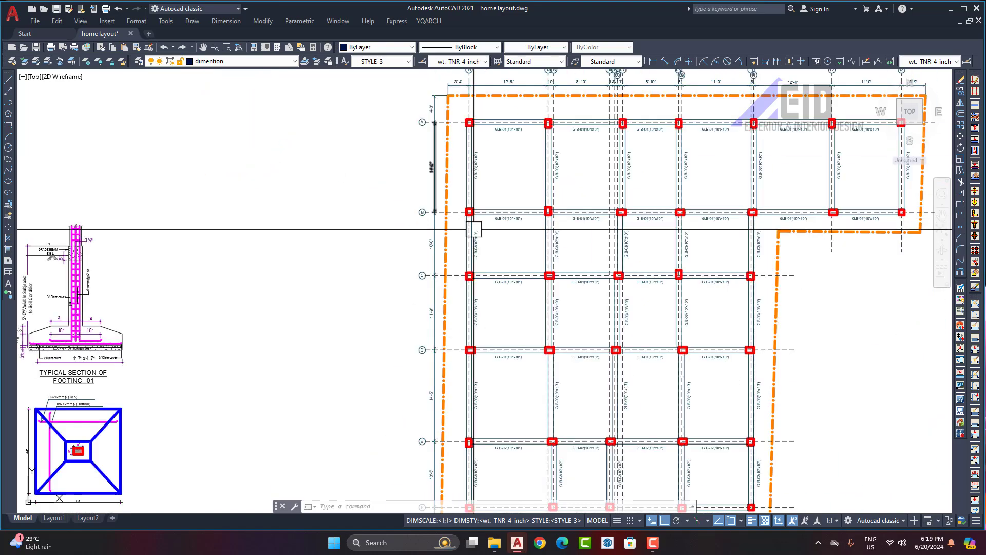
{"action": "middle_click_drag", "start_coordinate": [585, 218], "coordinate": [363, 237]}
{"action": "scroll", "coordinate": [363, 238], "scroll_direction": "down", "scroll_amount": 4}
{"action": "middle_click_drag", "start_coordinate": [608, 289], "coordinate": [556, 315]}
{"action": "scroll", "coordinate": [606, 293], "scroll_direction": "up", "scroll_amount": 6}
{"action": "scroll", "coordinate": [459, 233], "scroll_direction": "up", "scroll_amount": 2}
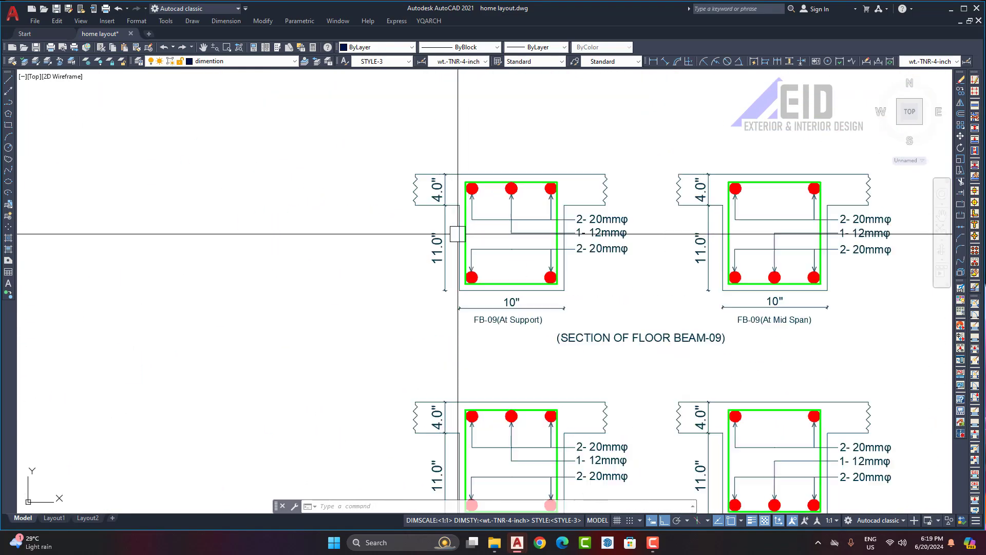
{"action": "scroll", "coordinate": [552, 182], "scroll_direction": "down", "scroll_amount": 4}
{"action": "middle_click_drag", "start_coordinate": [592, 343], "coordinate": [539, 194]}
{"action": "scroll", "coordinate": [539, 193], "scroll_direction": "down", "scroll_amount": 4}
{"action": "middle_click_drag", "start_coordinate": [563, 307], "coordinate": [560, 237]}
{"action": "scroll", "coordinate": [561, 237], "scroll_direction": "up", "scroll_amount": 12}
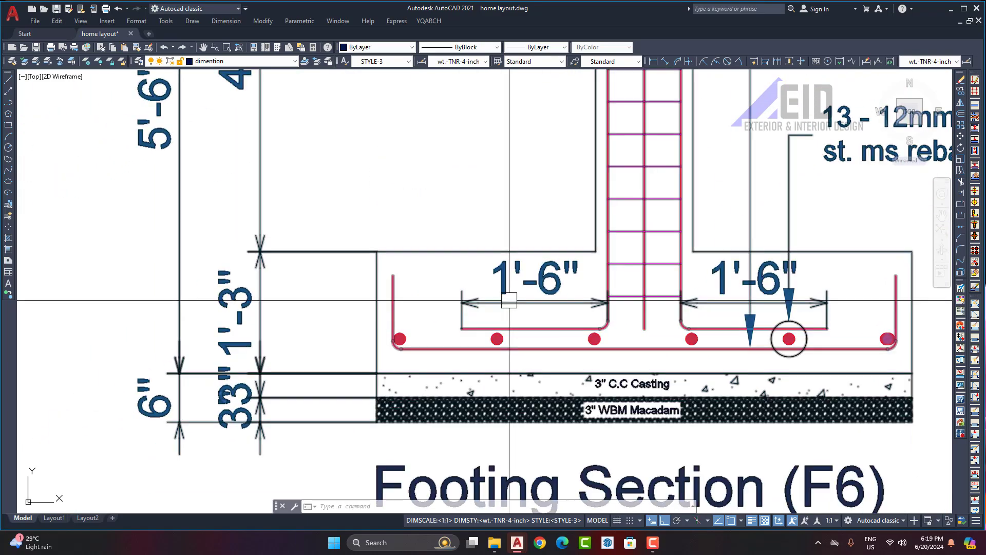
{"action": "scroll", "coordinate": [529, 294], "scroll_direction": "up", "scroll_amount": 2}
Step: Examine the septic tank's Section of X-X and the soak well dimensions, focusing on the 7'-0" height beside the 2nd chamber
{"action": "scroll", "coordinate": [577, 318], "scroll_direction": "down", "scroll_amount": 15}
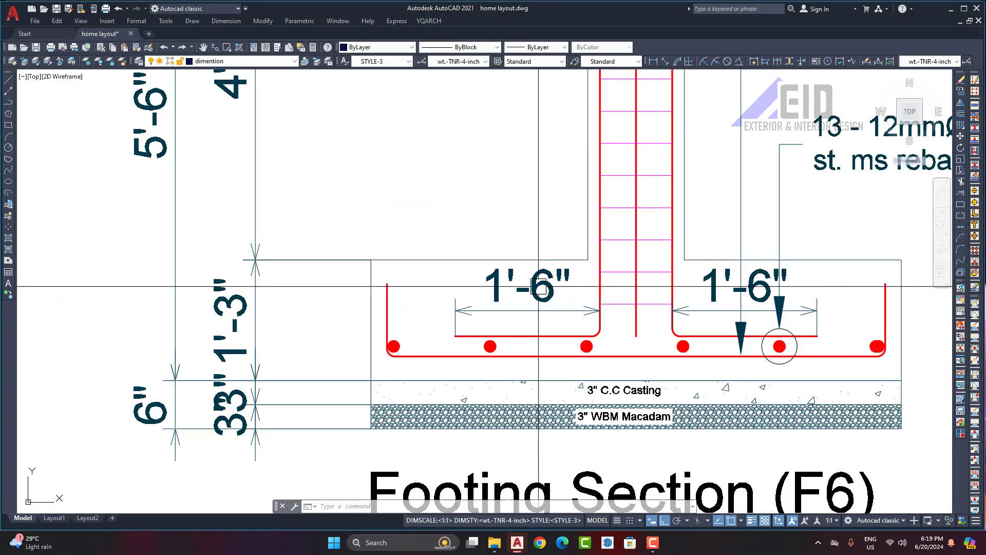
{"action": "scroll", "coordinate": [576, 317], "scroll_direction": "up", "scroll_amount": 12}
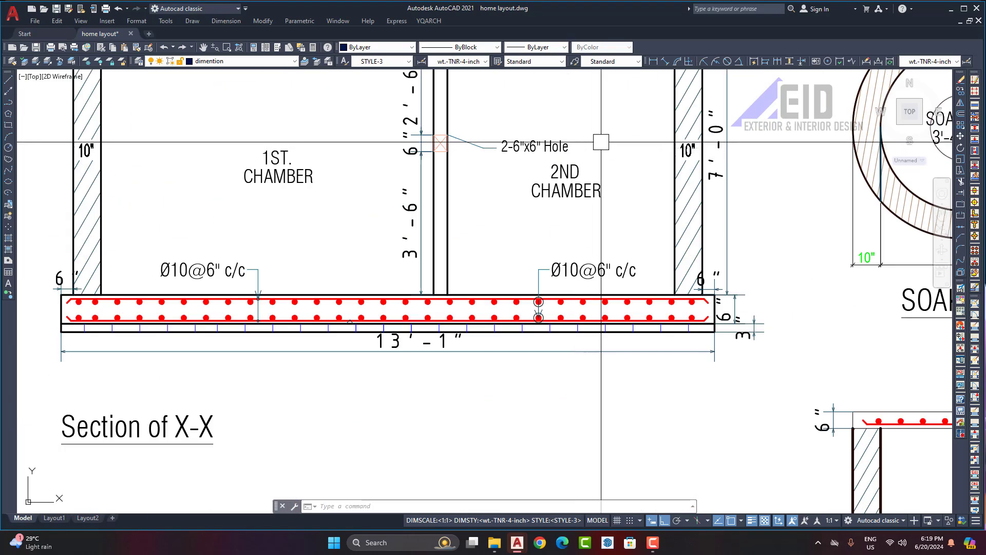
{"action": "middle_click_drag", "start_coordinate": [610, 140], "coordinate": [548, 211]}
{"action": "scroll", "coordinate": [548, 211], "scroll_direction": "down", "scroll_amount": 6}
{"action": "scroll", "coordinate": [540, 329], "scroll_direction": "up", "scroll_amount": 10}
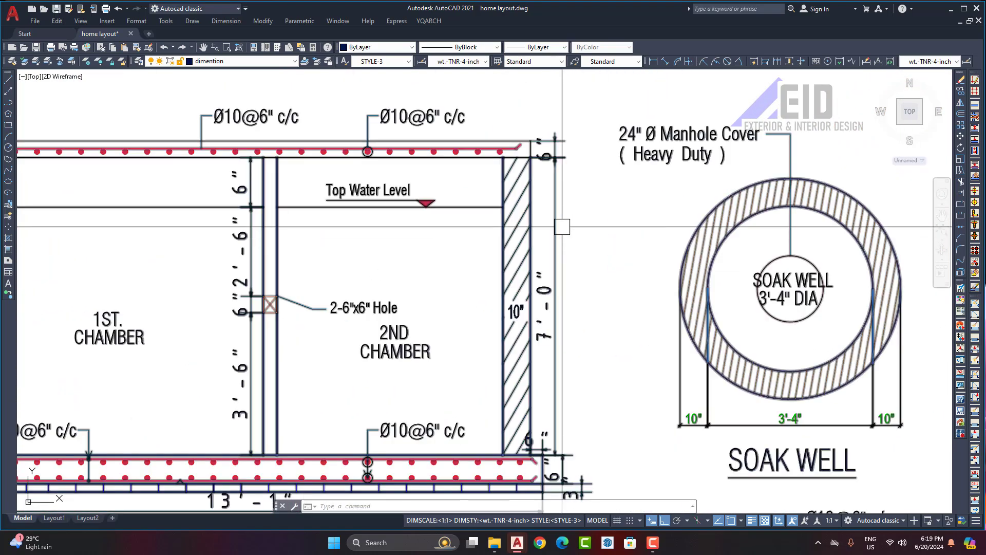
{"action": "scroll", "coordinate": [541, 329], "scroll_direction": "down", "scroll_amount": 5}
{"action": "scroll", "coordinate": [567, 221], "scroll_direction": "up", "scroll_amount": 5}
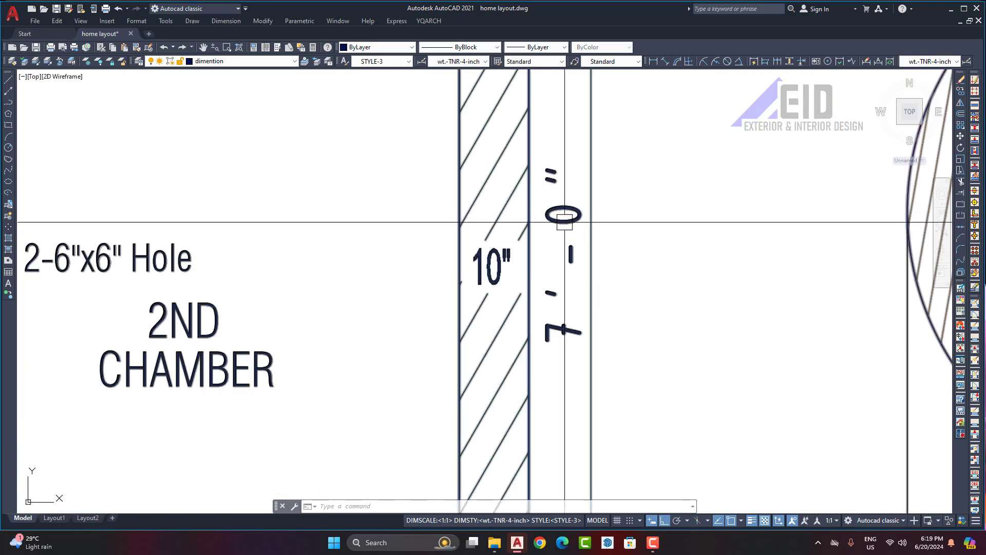
{"action": "left_click", "coordinate": [564, 222]}
{"action": "key", "text": "Escape"}
Step: Examine the vertical dimensions beside the staircase in Section A-A, focusing on the 9'-6" dimension near the 2nd FFL level
{"action": "scroll", "coordinate": [564, 222], "scroll_direction": "down", "scroll_amount": 10}
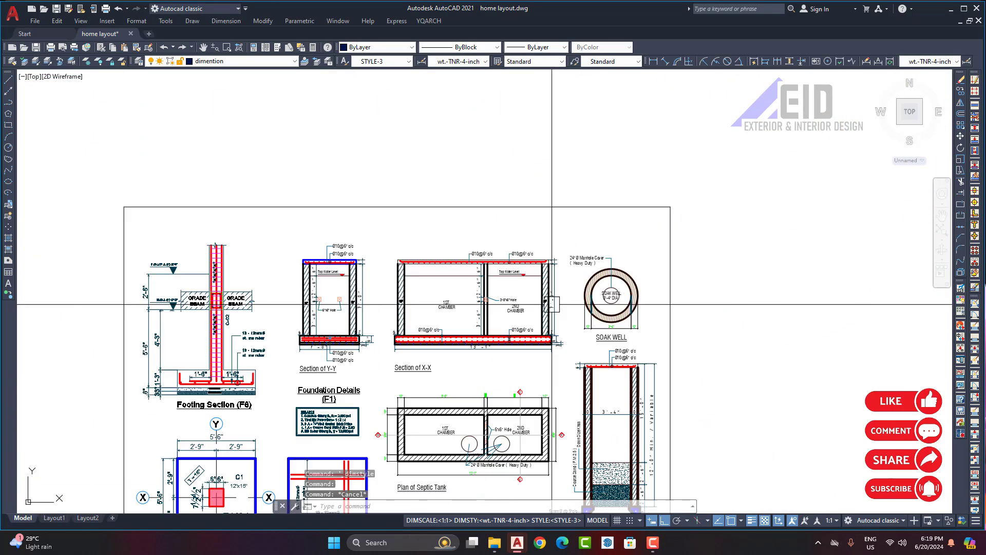
{"action": "scroll", "coordinate": [578, 278], "scroll_direction": "up", "scroll_amount": 10}
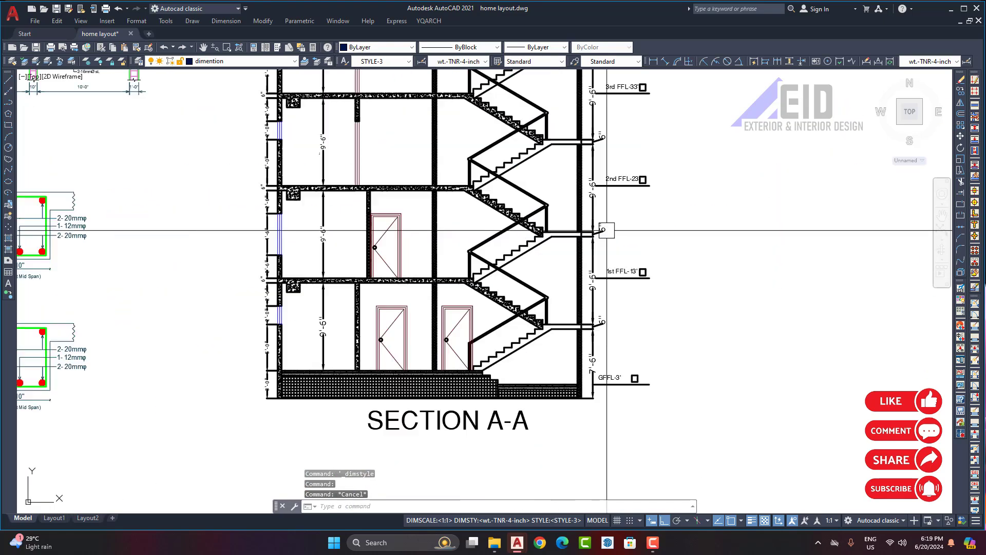
{"action": "scroll", "coordinate": [570, 252], "scroll_direction": "up", "scroll_amount": 6}
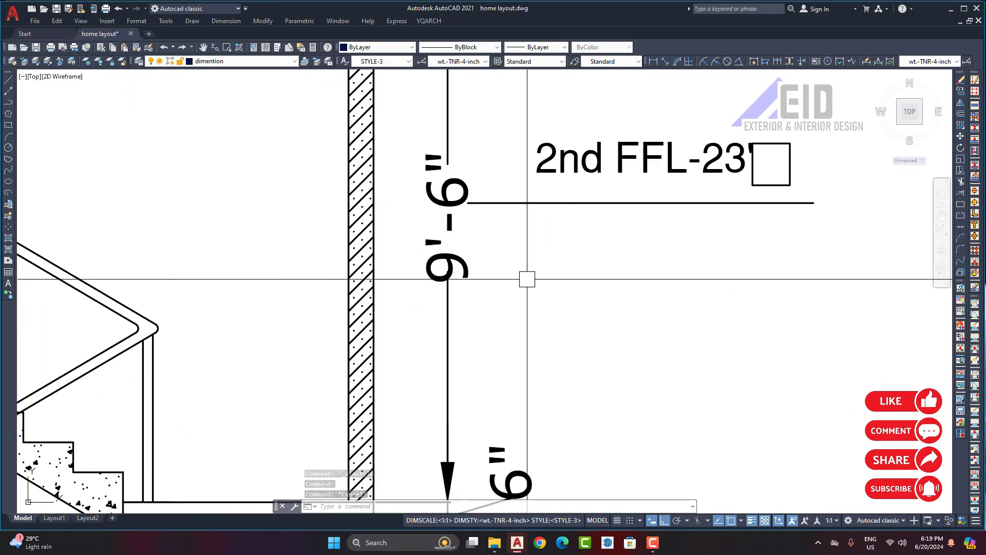
{"action": "scroll", "coordinate": [527, 278], "scroll_direction": "down", "scroll_amount": 5}
{"action": "scroll", "coordinate": [488, 349], "scroll_direction": "up", "scroll_amount": 7}
{"action": "scroll", "coordinate": [550, 403], "scroll_direction": "down", "scroll_amount": 6}
{"action": "middle_click_drag", "start_coordinate": [580, 346], "coordinate": [565, 365]}
{"action": "scroll", "coordinate": [516, 311], "scroll_direction": "up", "scroll_amount": 2}
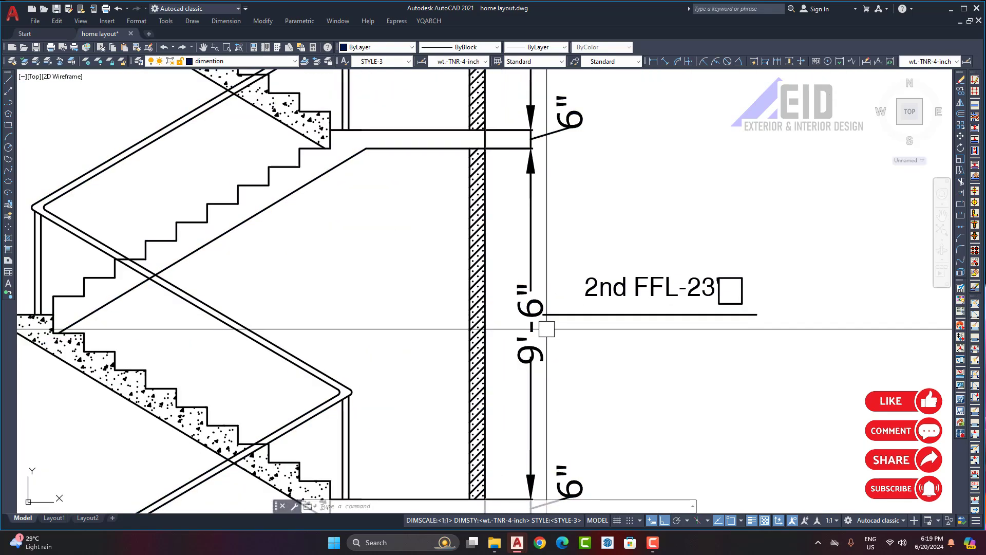
Step: Examine the footing and grid dimensions of the foundation layout plan below the 9'-0" wide road
{"action": "scroll", "coordinate": [529, 333], "scroll_direction": "down", "scroll_amount": 12}
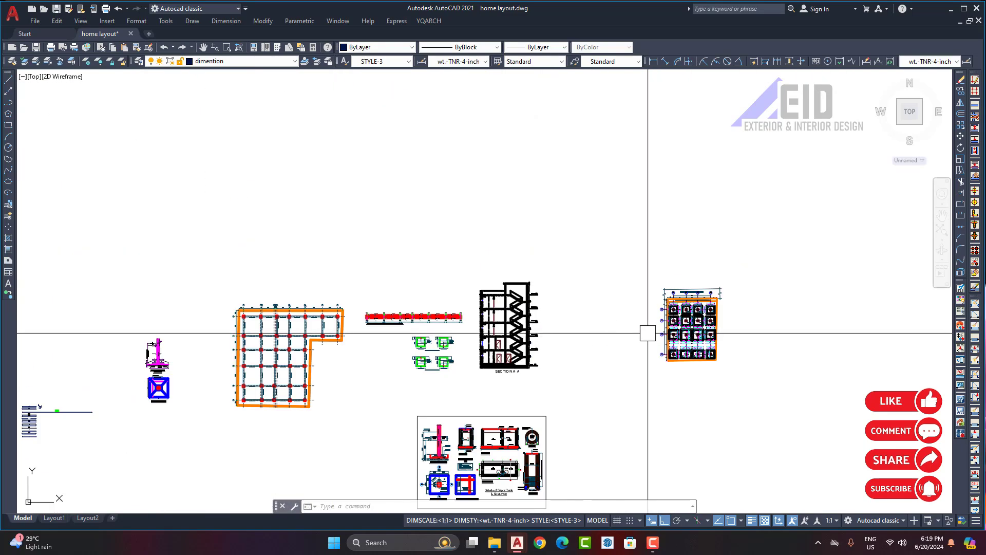
{"action": "scroll", "coordinate": [649, 333], "scroll_direction": "up", "scroll_amount": 9}
{"action": "scroll", "coordinate": [573, 250], "scroll_direction": "up", "scroll_amount": 5}
{"action": "scroll", "coordinate": [546, 235], "scroll_direction": "down", "scroll_amount": 5}
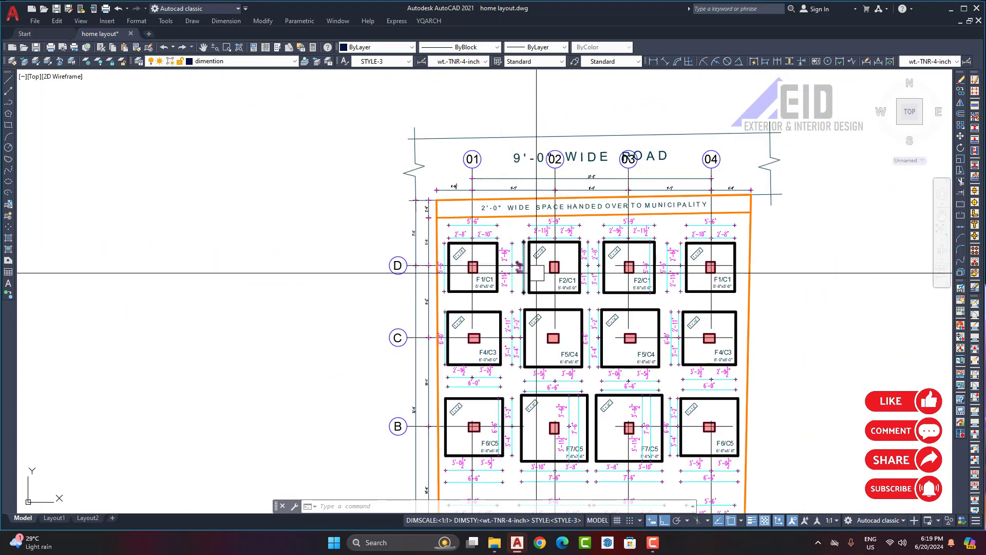
{"action": "scroll", "coordinate": [539, 277], "scroll_direction": "up", "scroll_amount": 3}
{"action": "scroll", "coordinate": [568, 269], "scroll_direction": "down", "scroll_amount": 4}
{"action": "scroll", "coordinate": [569, 308], "scroll_direction": "up", "scroll_amount": 5}
{"action": "scroll", "coordinate": [577, 220], "scroll_direction": "down", "scroll_amount": 5}
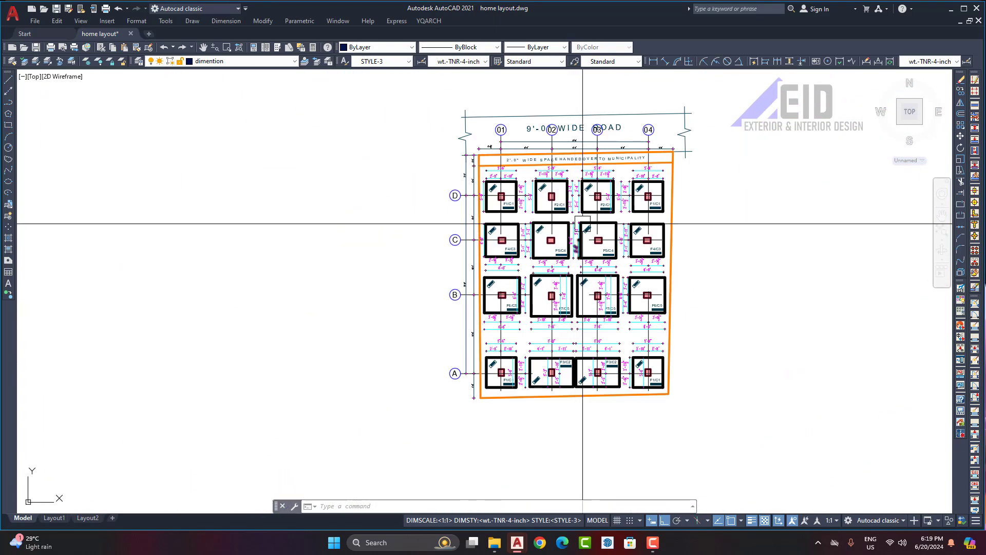
{"action": "scroll", "coordinate": [542, 272], "scroll_direction": "up", "scroll_amount": 4}
{"action": "middle_click_drag", "start_coordinate": [541, 272], "coordinate": [532, 228]}
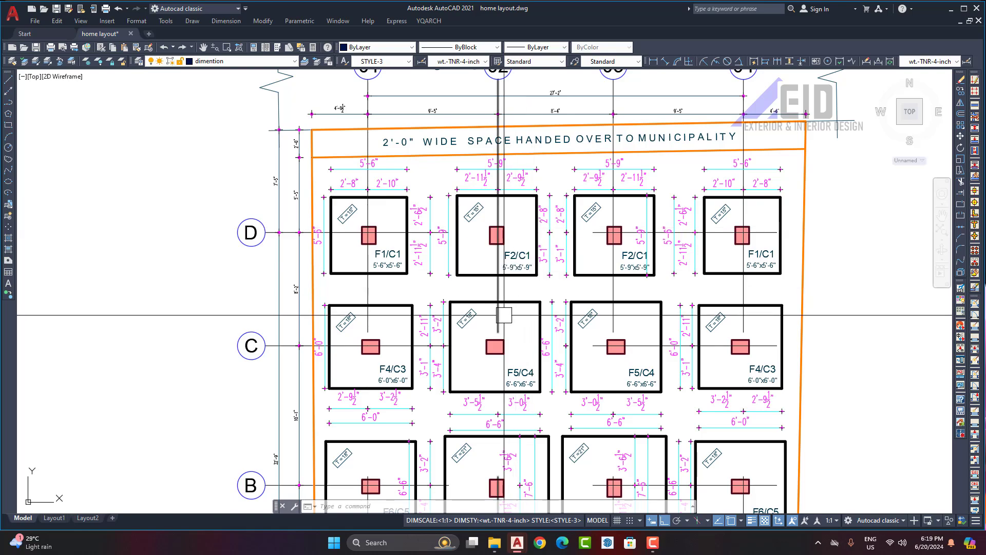
Step: Examine the dimensions of footings F6/C5 and F7/C5 along grid line B of the foundation layout plan
{"action": "scroll", "coordinate": [504, 315], "scroll_direction": "down", "scroll_amount": 5}
{"action": "scroll", "coordinate": [504, 247], "scroll_direction": "up", "scroll_amount": 6}
{"action": "middle_click_drag", "start_coordinate": [509, 281], "coordinate": [492, 241]}
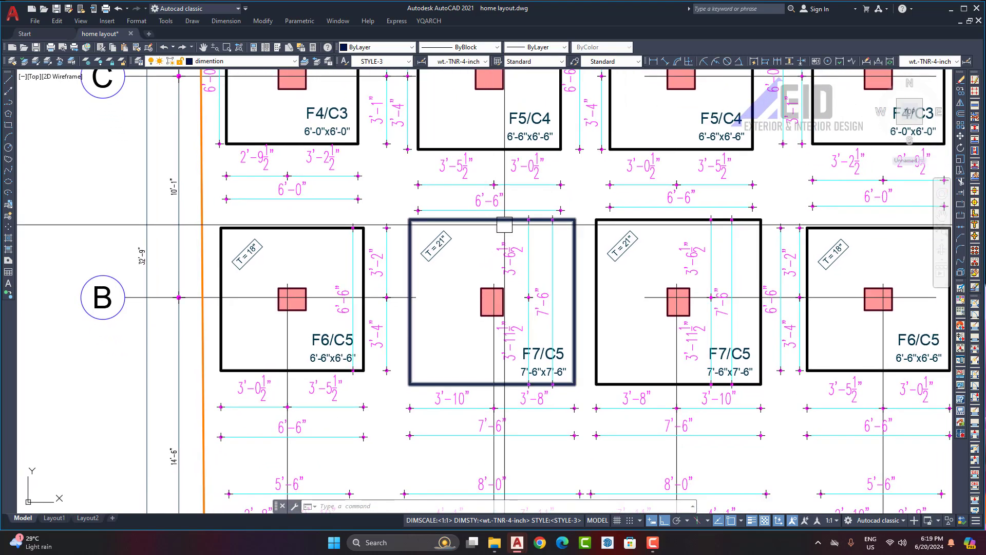
{"action": "scroll", "coordinate": [504, 223], "scroll_direction": "up", "scroll_amount": 2}
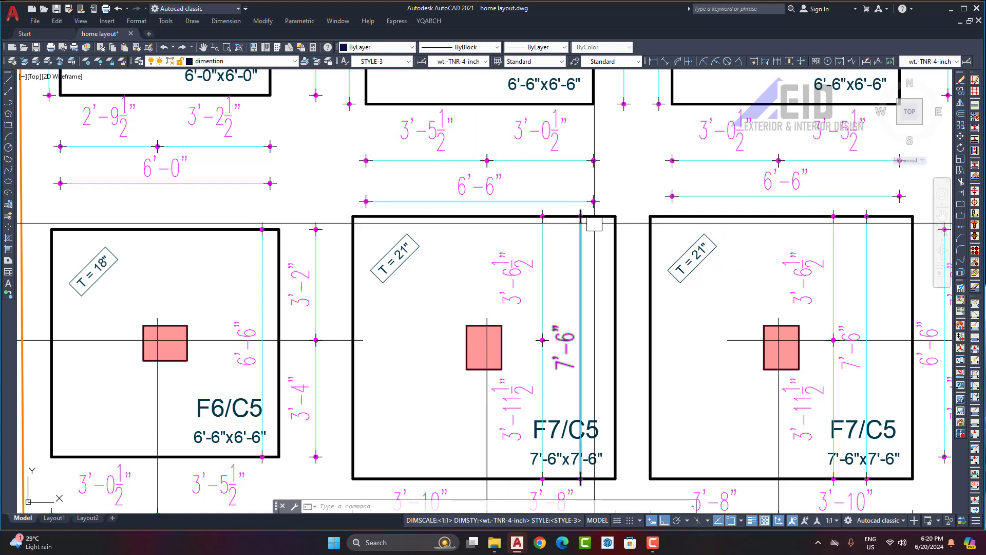
Step: Return to the stacked sample dimension lines and compare their text sizes, arrowheads and unit formats
{"action": "scroll", "coordinate": [594, 223], "scroll_direction": "down", "scroll_amount": 15}
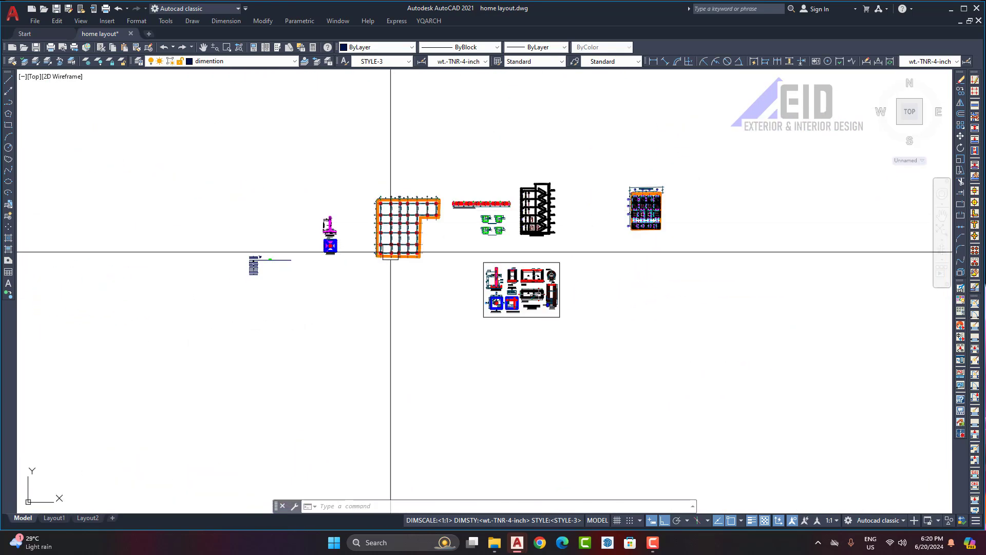
{"action": "scroll", "coordinate": [514, 294], "scroll_direction": "up", "scroll_amount": 8}
{"action": "middle_click_drag", "start_coordinate": [519, 290], "coordinate": [631, 360]}
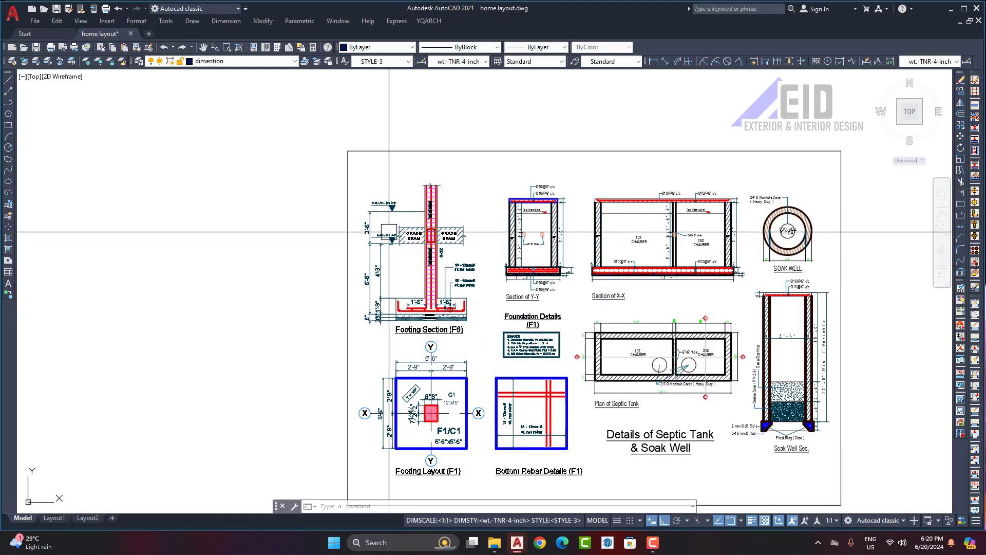
{"action": "middle_click_drag", "start_coordinate": [389, 232], "coordinate": [686, 363]}
{"action": "scroll", "coordinate": [626, 294], "scroll_direction": "down", "scroll_amount": 4}
{"action": "mouse_move", "coordinate": [586, 291]}
{"action": "middle_mouse_down"}
{"action": "mouse_move", "coordinate": [652, 359]}
{"action": "mouse_move", "coordinate": [680, 368]}
{"action": "middle_mouse_up"}
{"action": "mouse_move", "coordinate": [239, 316]}
{"action": "middle_mouse_down"}
{"action": "mouse_move", "coordinate": [515, 200]}
{"action": "mouse_move", "coordinate": [571, 161]}
{"action": "middle_mouse_up"}
{"action": "scroll", "coordinate": [477, 216], "scroll_direction": "up", "scroll_amount": 2}
{"action": "scroll", "coordinate": [469, 231], "scroll_direction": "up", "scroll_amount": 10}
{"action": "scroll", "coordinate": [488, 262], "scroll_direction": "up", "scroll_amount": 4}
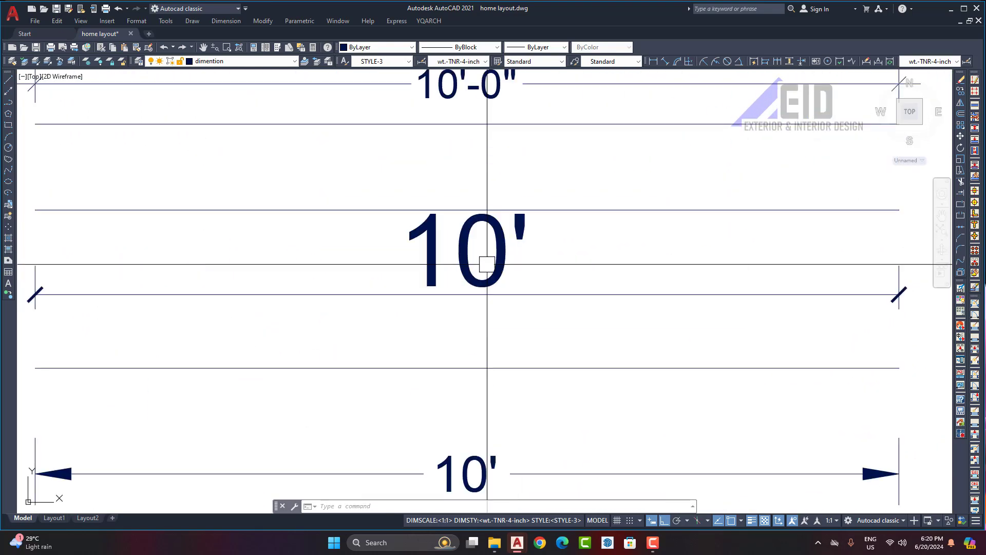
{"action": "scroll", "coordinate": [498, 269], "scroll_direction": "down", "scroll_amount": 4}
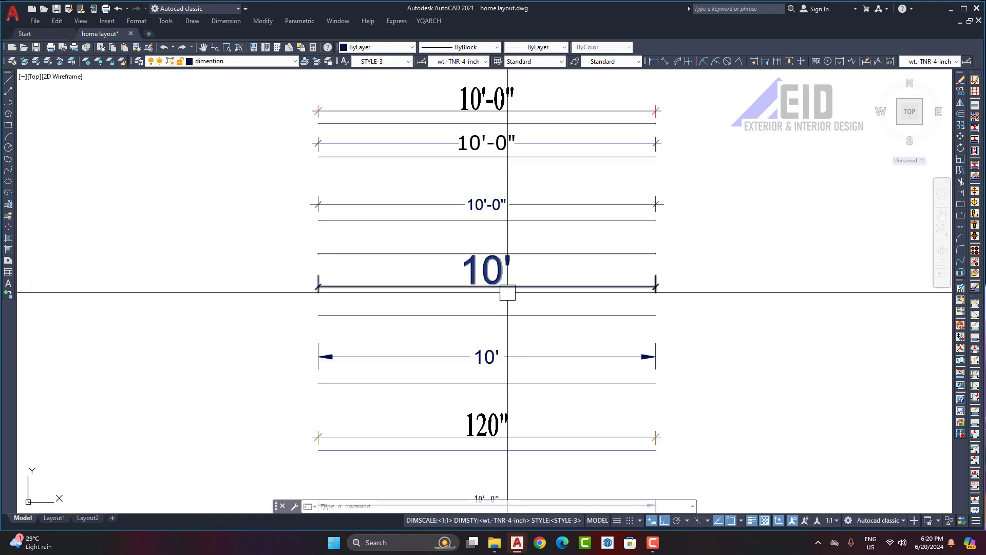
{"action": "middle_click_drag", "start_coordinate": [507, 286], "coordinate": [466, 327]}
{"action": "scroll", "coordinate": [495, 260], "scroll_direction": "down", "scroll_amount": 4}
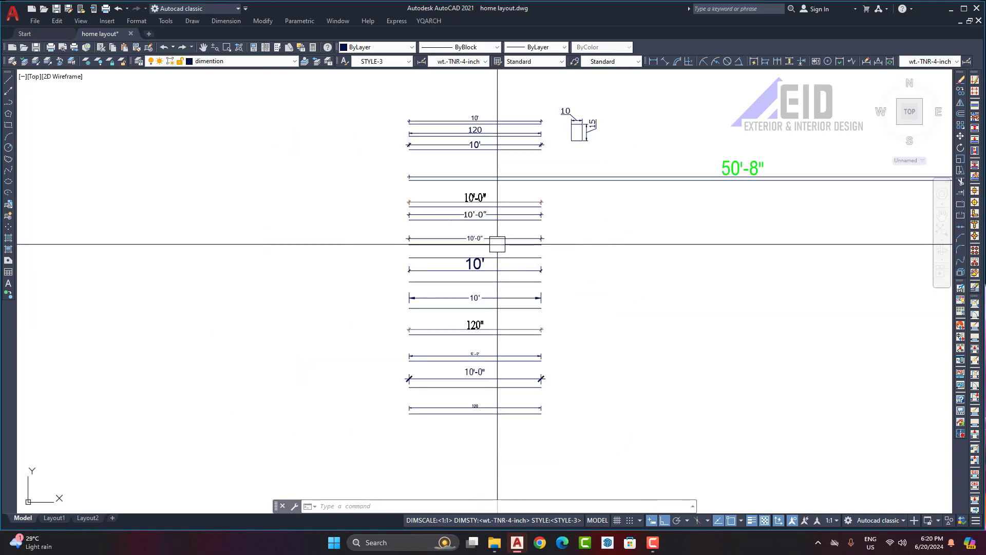
{"action": "middle_click_drag", "start_coordinate": [493, 179], "coordinate": [486, 205]}
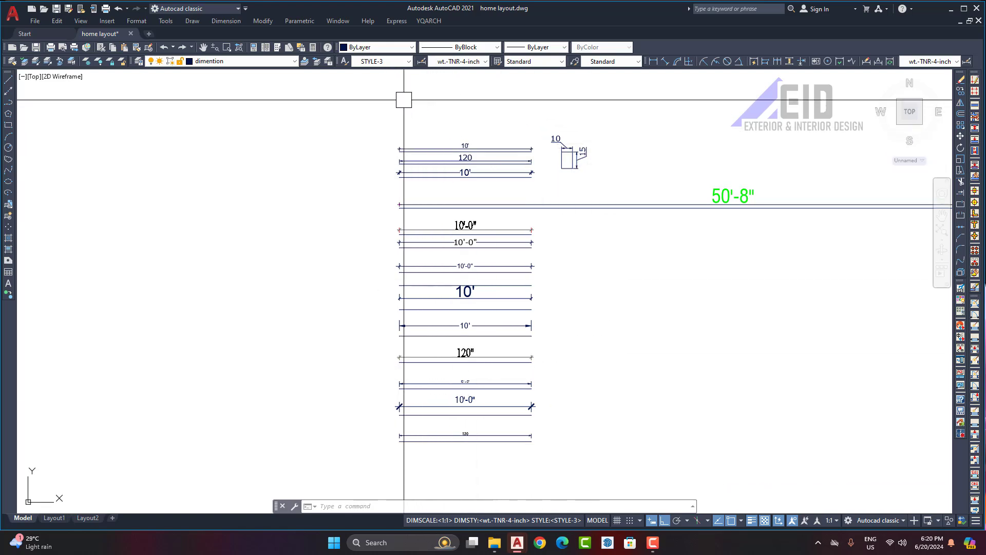
Step: Review the drawing's text styles and the text settings of dimension style STYLE1, including its list of available text styles
{"action": "left_click", "coordinate": [138, 23]}
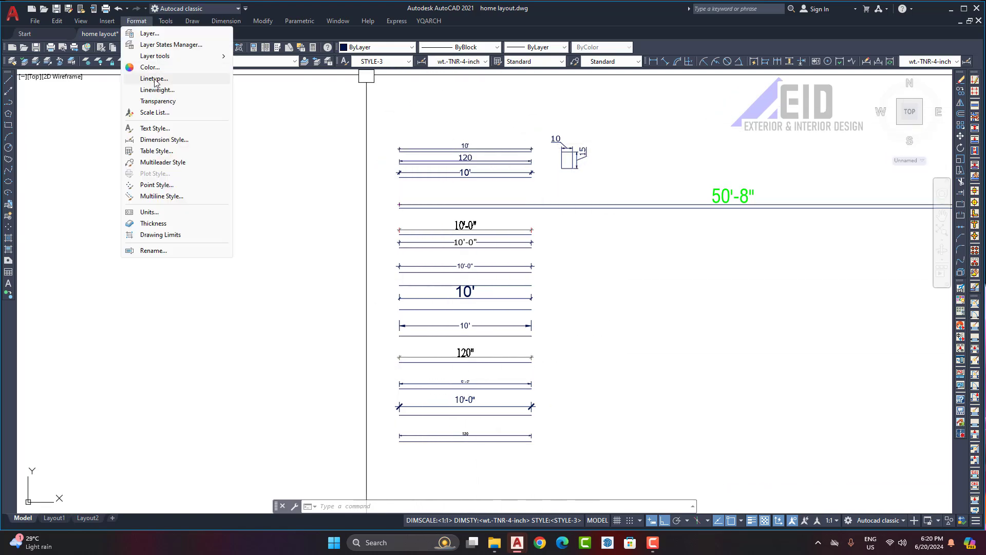
{"action": "left_click", "coordinate": [151, 130]}
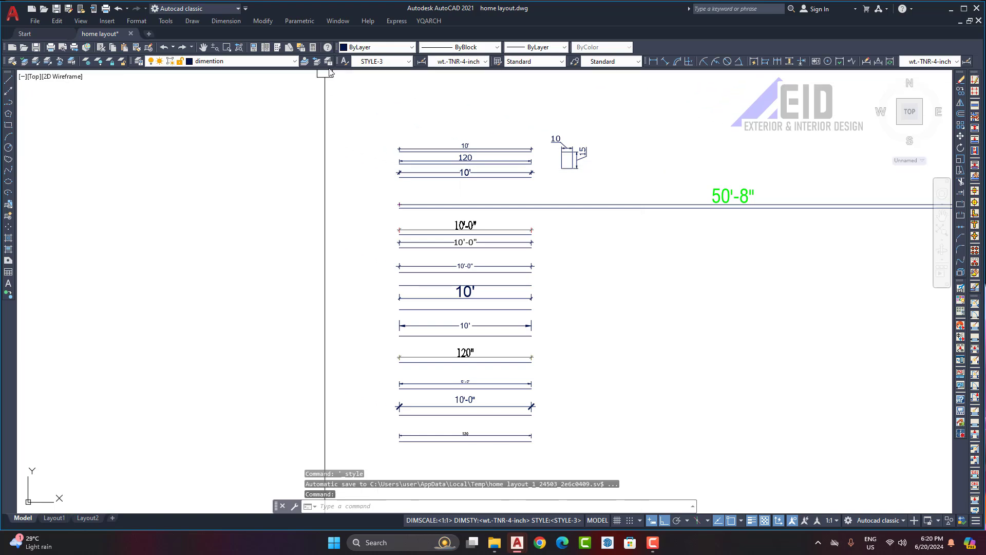
{"action": "left_click", "coordinate": [137, 20]}
{"action": "left_click", "coordinate": [163, 140]}
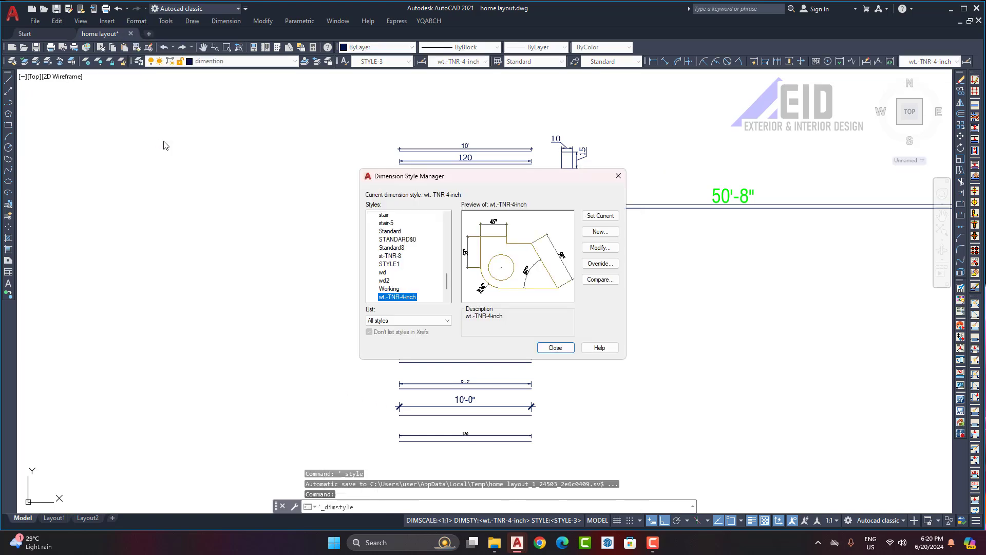
{"action": "left_click", "coordinate": [600, 247]}
{"action": "left_click", "coordinate": [436, 157]}
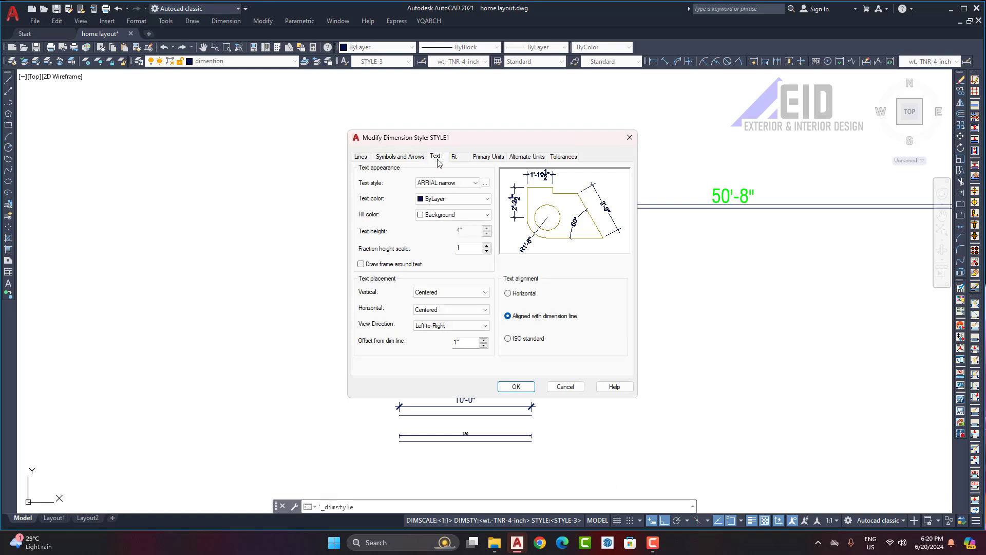
{"action": "left_click", "coordinate": [465, 184]}
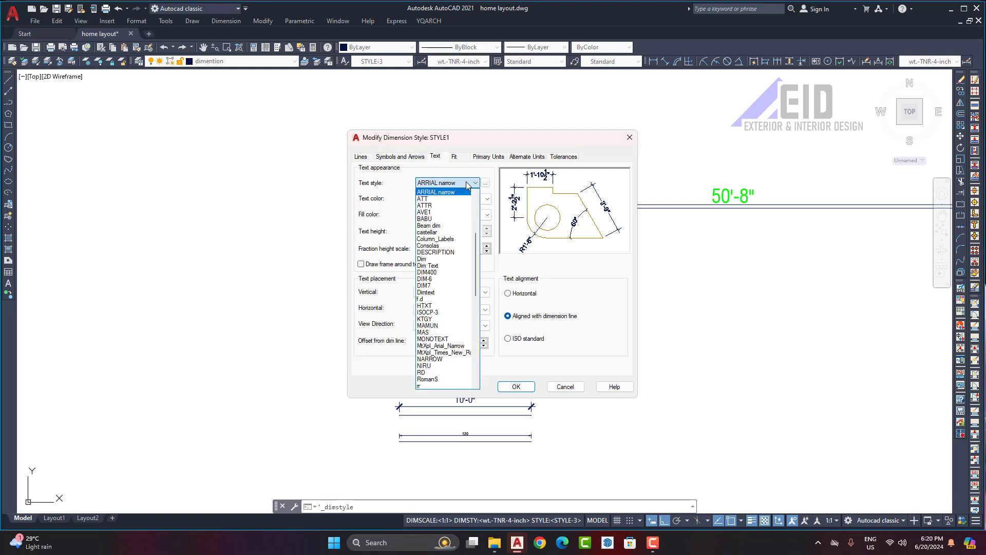
{"action": "left_click", "coordinate": [679, 148]}
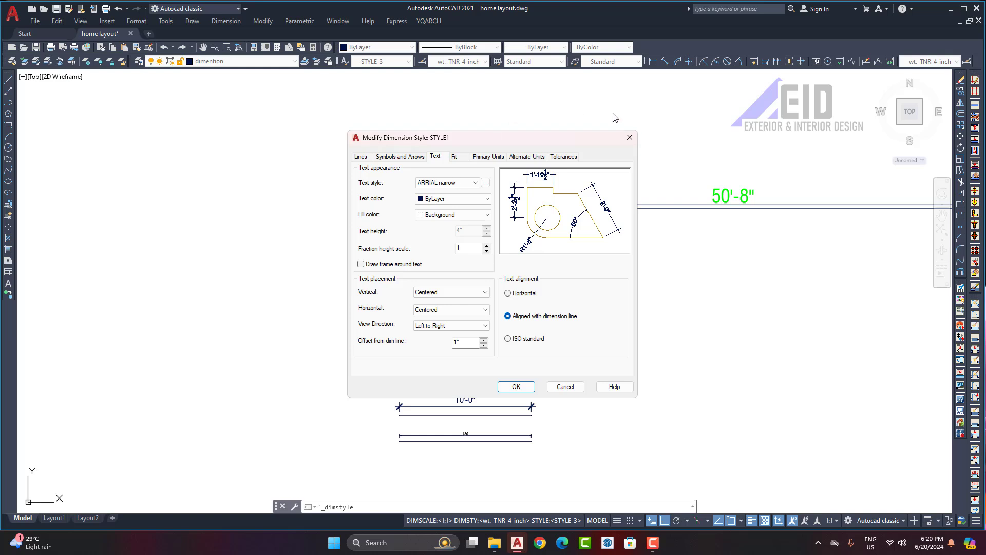
{"action": "left_click", "coordinate": [630, 137]}
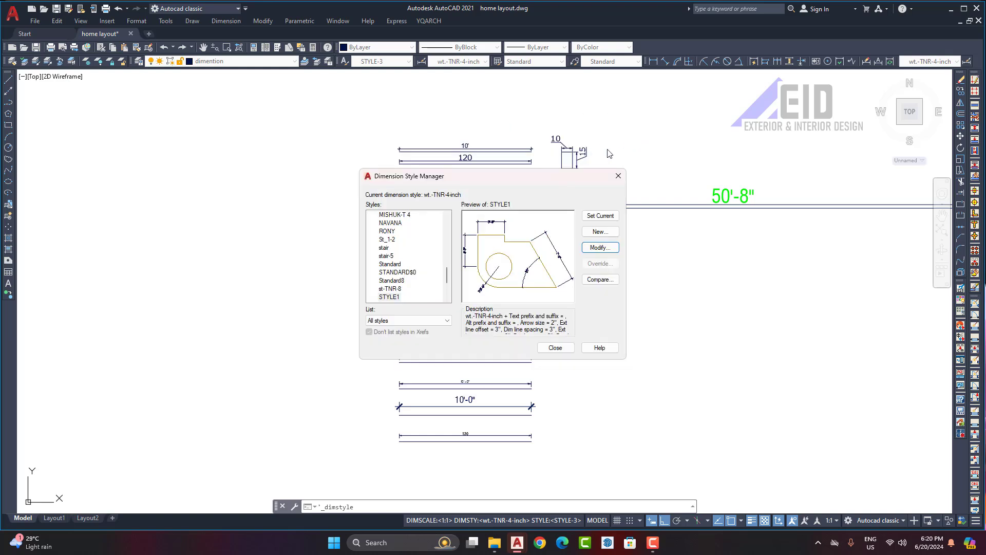
{"action": "left_click", "coordinate": [618, 176]}
{"action": "scroll", "coordinate": [506, 169], "scroll_direction": "down", "scroll_amount": 3}
{"action": "scroll", "coordinate": [491, 189], "scroll_direction": "up", "scroll_amount": 3}
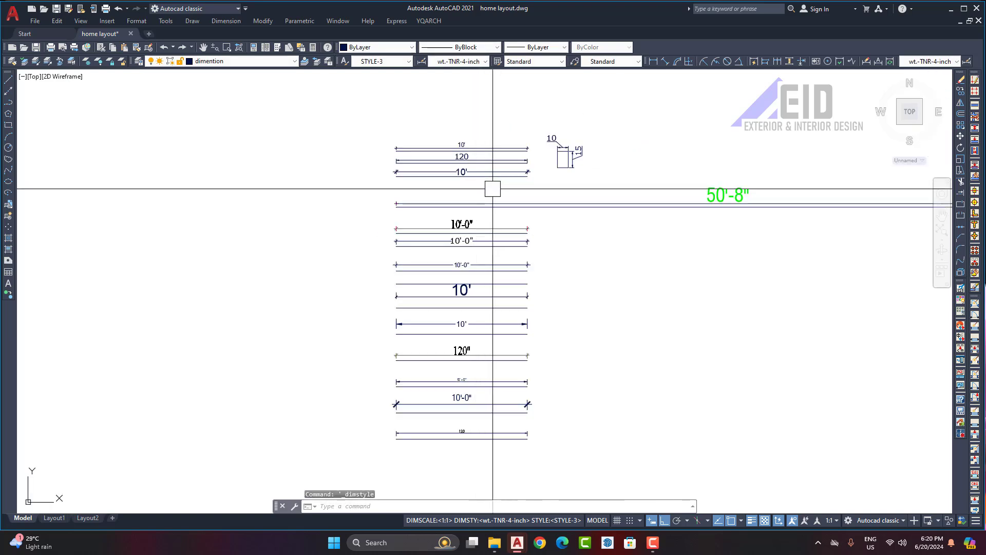
{"action": "scroll", "coordinate": [440, 191], "scroll_direction": "up", "scroll_amount": 4}
{"action": "middle_click_drag", "start_coordinate": [403, 193], "coordinate": [464, 194]}
{"action": "scroll", "coordinate": [504, 193], "scroll_direction": "down", "scroll_amount": 4}
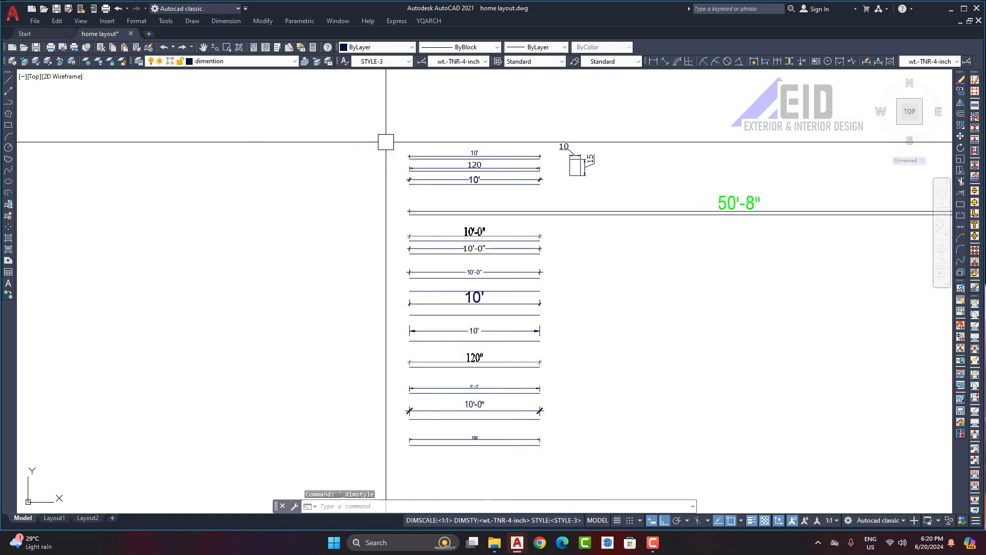
{"action": "middle_click_drag", "start_coordinate": [566, 277], "coordinate": [517, 252]}
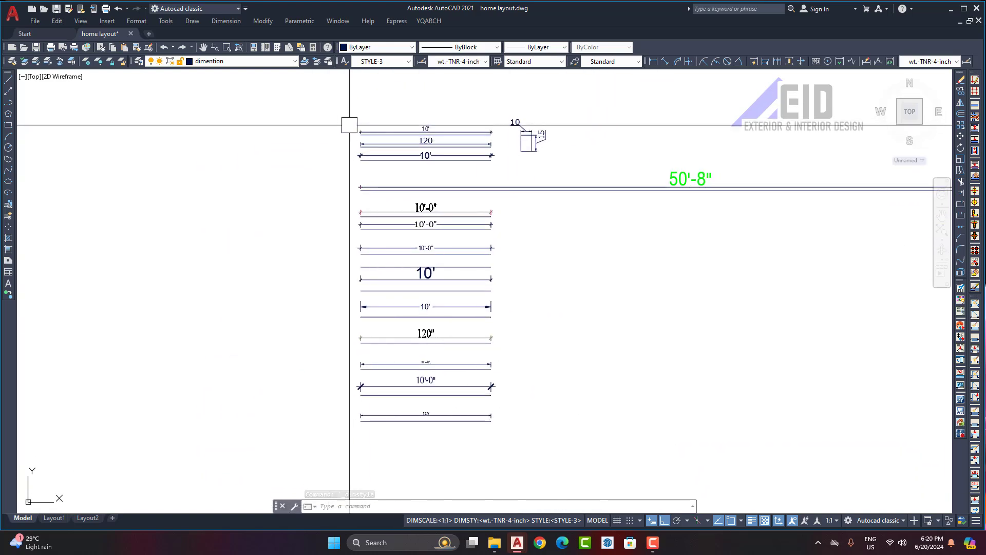
Step: Examine the L-shaped beam layout plan with the orange boundary, including its grid dimensions and beam labels
{"action": "scroll", "coordinate": [366, 185], "scroll_direction": "down", "scroll_amount": 6}
{"action": "scroll", "coordinate": [639, 152], "scroll_direction": "down", "scroll_amount": 4}
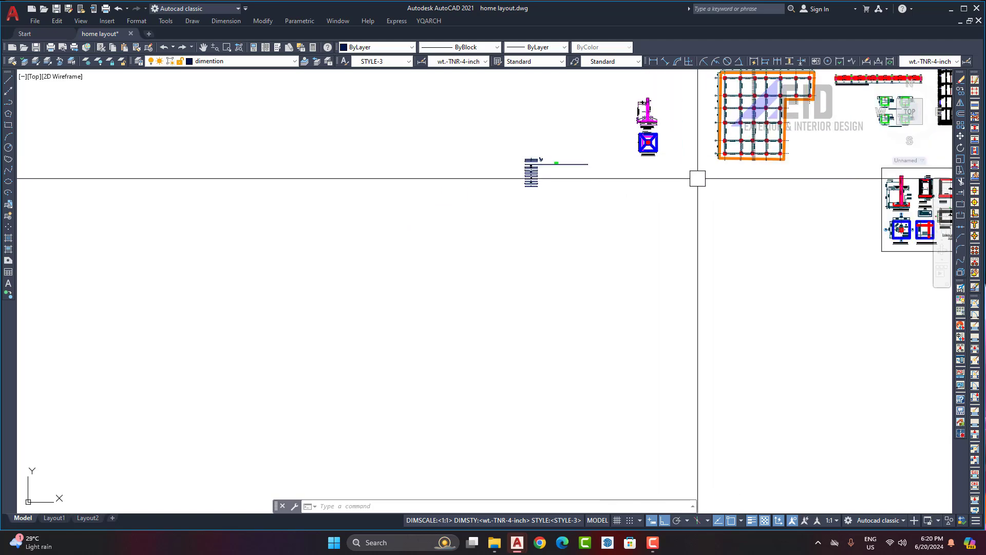
{"action": "middle_click_drag", "start_coordinate": [706, 172], "coordinate": [580, 242]}
{"action": "scroll", "coordinate": [658, 155], "scroll_direction": "up", "scroll_amount": 4}
{"action": "mouse_move", "coordinate": [607, 138]}
{"action": "middle_mouse_down"}
{"action": "mouse_move", "coordinate": [480, 180]}
{"action": "mouse_move", "coordinate": [480, 159]}
{"action": "mouse_move", "coordinate": [456, 205]}
{"action": "mouse_move", "coordinate": [428, 204]}
{"action": "mouse_move", "coordinate": [426, 191]}
{"action": "mouse_move", "coordinate": [446, 185]}
{"action": "mouse_move", "coordinate": [424, 189]}
{"action": "middle_mouse_up"}
{"action": "scroll", "coordinate": [480, 180], "scroll_direction": "up", "scroll_amount": 2}
{"action": "scroll", "coordinate": [480, 160], "scroll_direction": "down", "scroll_amount": 4}
{"action": "scroll", "coordinate": [395, 147], "scroll_direction": "up", "scroll_amount": 2}
{"action": "scroll", "coordinate": [434, 196], "scroll_direction": "up", "scroll_amount": 2}
{"action": "scroll", "coordinate": [450, 180], "scroll_direction": "down", "scroll_amount": 2}
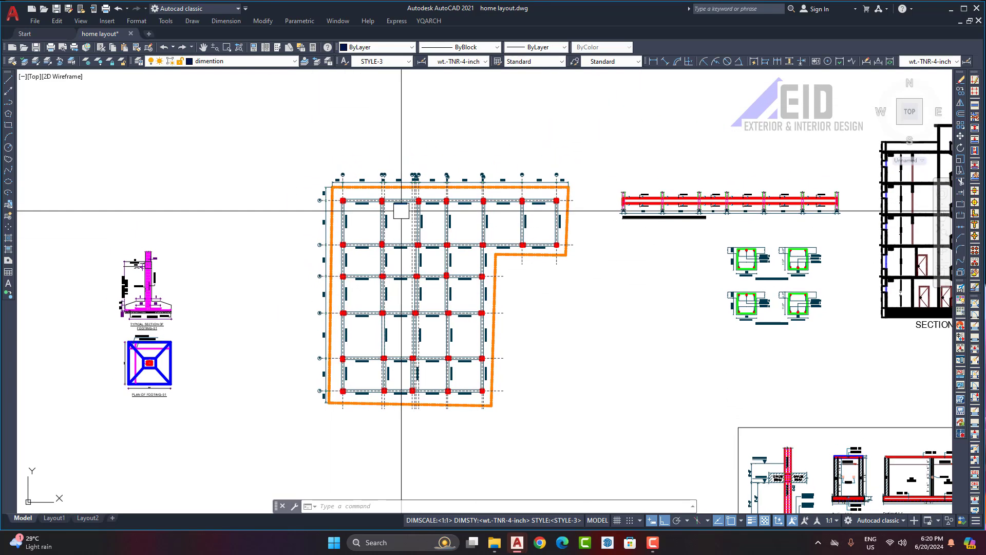
{"action": "scroll", "coordinate": [395, 205], "scroll_direction": "down", "scroll_amount": 3}
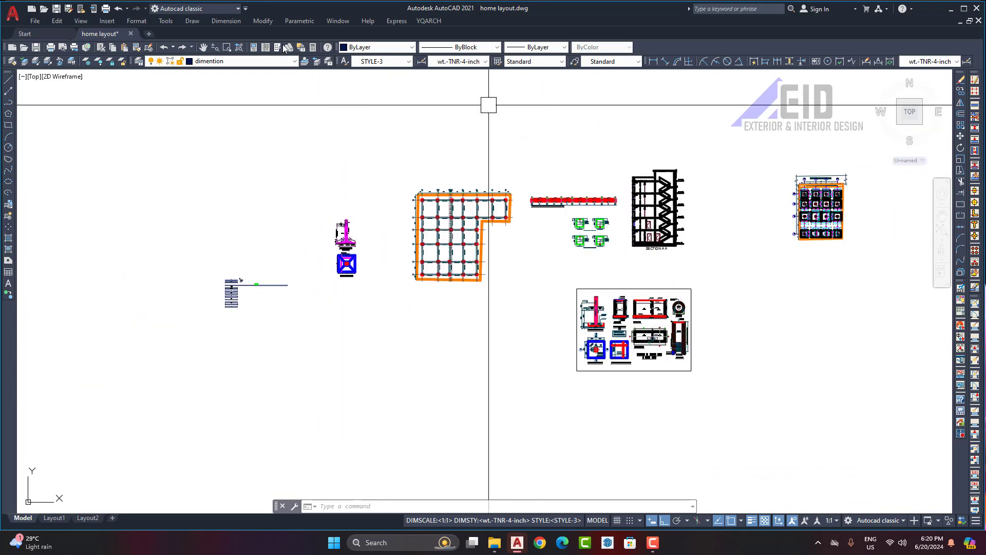
{"action": "scroll", "coordinate": [473, 178], "scroll_direction": "up", "scroll_amount": 5}
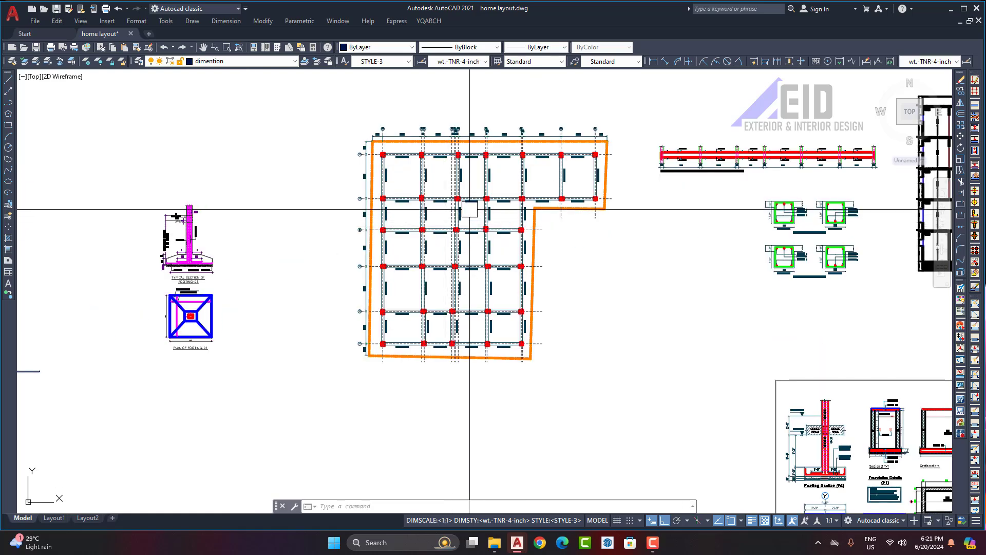
{"action": "scroll", "coordinate": [464, 226], "scroll_direction": "up", "scroll_amount": 4}
{"action": "scroll", "coordinate": [475, 221], "scroll_direction": "down", "scroll_amount": 2}
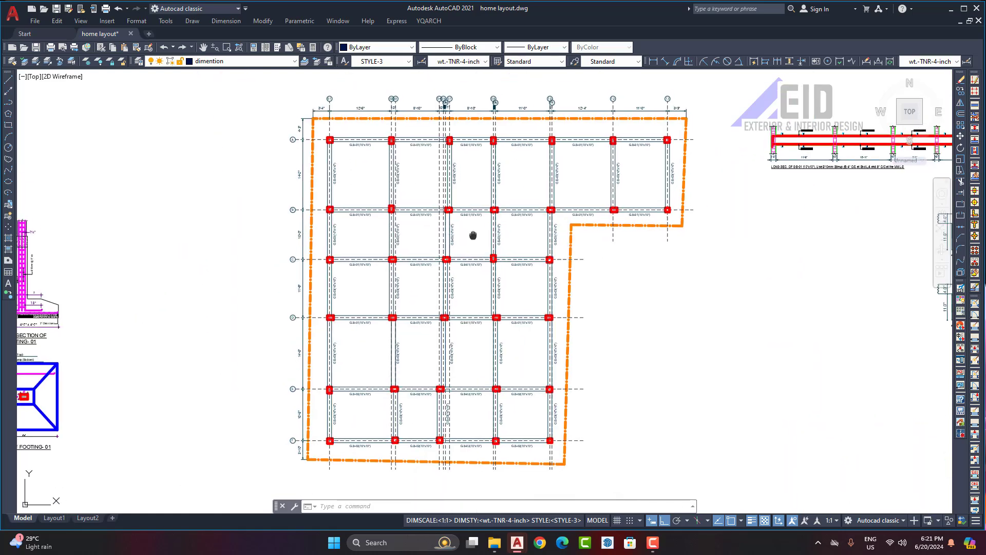
{"action": "scroll", "coordinate": [467, 226], "scroll_direction": "down", "scroll_amount": 2}
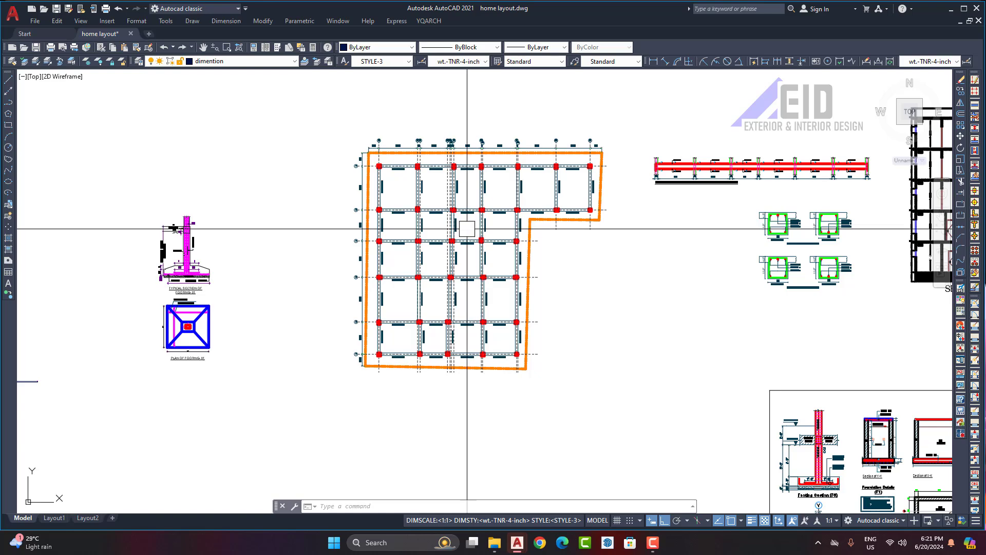
{"action": "scroll", "coordinate": [467, 229], "scroll_direction": "up", "scroll_amount": 2}
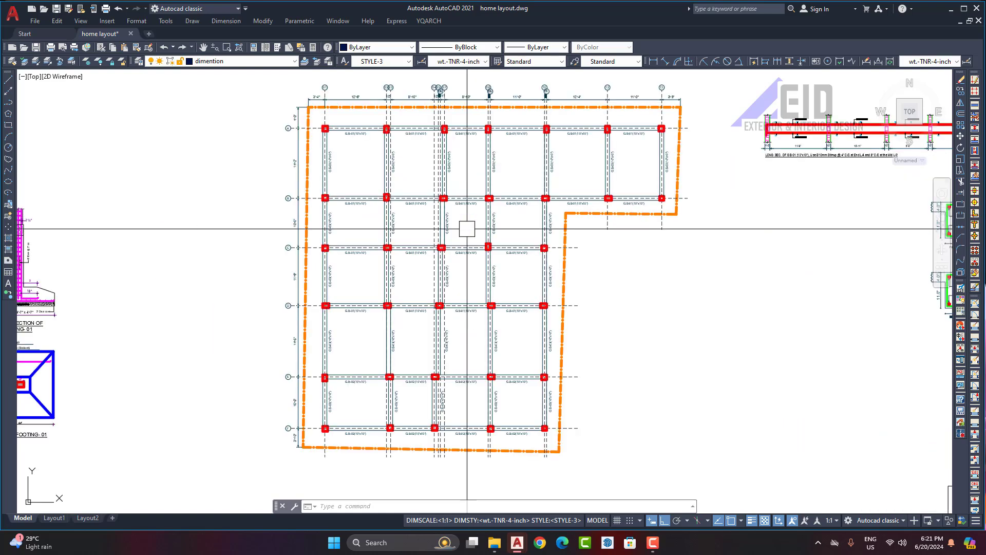